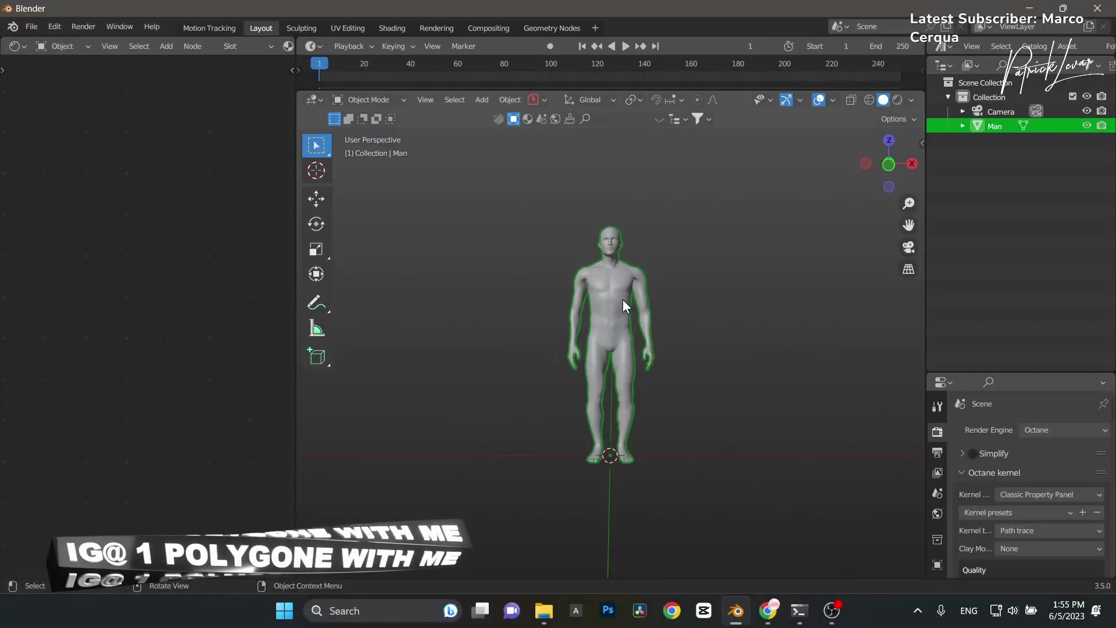
# Step: Delete the Man figure and add a plane scaled to floor size
pyautogui.press('x')
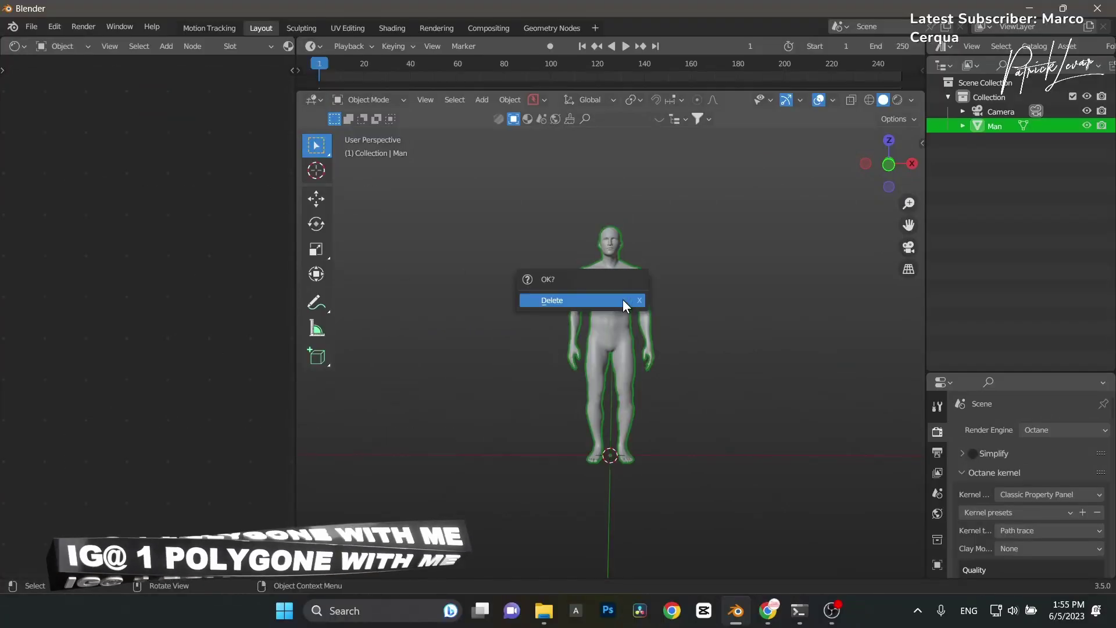
pyautogui.click(623, 299)
pyautogui.hotkey('shift', 'a')
pyautogui.moveTo(623, 294)
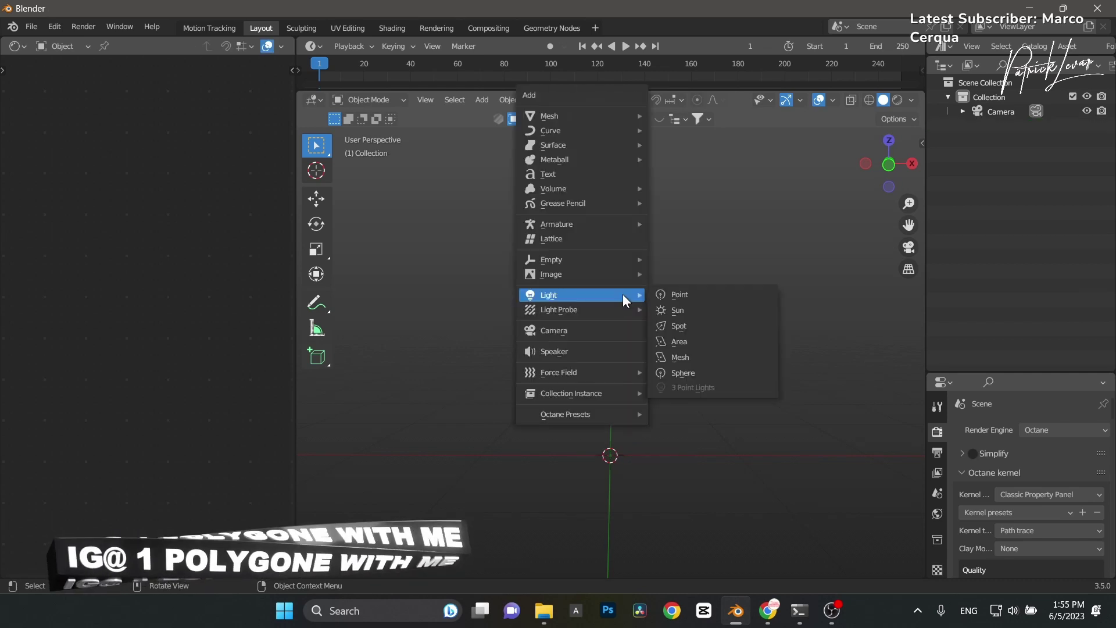
pyautogui.moveTo(576, 113)
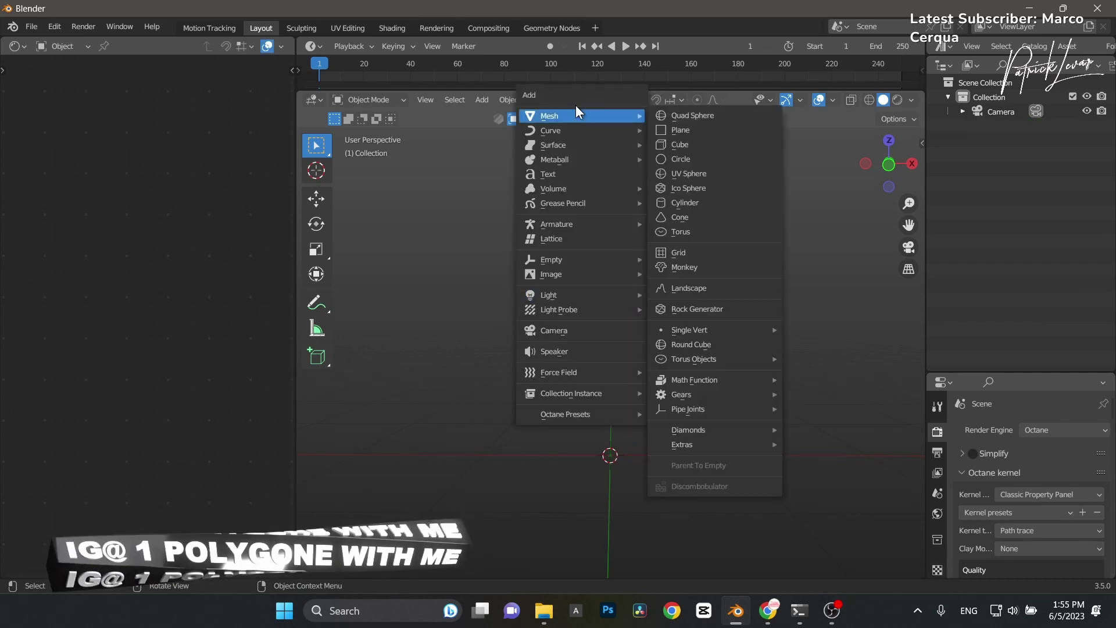
pyautogui.click(675, 130)
pyautogui.press('s')
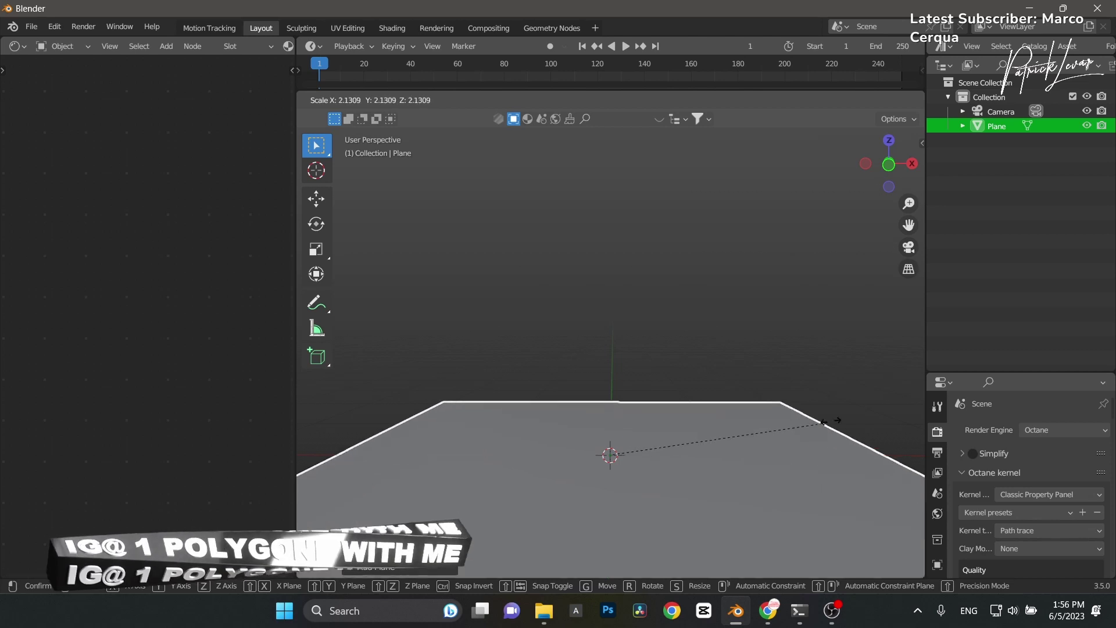
pyautogui.click(887, 402)
pyautogui.press('s')
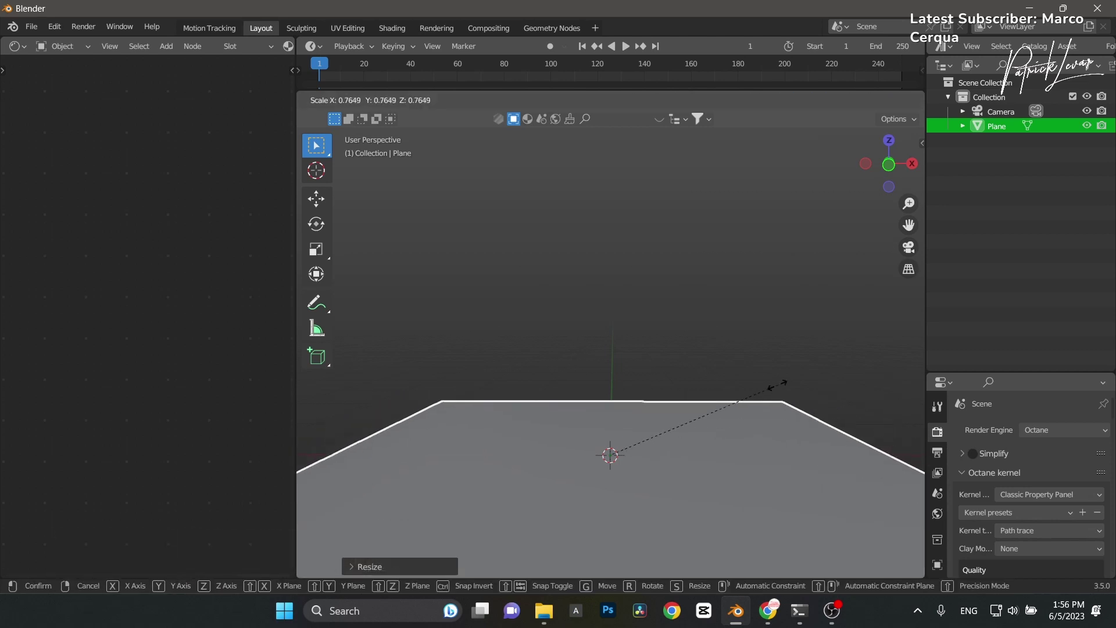
pyautogui.click(778, 386)
# Step: In Edit Mode, extrude the plane's back edge up on Z and bevel the corner into a curve
pyautogui.hotkey('ctrl', 'Tab')
pyautogui.click(779, 308)
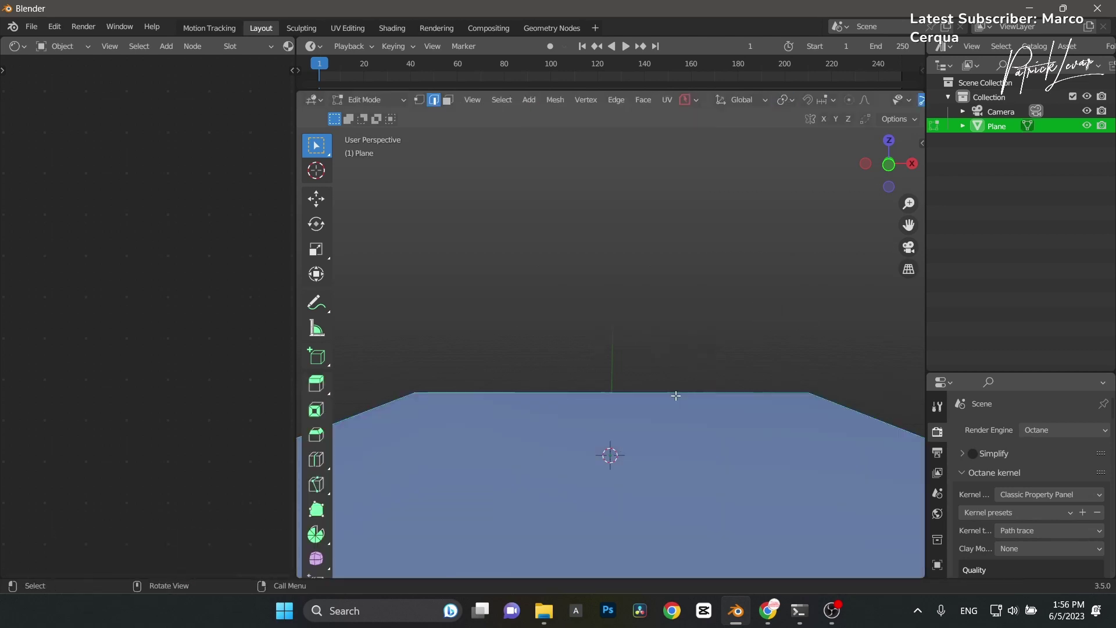
pyautogui.click(678, 393)
pyautogui.press('e')
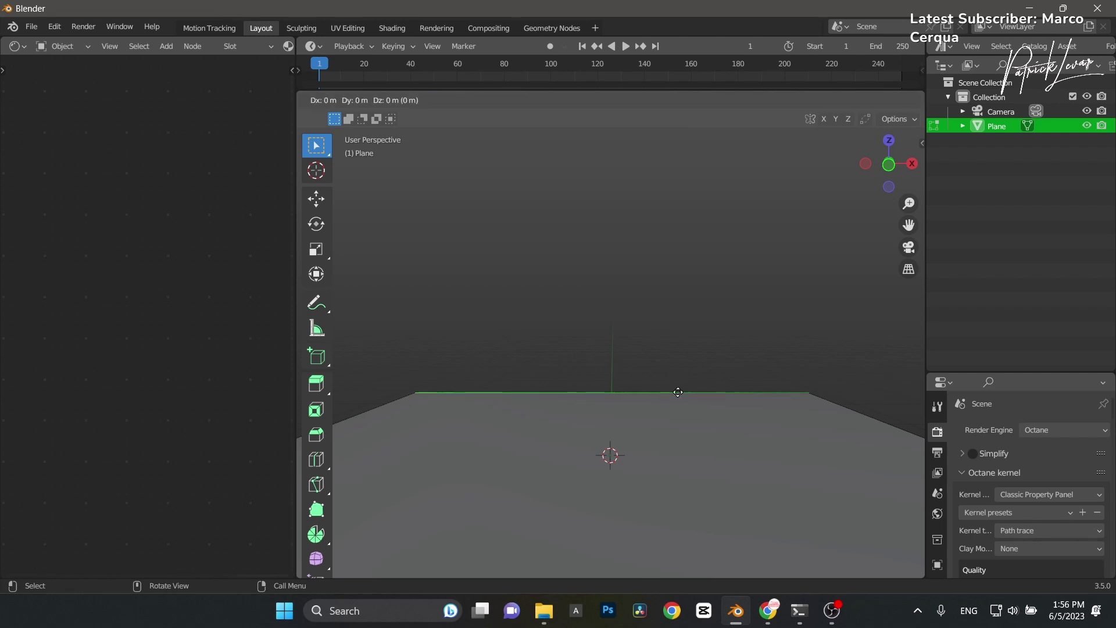
pyautogui.press('z')
pyautogui.click(639, 379)
pyautogui.click(651, 393)
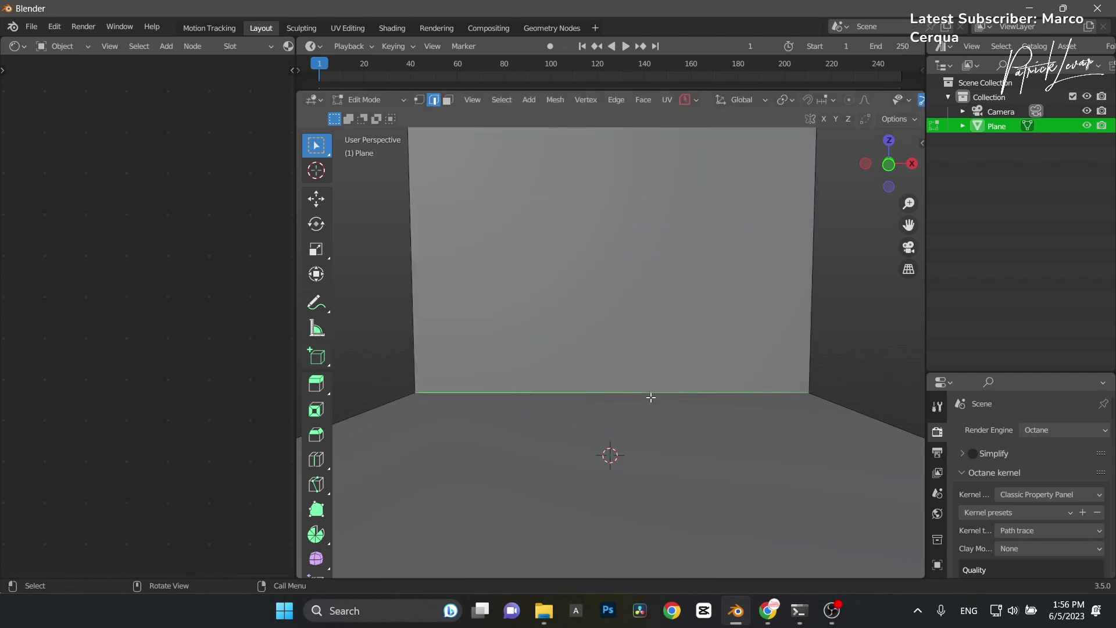
pyautogui.hotkey('ctrl', 'b')
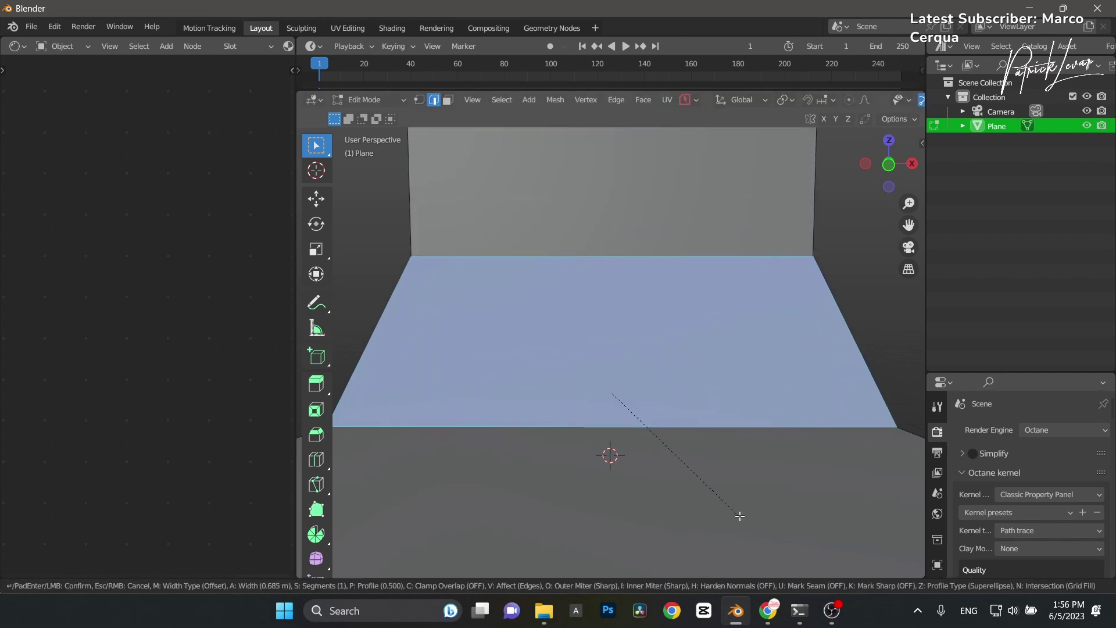
pyautogui.click(740, 508)
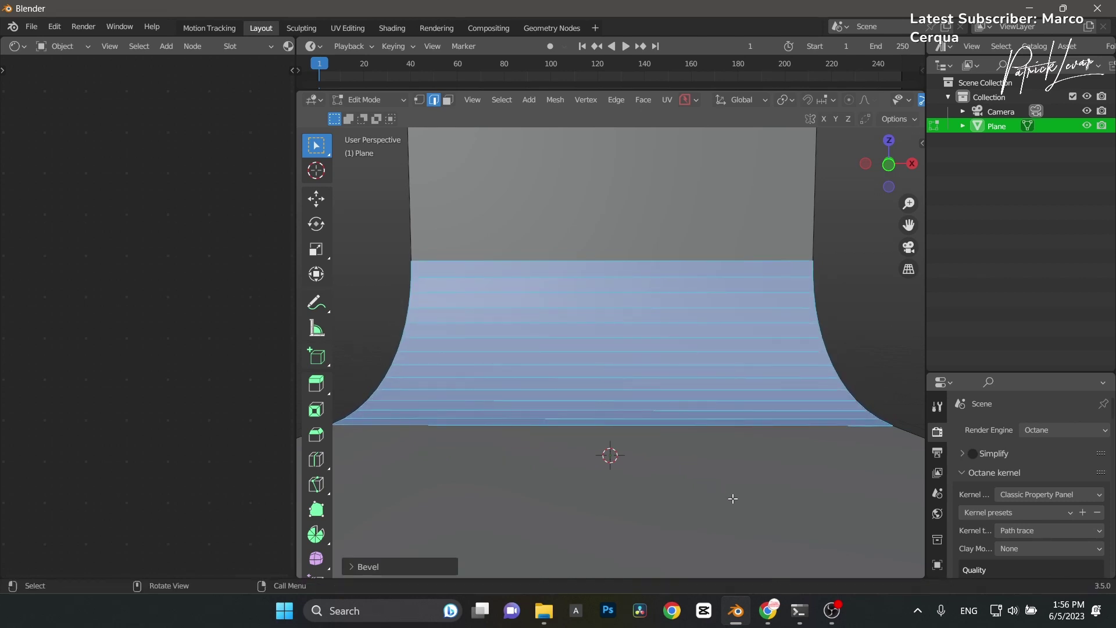
# Step: Shade the backdrop smooth, stretch it wider on X, and view through the camera
pyautogui.hotkey('ctrl', 'Tab')
pyautogui.click(720, 402)
pyautogui.rightClick(714, 428)
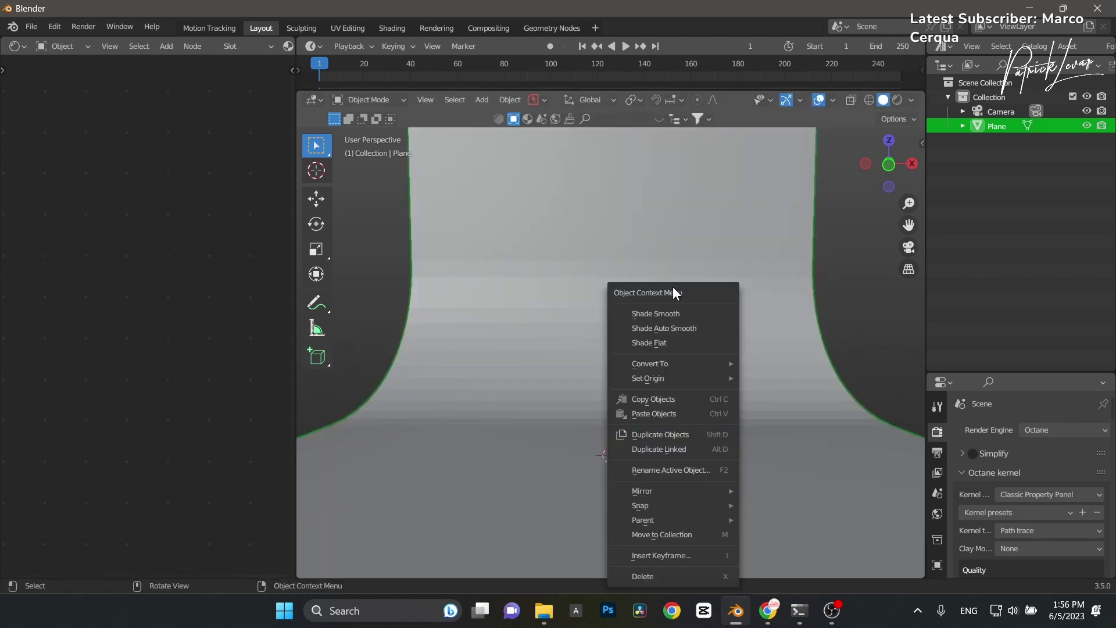
pyautogui.click(674, 314)
pyautogui.press('s')
pyautogui.press('x')
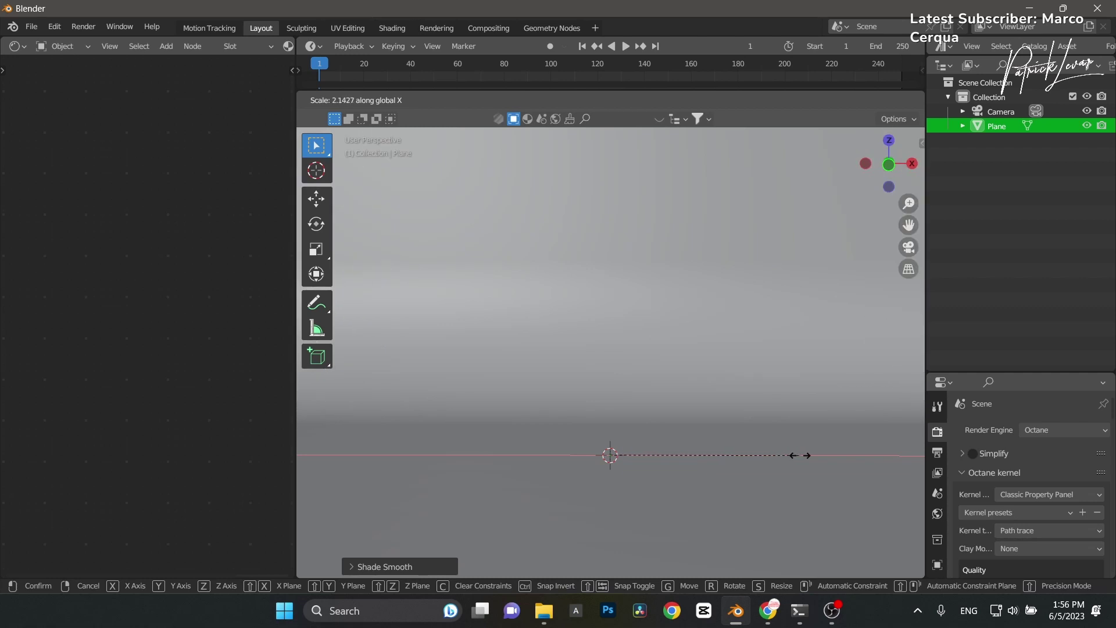
pyautogui.click(800, 455)
pyautogui.press('KP_0')
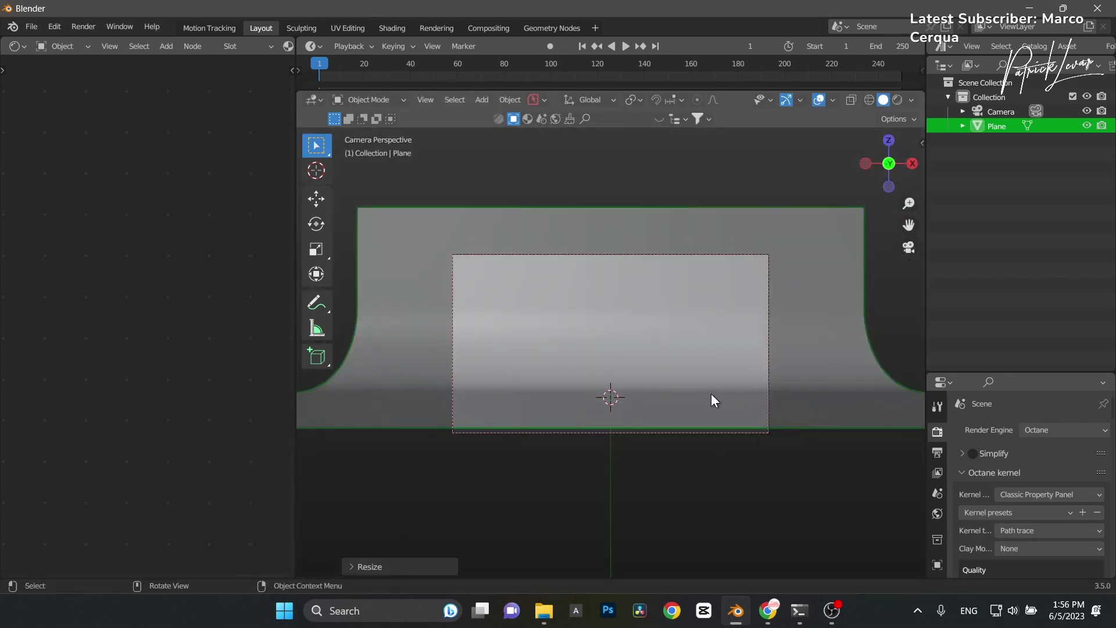
# Step: Nudge the camera framing, then add a cube raised along Z above the floor
pyautogui.press('q')
pyautogui.press('Escape')
pyautogui.moveTo(696, 370); pyautogui.dragTo(700, 382, button='middle')
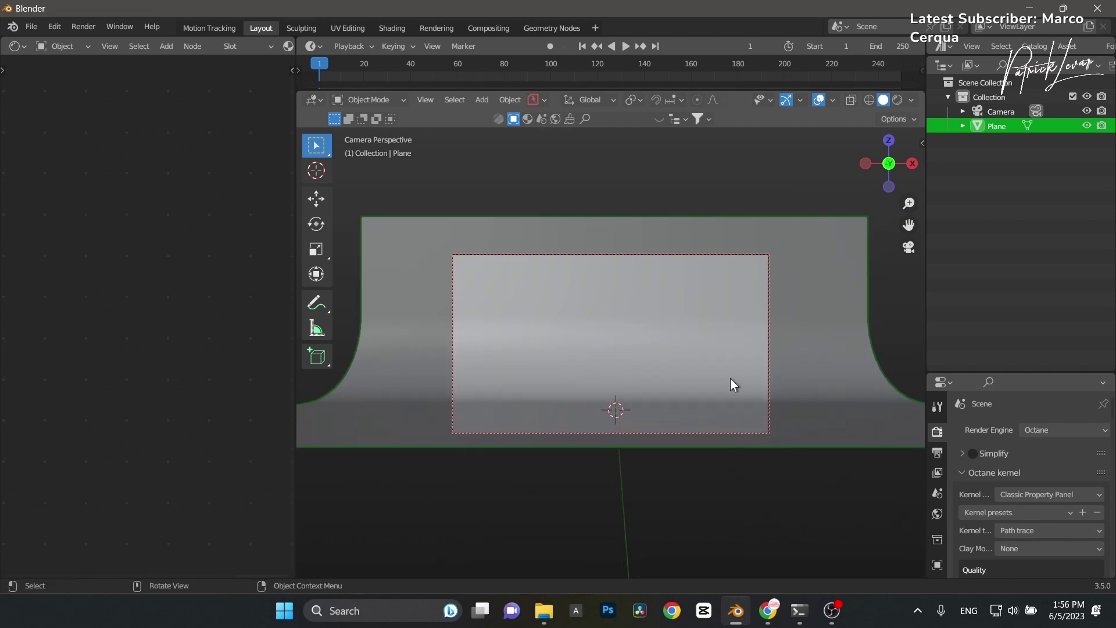
pyautogui.hotkey('shift', 'a')
pyautogui.moveTo(685, 275)
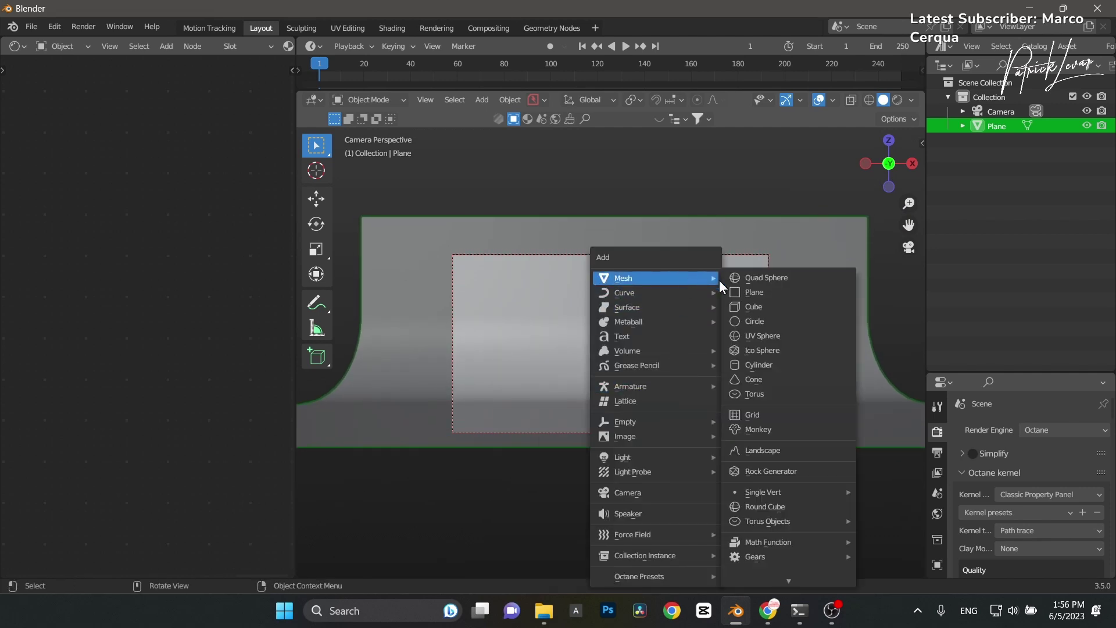
pyautogui.click(766, 308)
pyautogui.press('g')
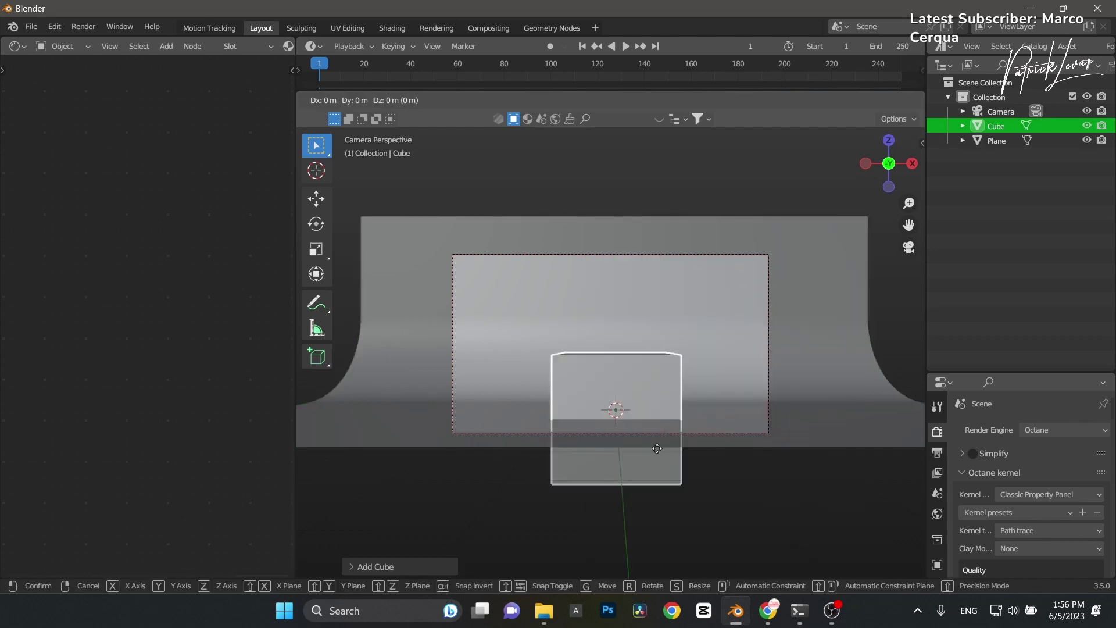
pyautogui.press('z')
pyautogui.click(685, 402)
# Step: Shrink the cube and trackball-rotate it to a tilted angle
pyautogui.press('s')
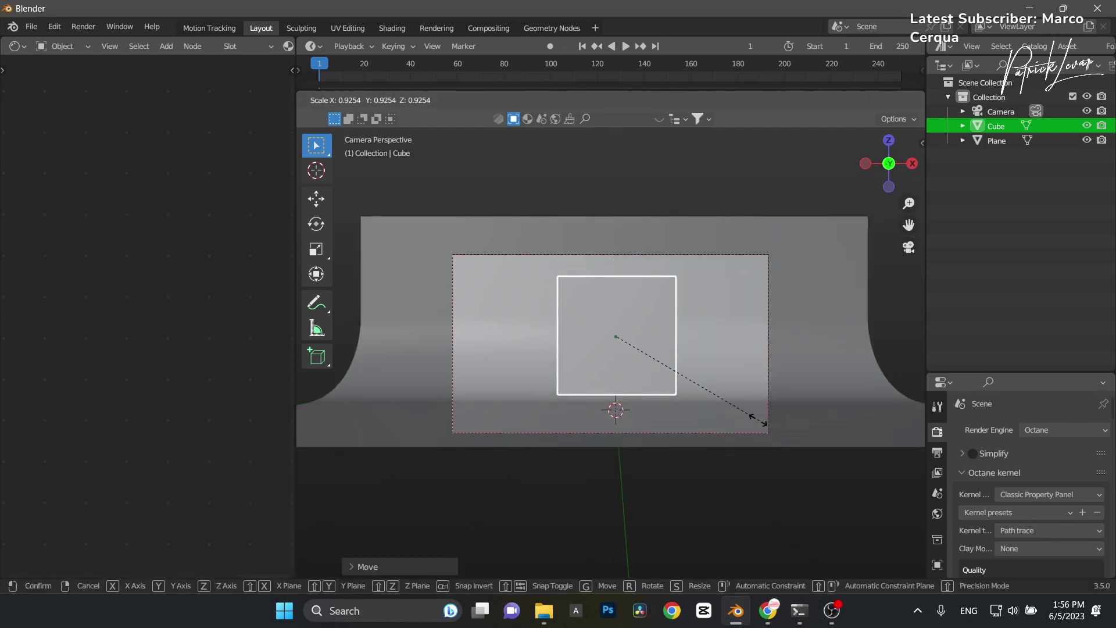
pyautogui.click(737, 418)
pyautogui.press('r')
pyautogui.press('r')
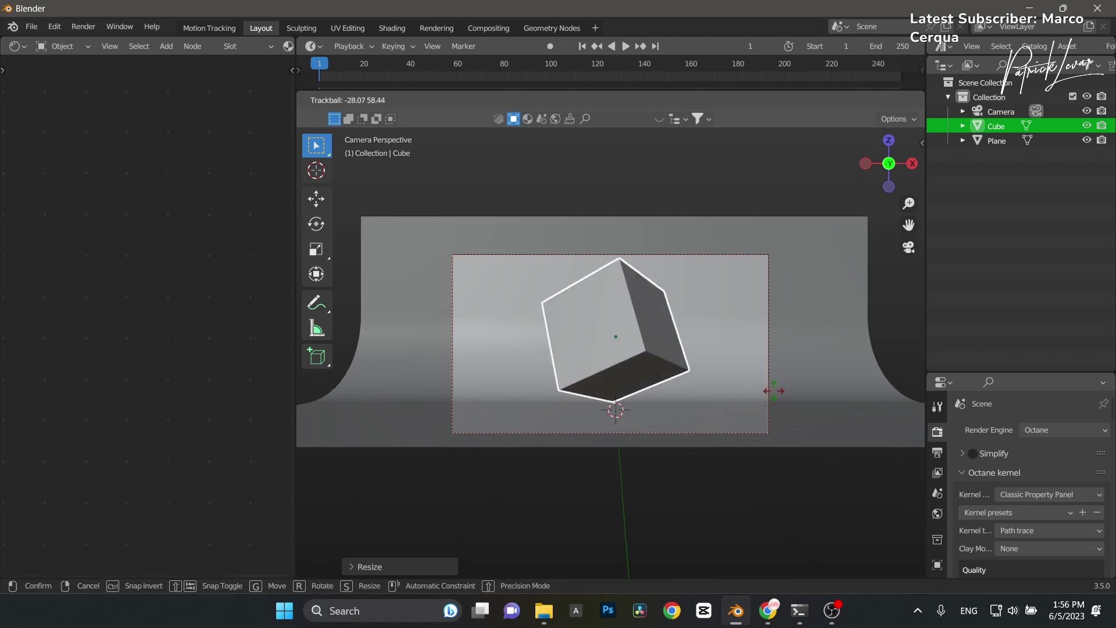
pyautogui.click(762, 409)
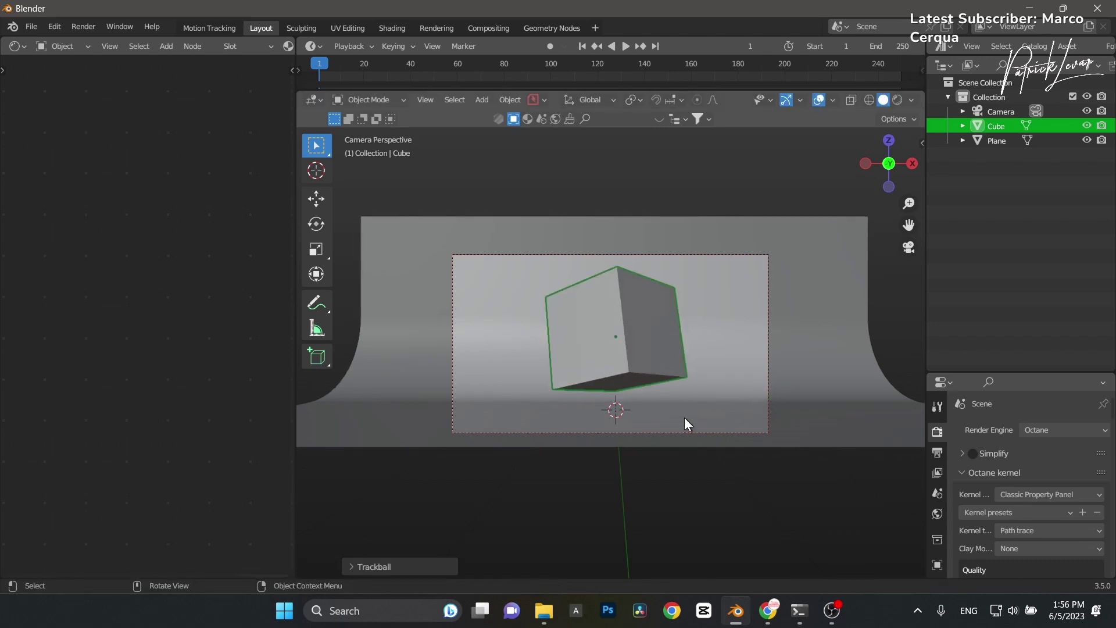
pyautogui.scroll(3, 685, 418)
pyautogui.click(897, 100)
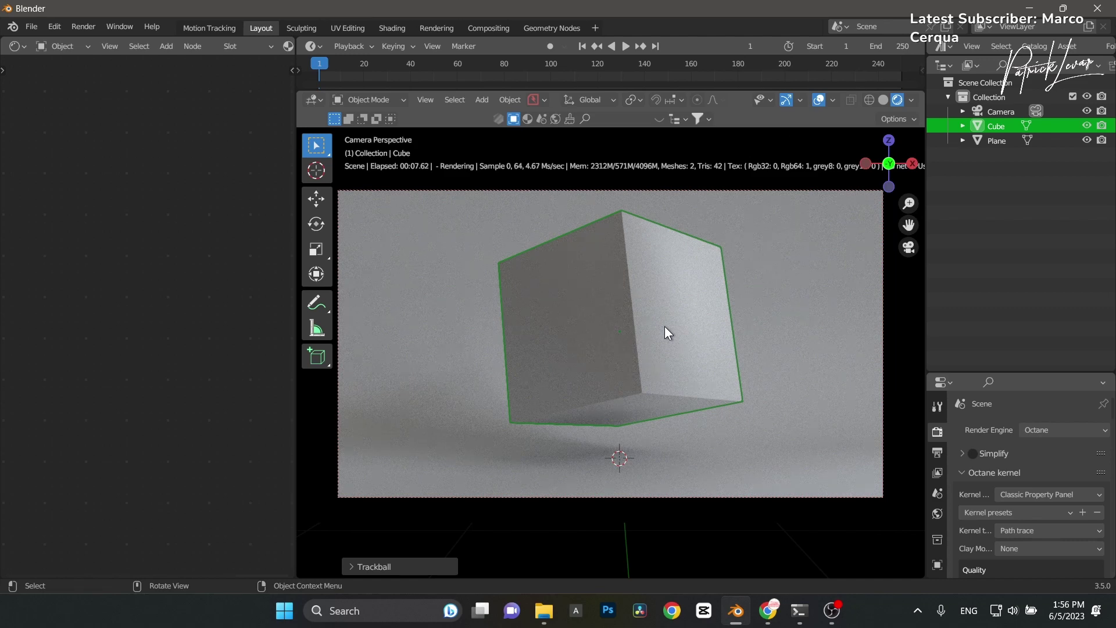
pyautogui.click(882, 103)
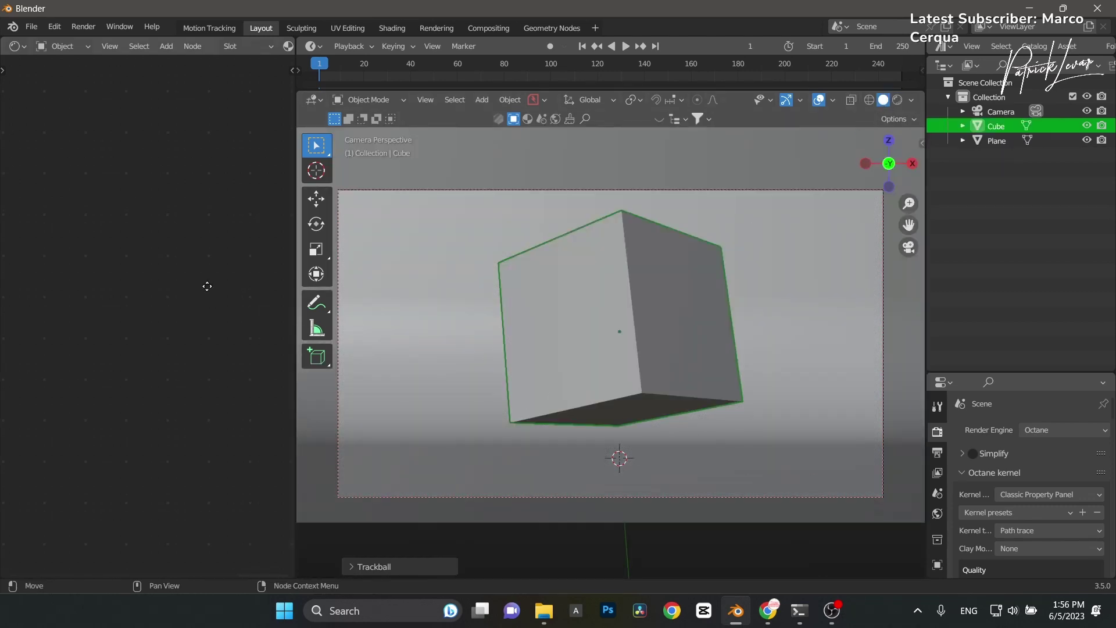
# Step: Create a new Universal material for the cube and widen the node editor
pyautogui.scroll(-5, 215, 48)
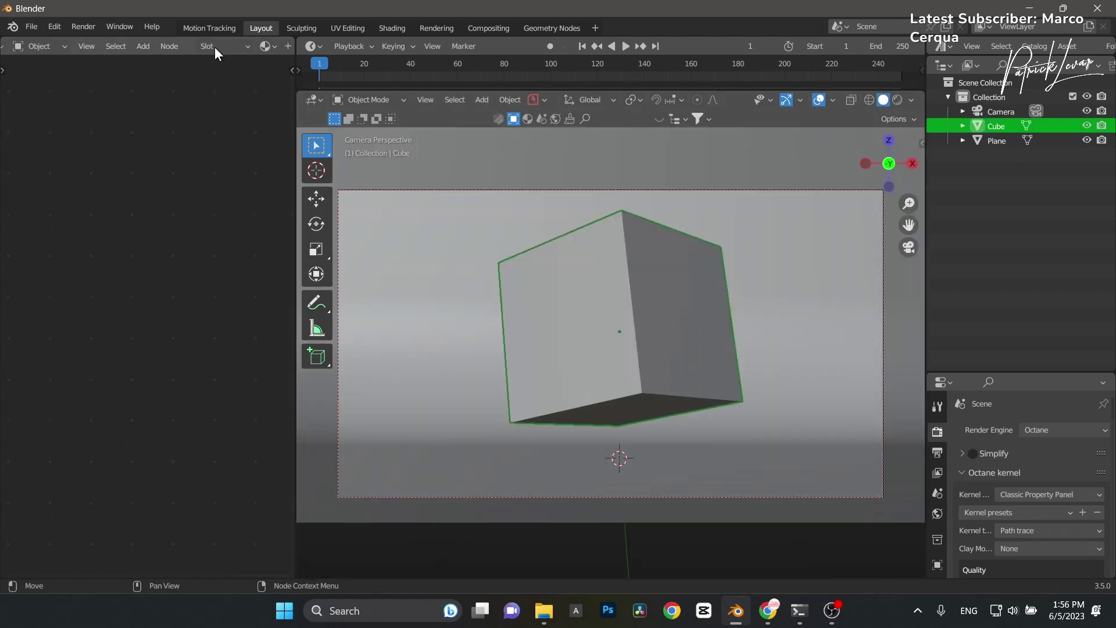
pyautogui.click(205, 47)
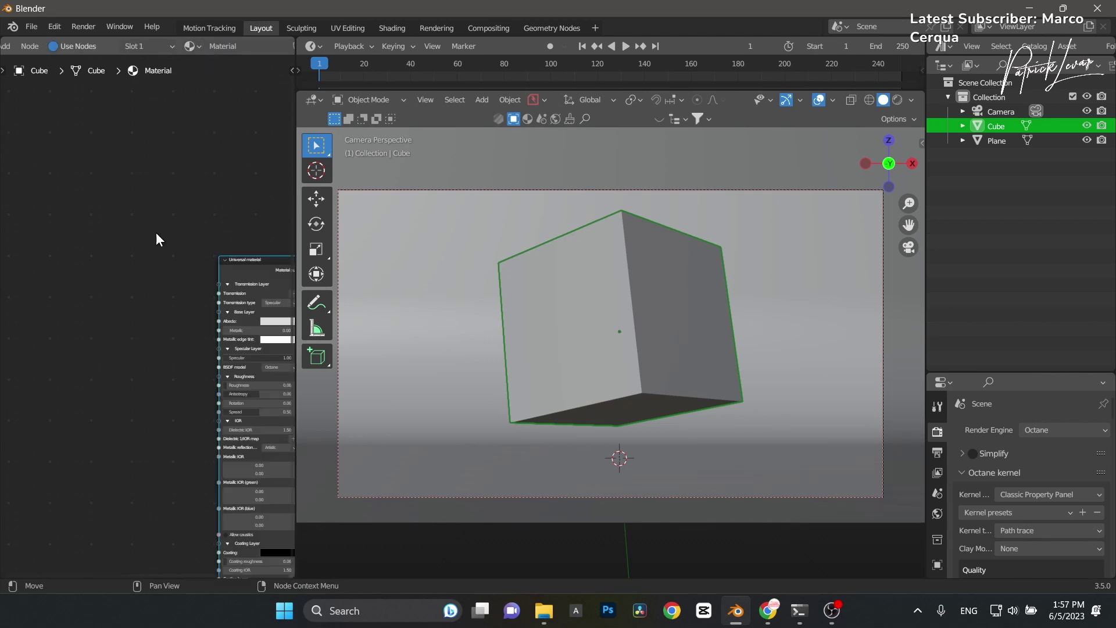
pyautogui.scroll(3, 102, 180)
pyautogui.moveTo(105, 200); pyautogui.dragTo(112, 204, button='middle')
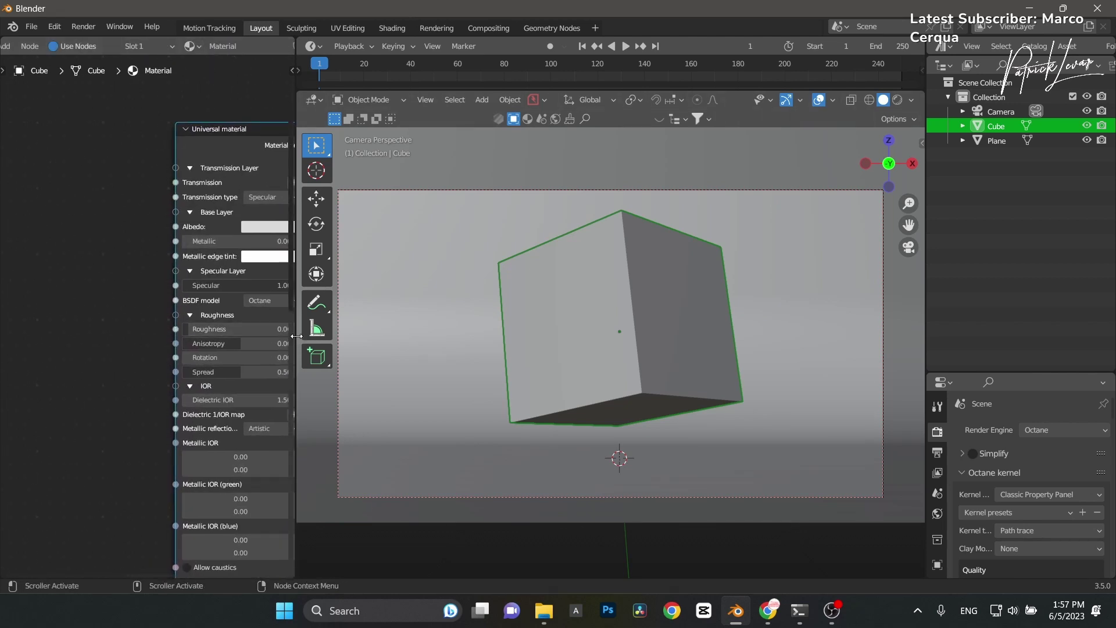
pyautogui.moveTo(297, 337); pyautogui.dragTo(544, 336)
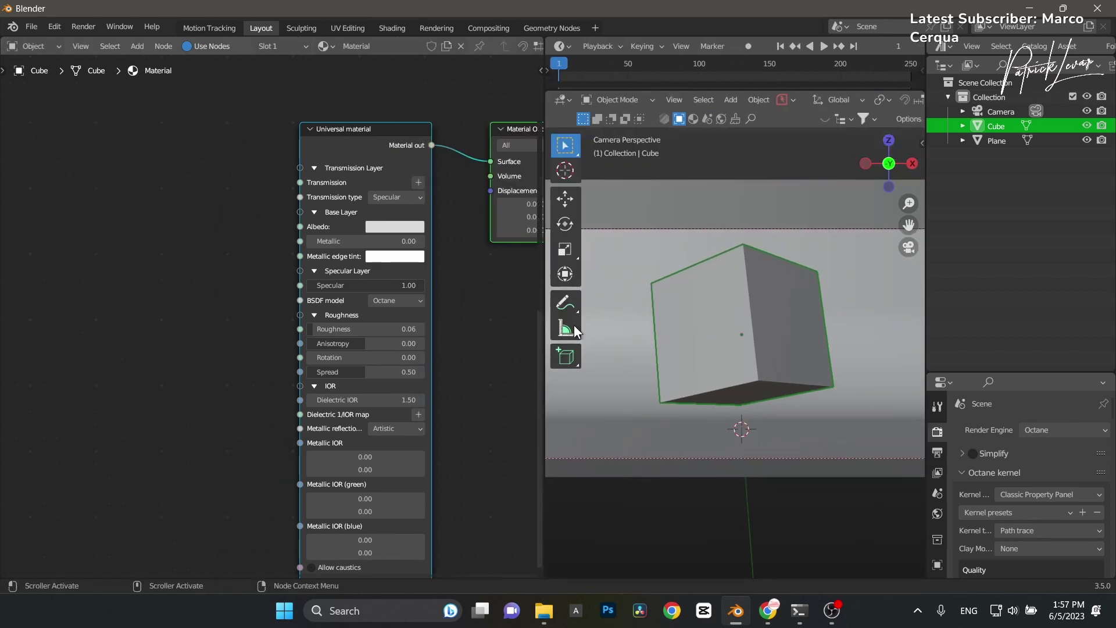
pyautogui.press('t')
# Step: Wire the JSplacement RGB image's Texture output into the material's Albedo
pyautogui.scroll(1, 154, 294)
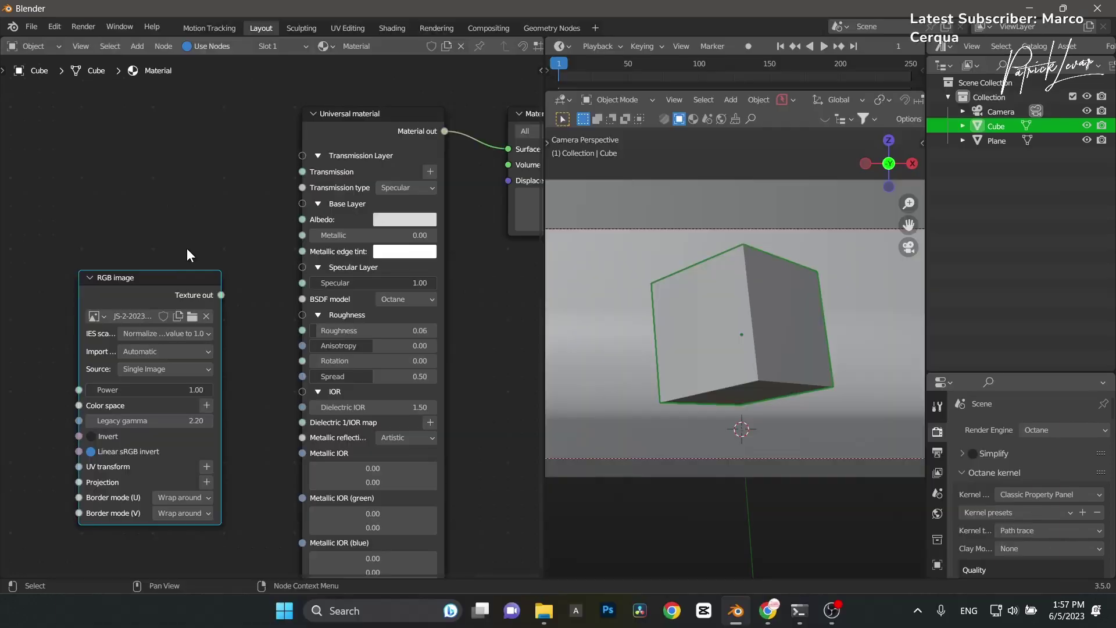
pyautogui.moveTo(187, 249); pyautogui.dragTo(225, 250, button='middle')
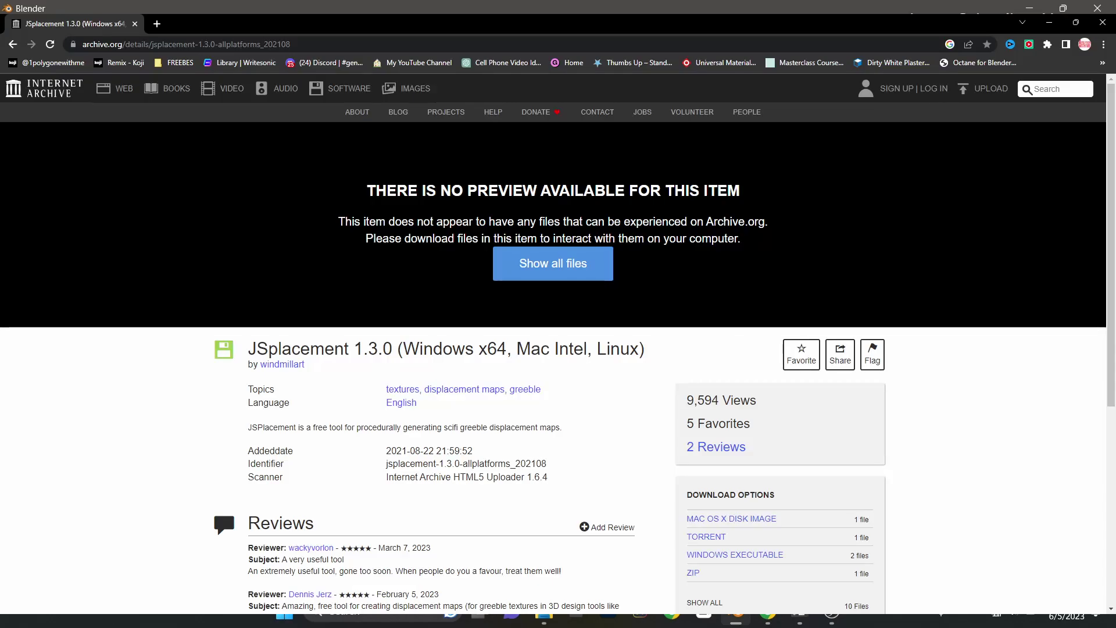
pyautogui.moveTo(349, 268); pyautogui.dragTo(498, 171)
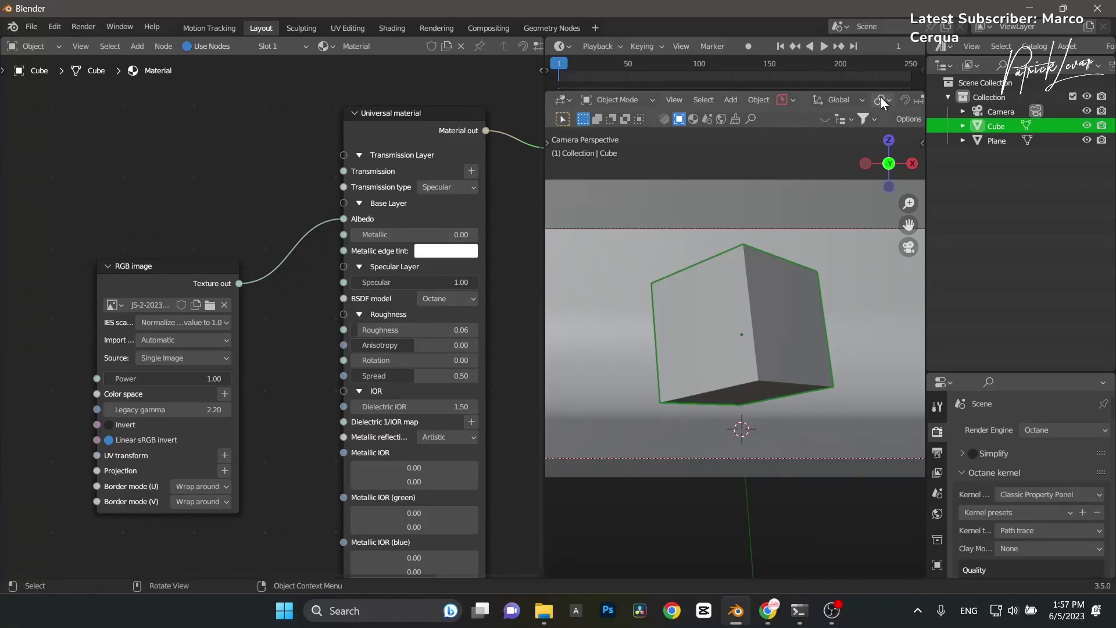
# Step: Switch to the Octane rendered preview and enable Auto Smooth at 30° under Object Data Normals
pyautogui.hscroll(8, 880, 97)
pyautogui.click(903, 99)
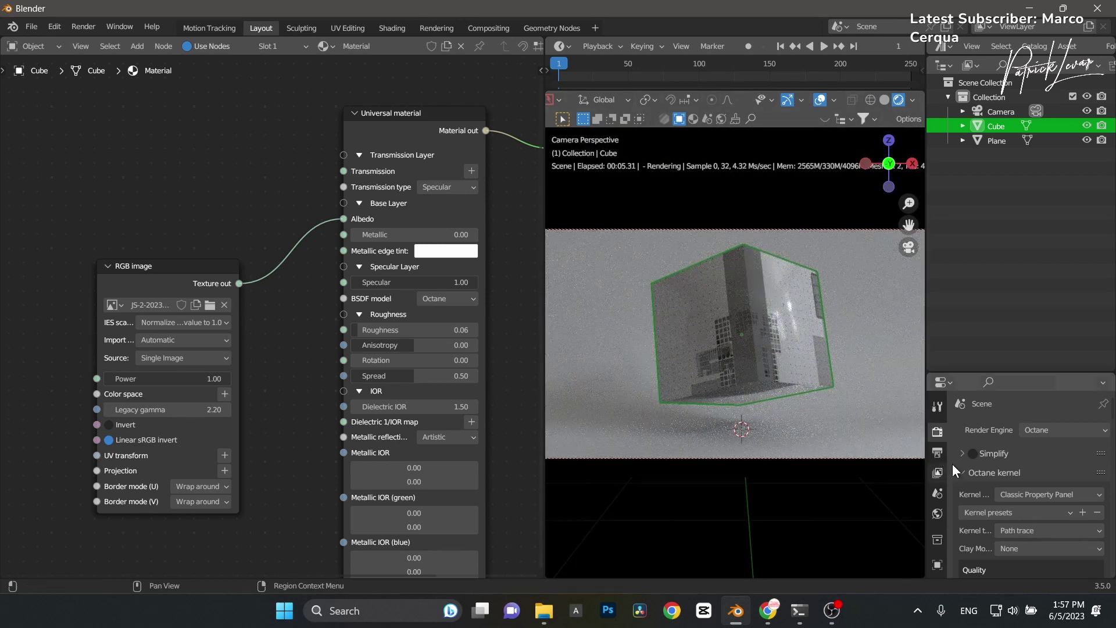
pyautogui.scroll(-4, 987, 466)
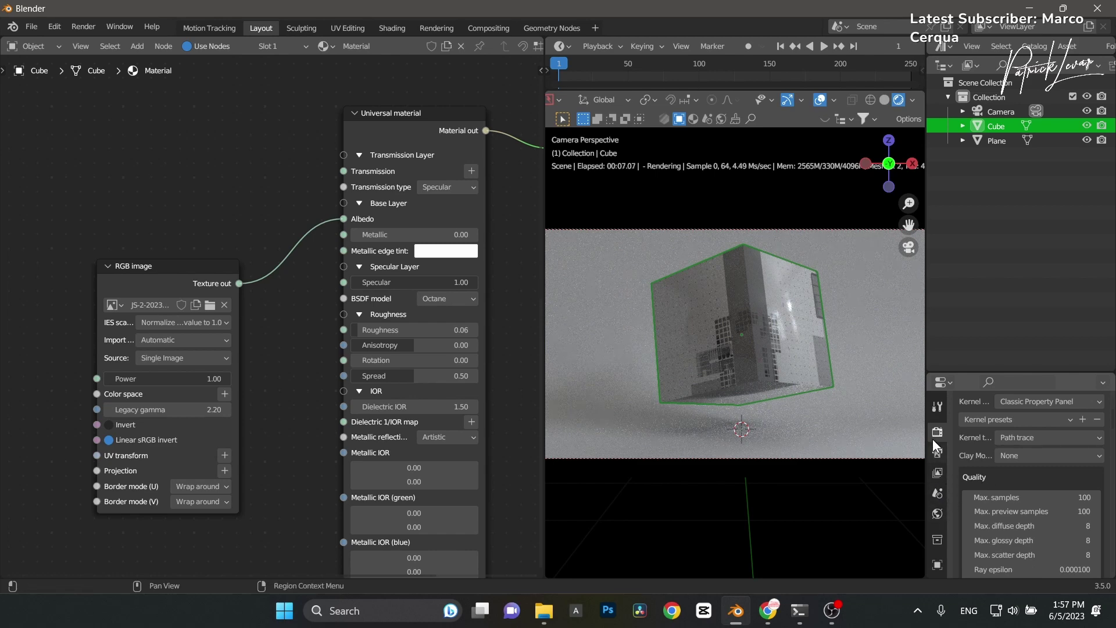
pyautogui.scroll(-6, 934, 460)
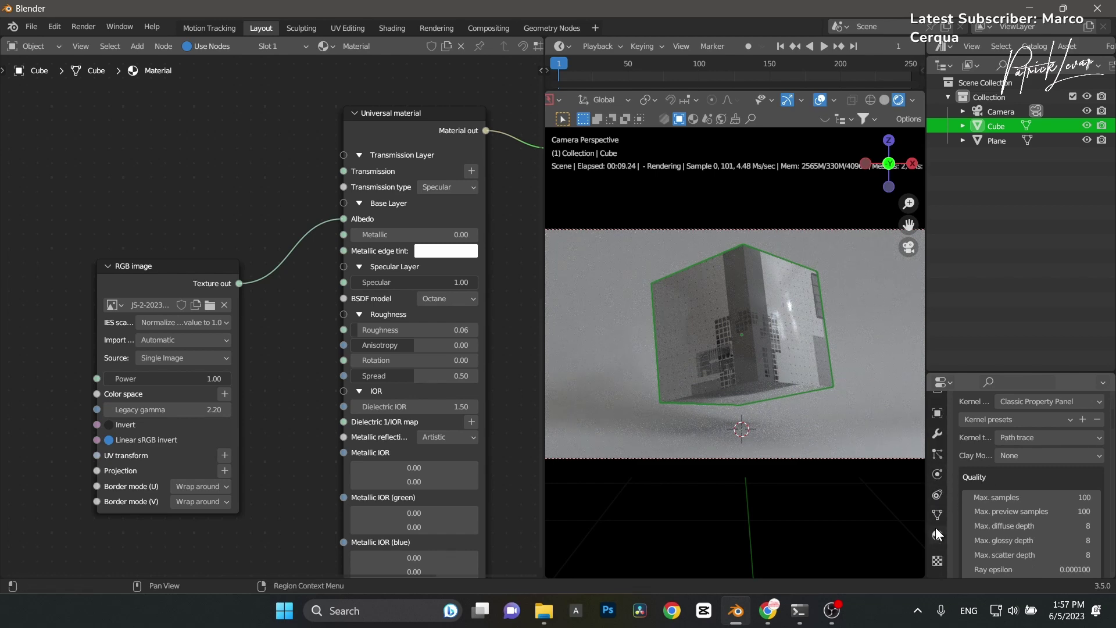
pyautogui.click(938, 515)
pyautogui.scroll(-4, 982, 485)
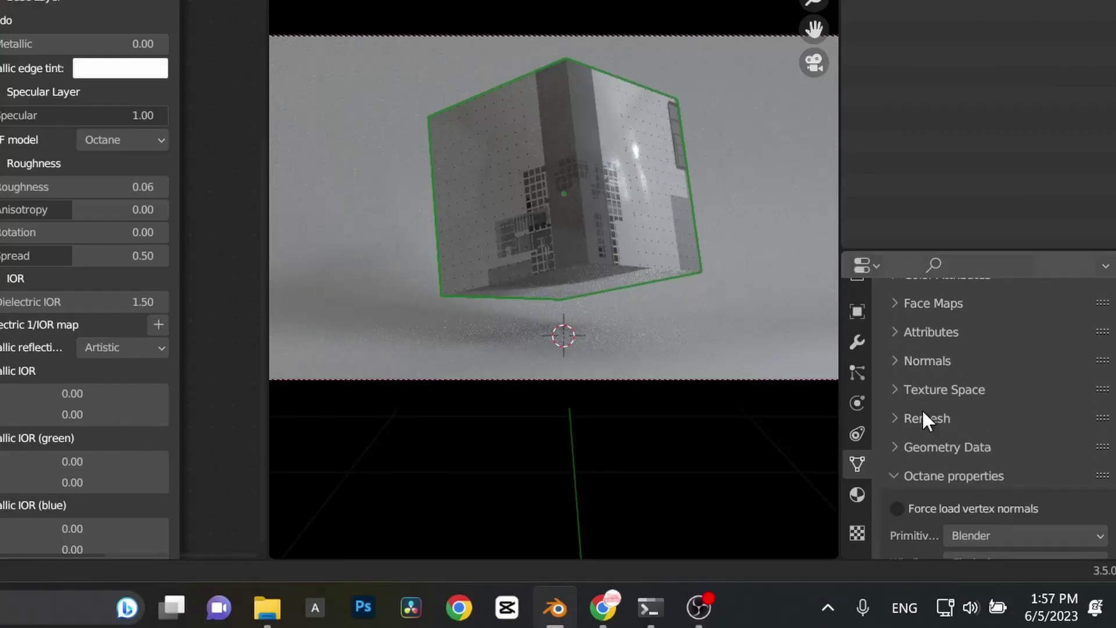
pyautogui.click(910, 364)
pyautogui.click(982, 393)
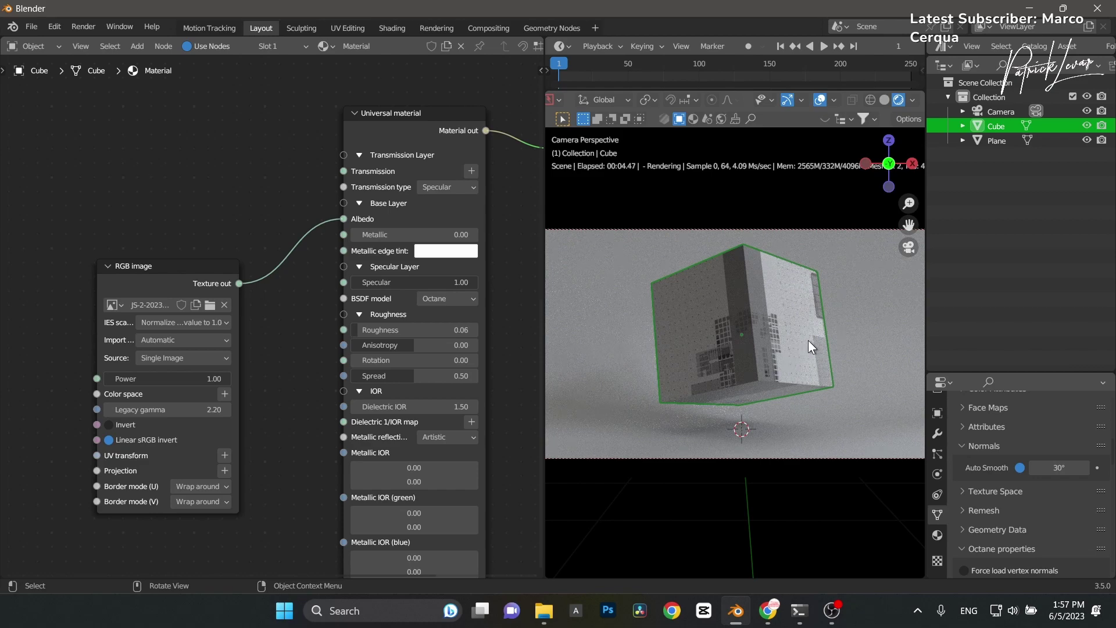
# Step: In Edit Mode, add a loop cut through the cube and delete one face's vertices
pyautogui.press('Tab')
pyautogui.click(791, 250)
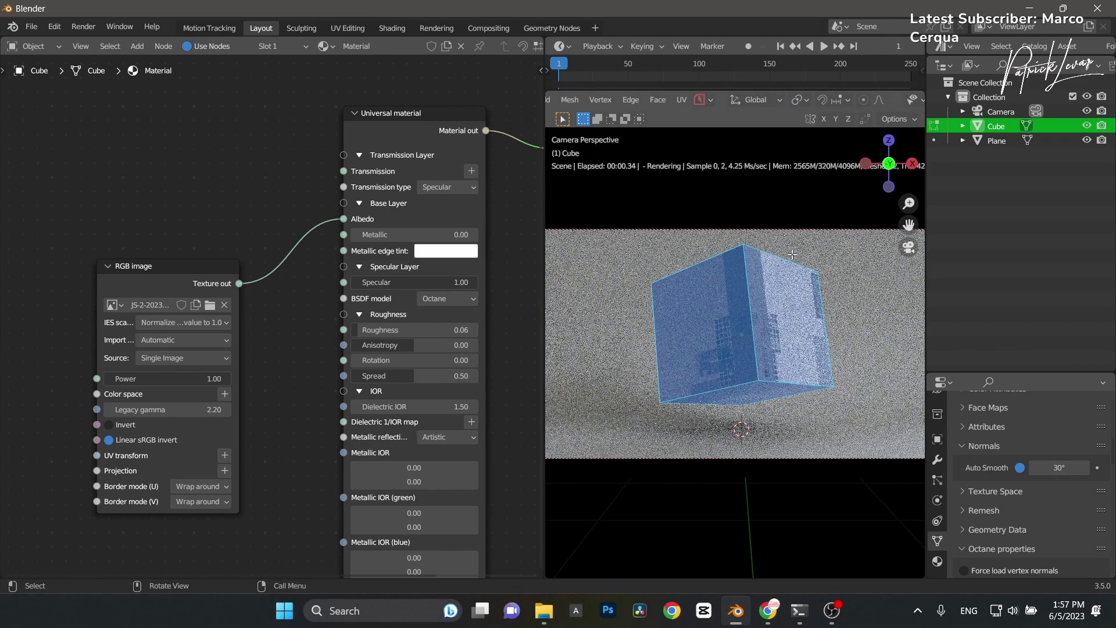
pyautogui.click(657, 411)
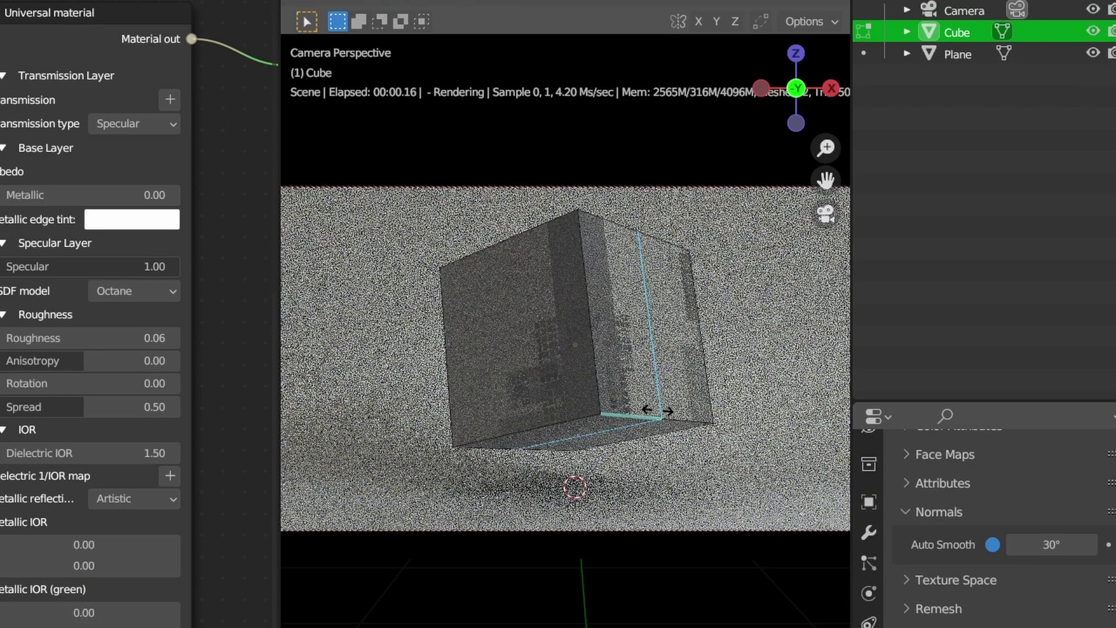
pyautogui.press('Tab')
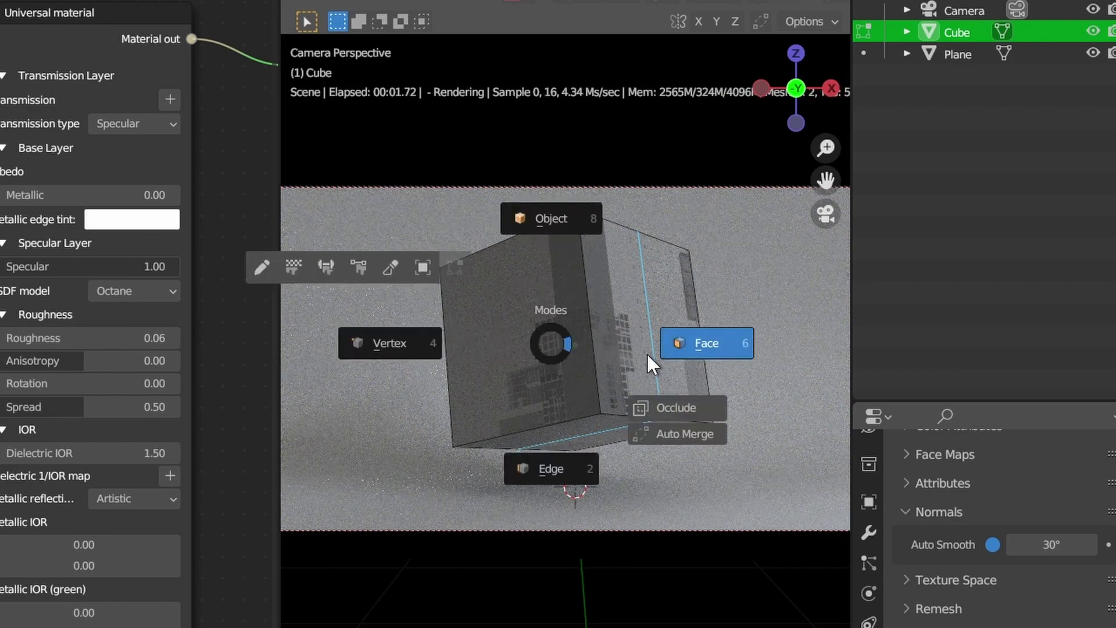
pyautogui.click(707, 343)
pyautogui.click(552, 347)
pyautogui.press('x')
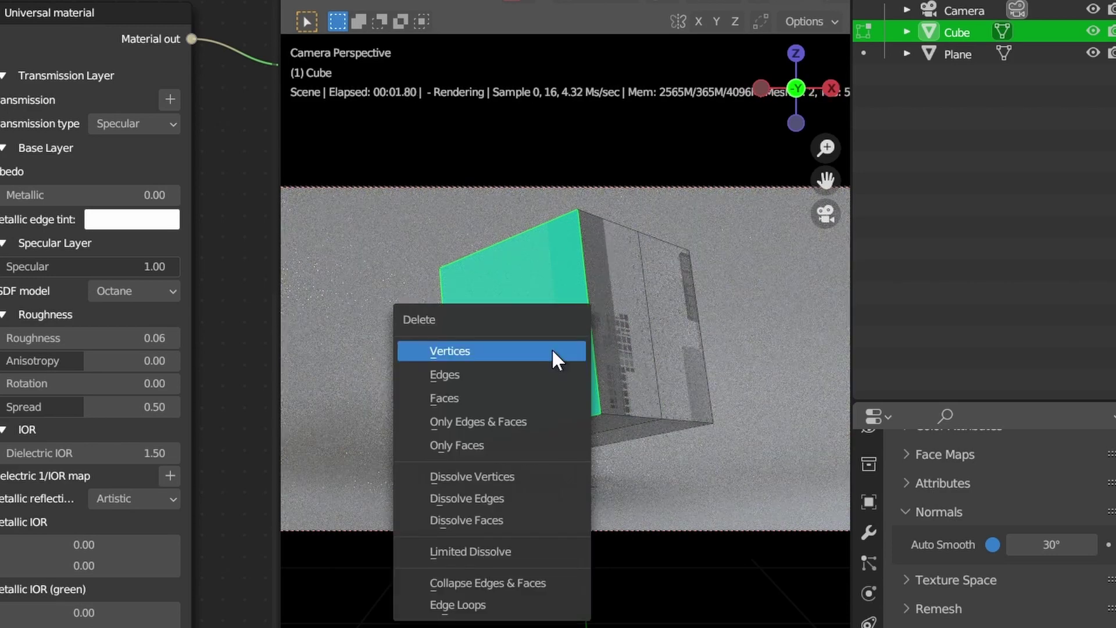
pyautogui.click(552, 348)
# Step: Add a Mirror modifier on the X axis to the cube
pyautogui.click(869, 532)
pyautogui.click(1006, 491)
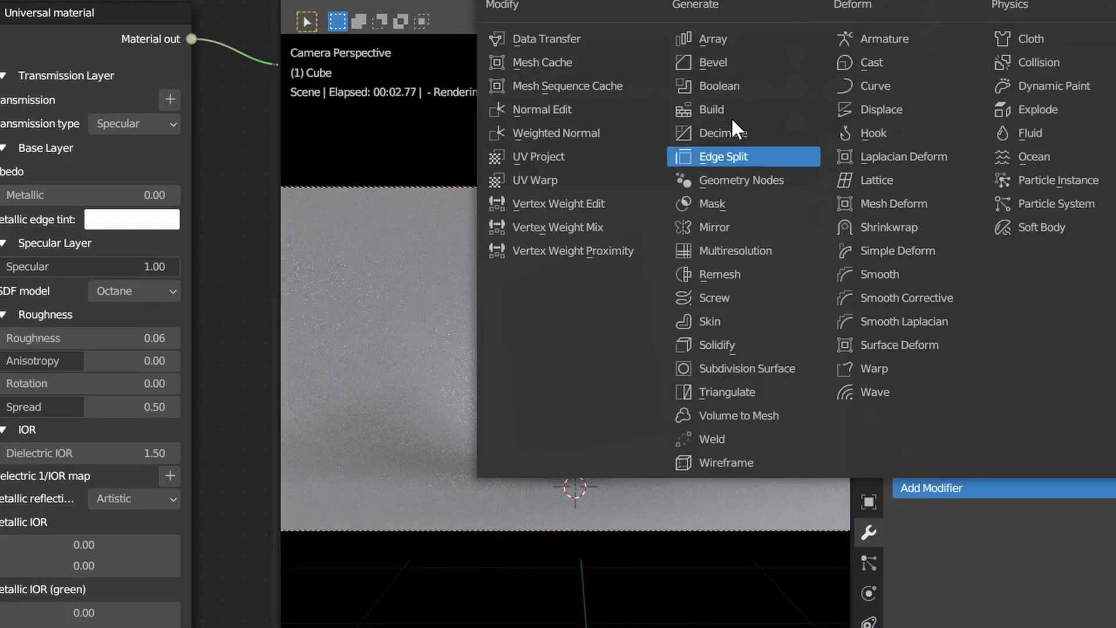
pyautogui.click(755, 227)
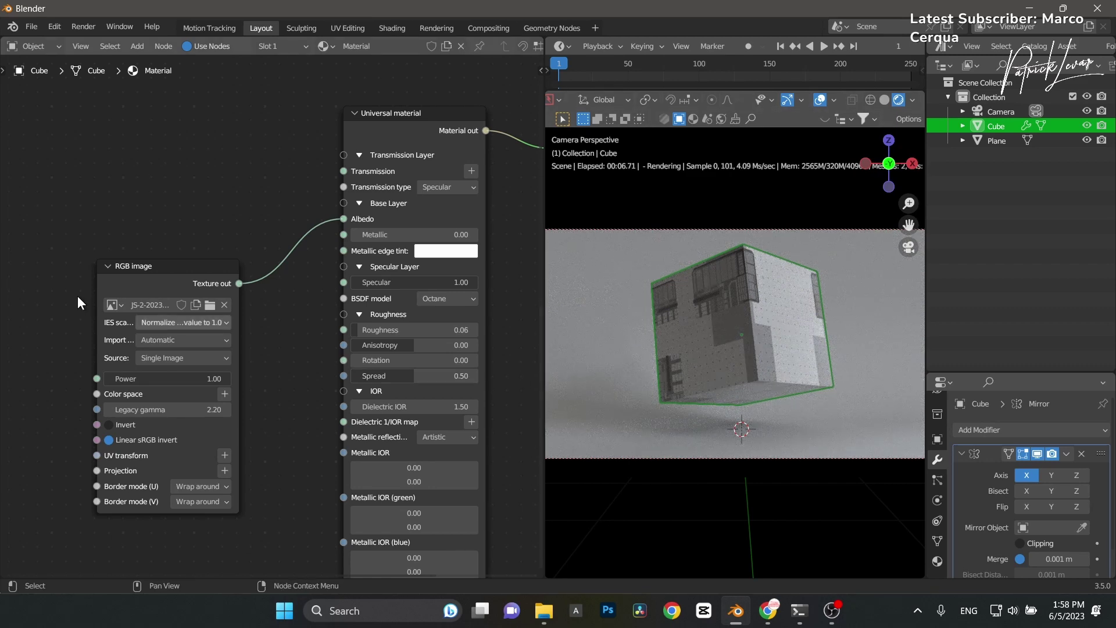
# Step: Unlink the RGB image from the Albedo socket and move the image node down and left
pyautogui.moveTo(328, 218); pyautogui.dragTo(350, 180, button='middle')
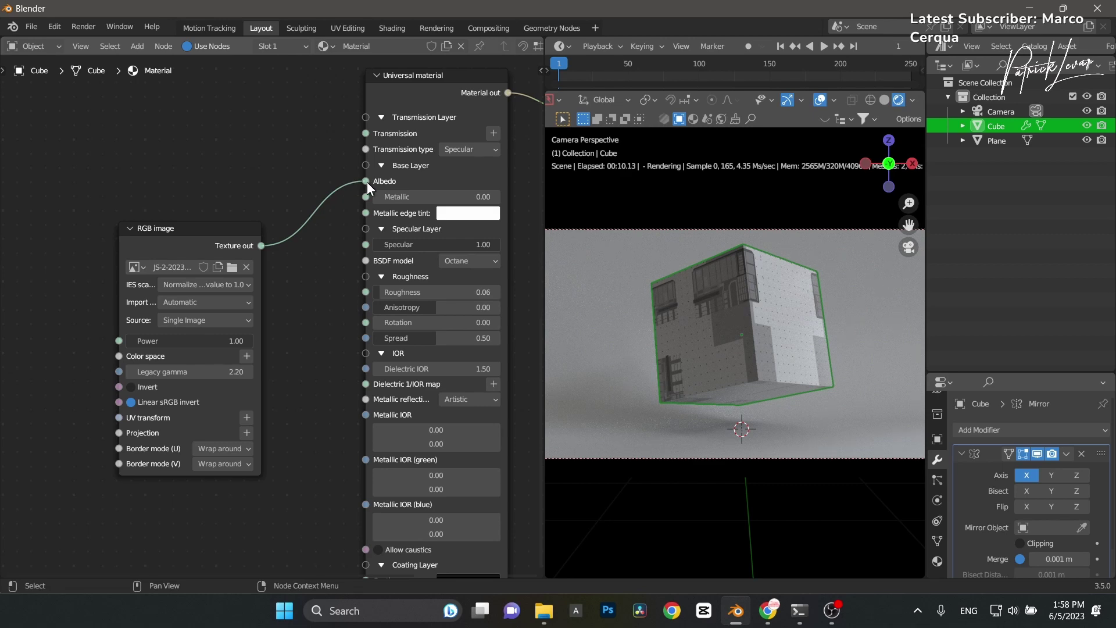
pyautogui.moveTo(367, 182); pyautogui.dragTo(305, 316)
pyautogui.moveTo(217, 265); pyautogui.dragTo(172, 163, button='middle')
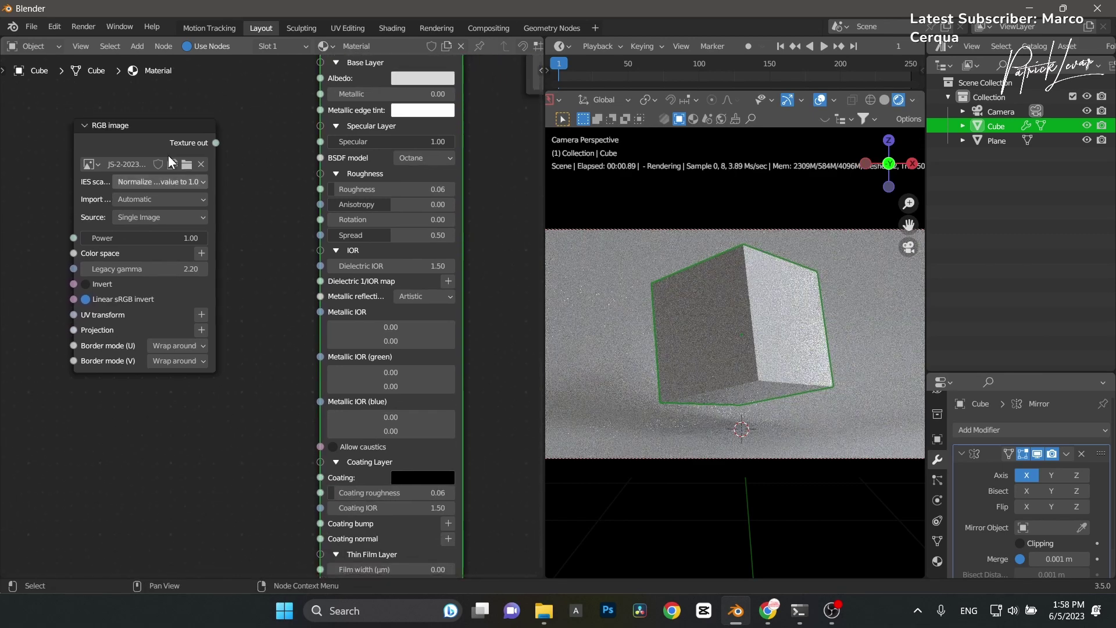
pyautogui.moveTo(170, 161); pyautogui.dragTo(123, 418)
pyautogui.scroll(1, 252, 444)
pyautogui.moveTo(251, 444); pyautogui.dragTo(259, 271, button='middle')
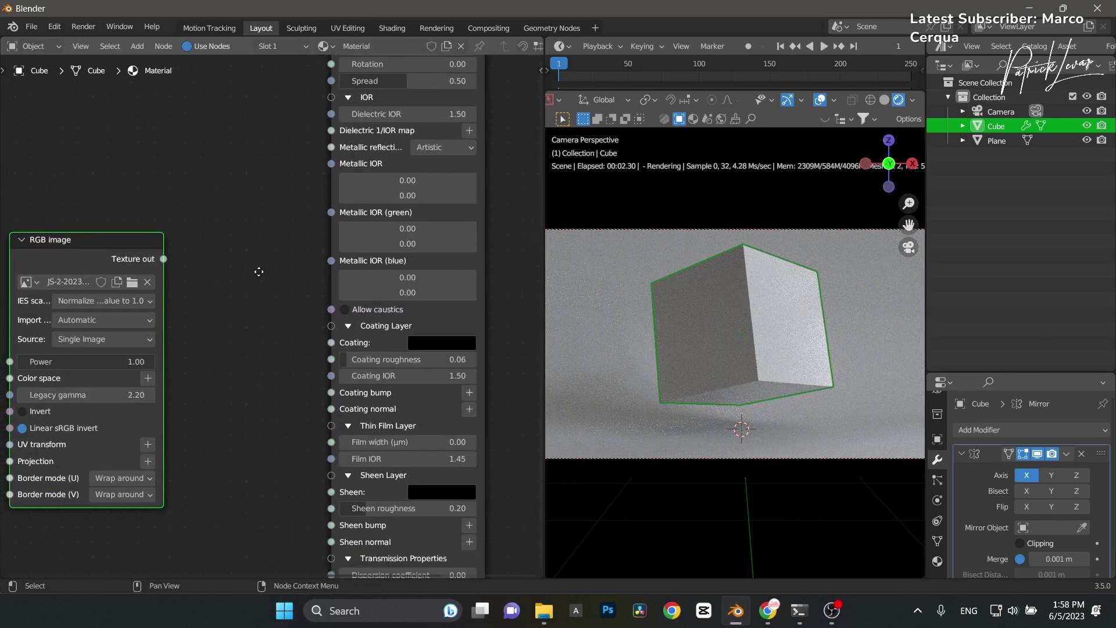
pyautogui.scroll(-3, 259, 272)
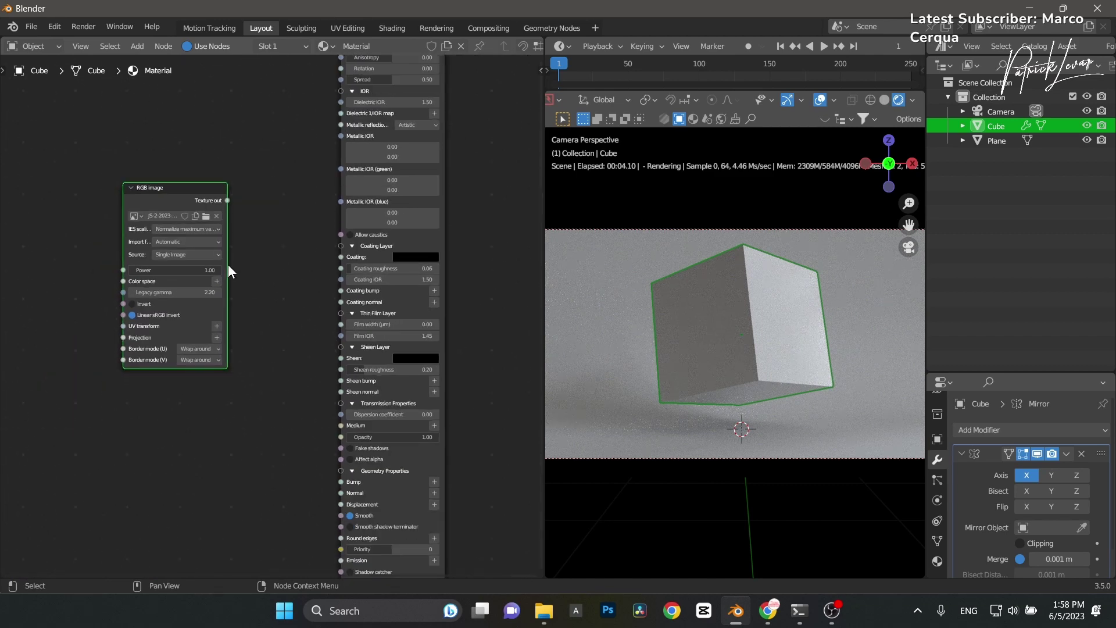
pyautogui.scroll(-1, 228, 268)
pyautogui.moveTo(200, 221); pyautogui.dragTo(201, 417)
# Step: Link the RGB image's Texture output into the material's Displacement input
pyautogui.scroll(3, 321, 462)
pyautogui.moveTo(320, 464); pyautogui.dragTo(314, 250, button='middle')
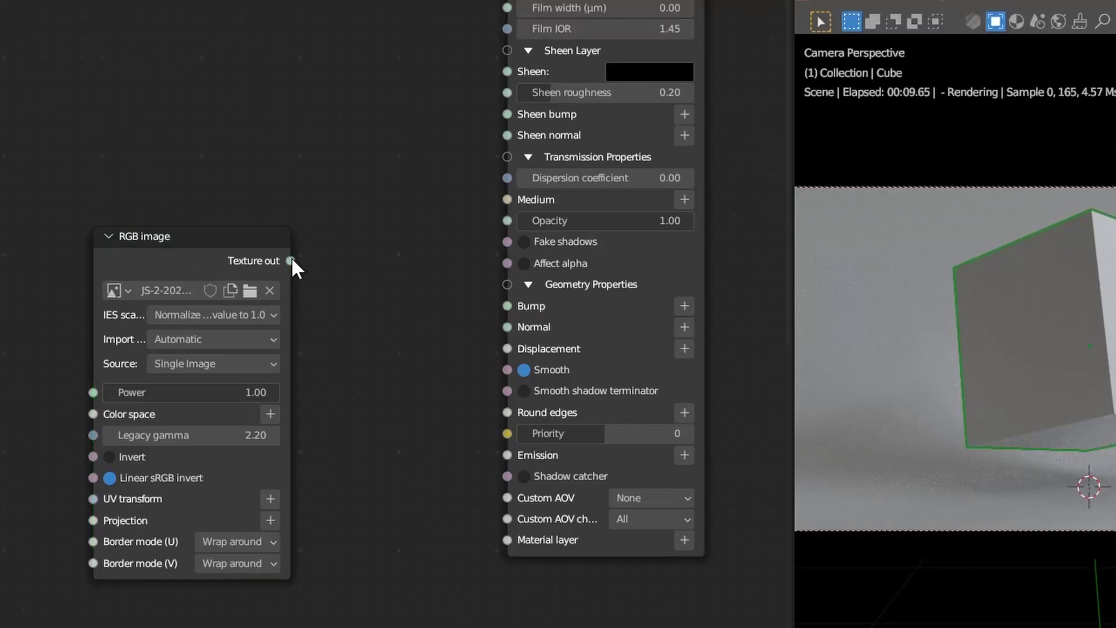
pyautogui.moveTo(210, 279); pyautogui.dragTo(362, 352)
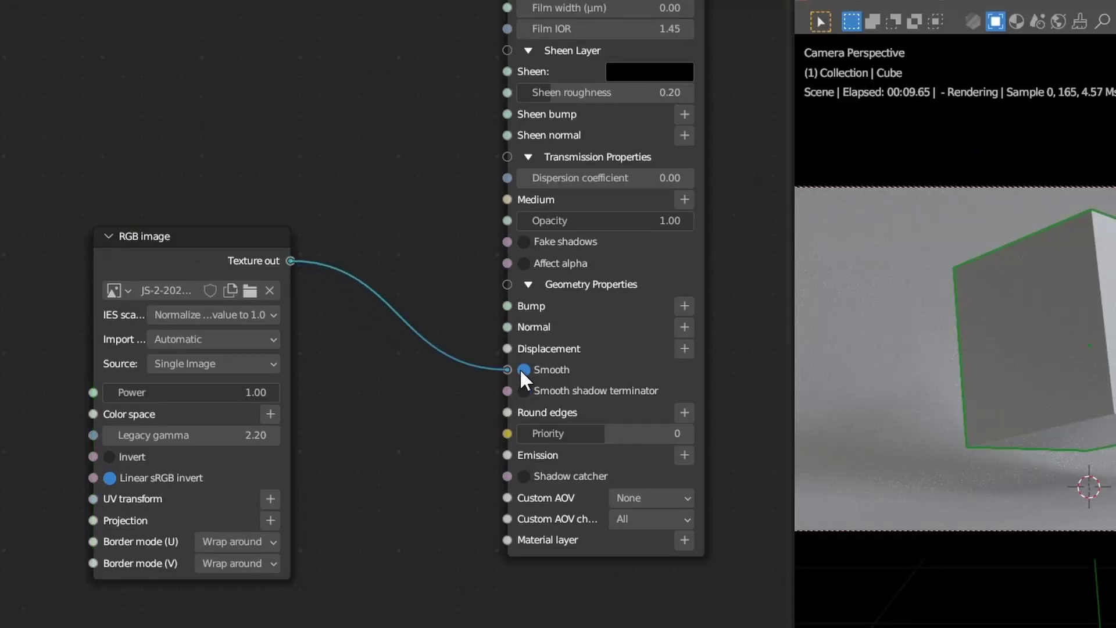
pyautogui.moveTo(515, 370)
pyautogui.mouseDown()
pyautogui.moveTo(440, 338)
pyautogui.moveTo(508, 349)
pyautogui.mouseUp()
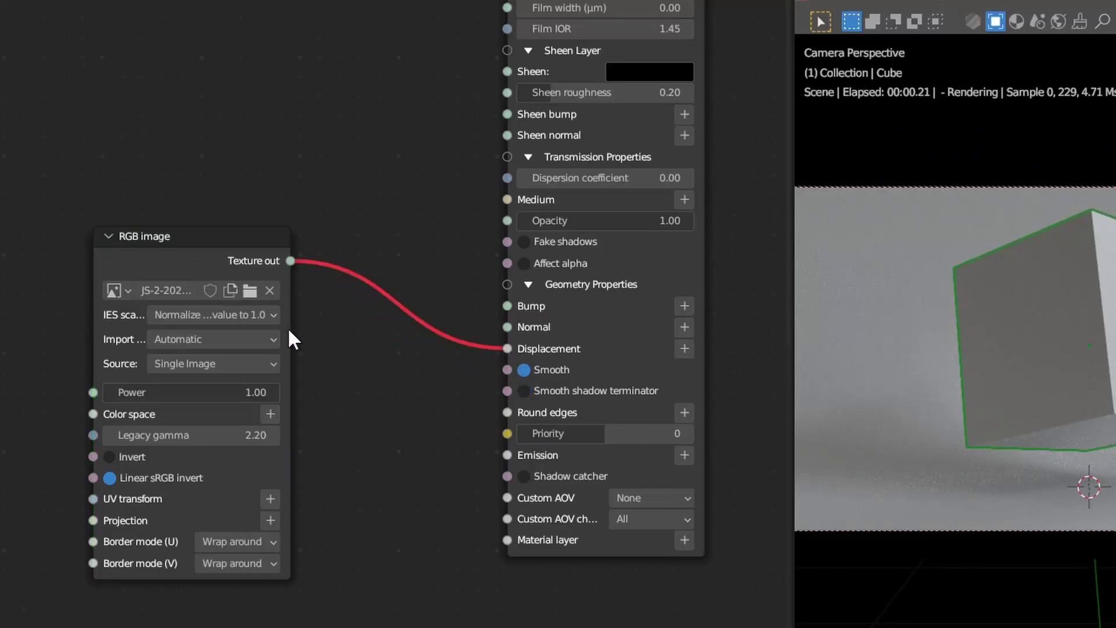
pyautogui.moveTo(244, 330); pyautogui.dragTo(124, 329)
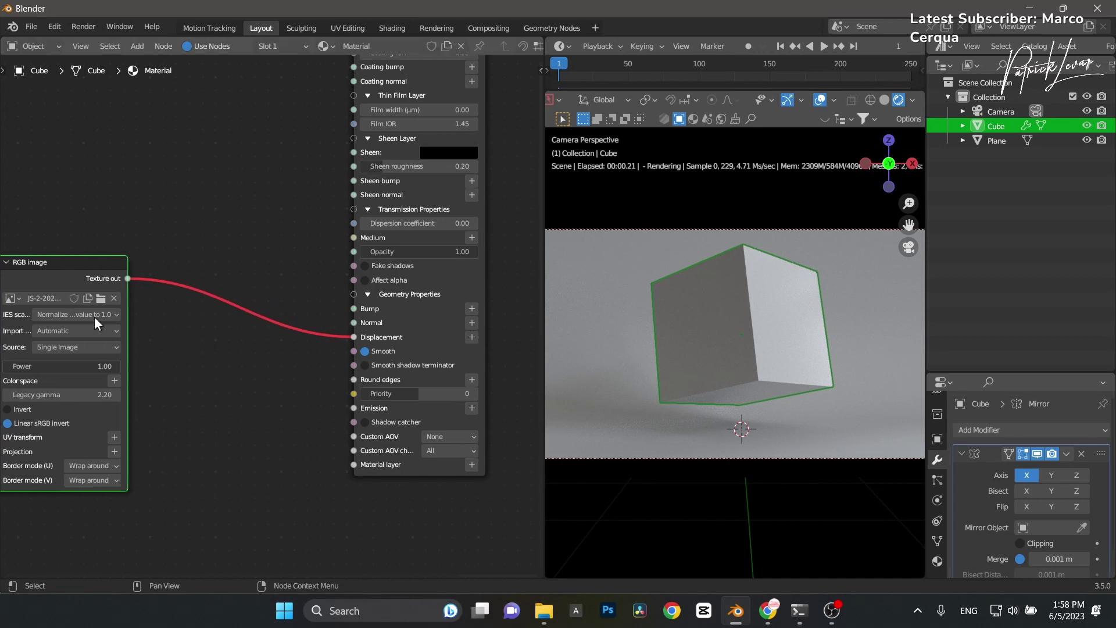
pyautogui.click(214, 385)
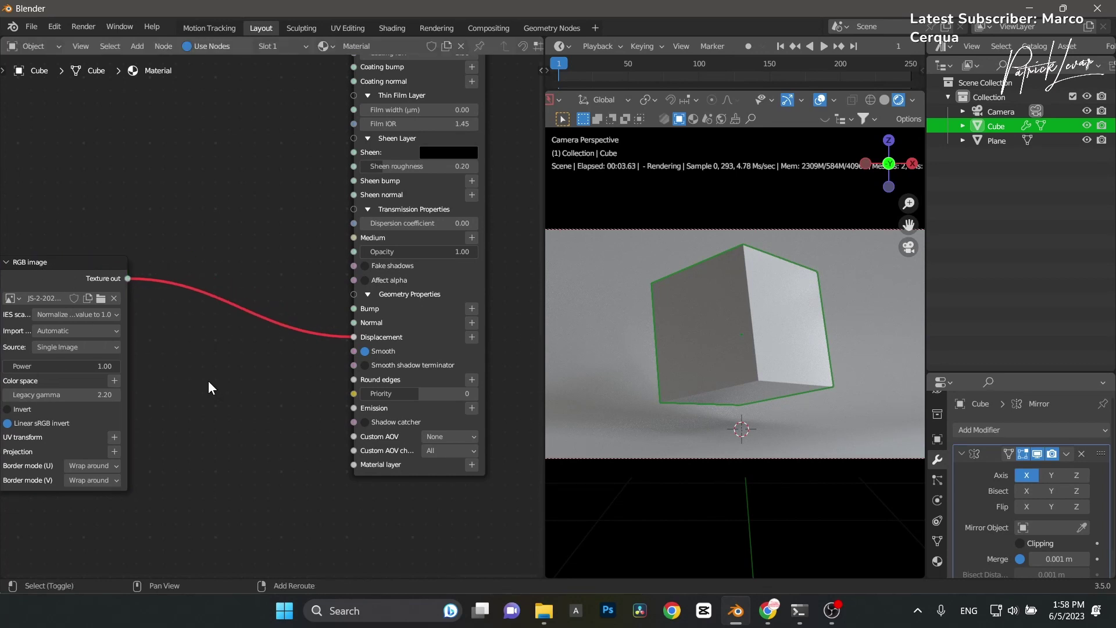
# Step: Insert an Octane Texture displacement node on the image-to-Displacement link
pyautogui.hotkey('shift', 'a')
pyautogui.moveTo(208, 380)
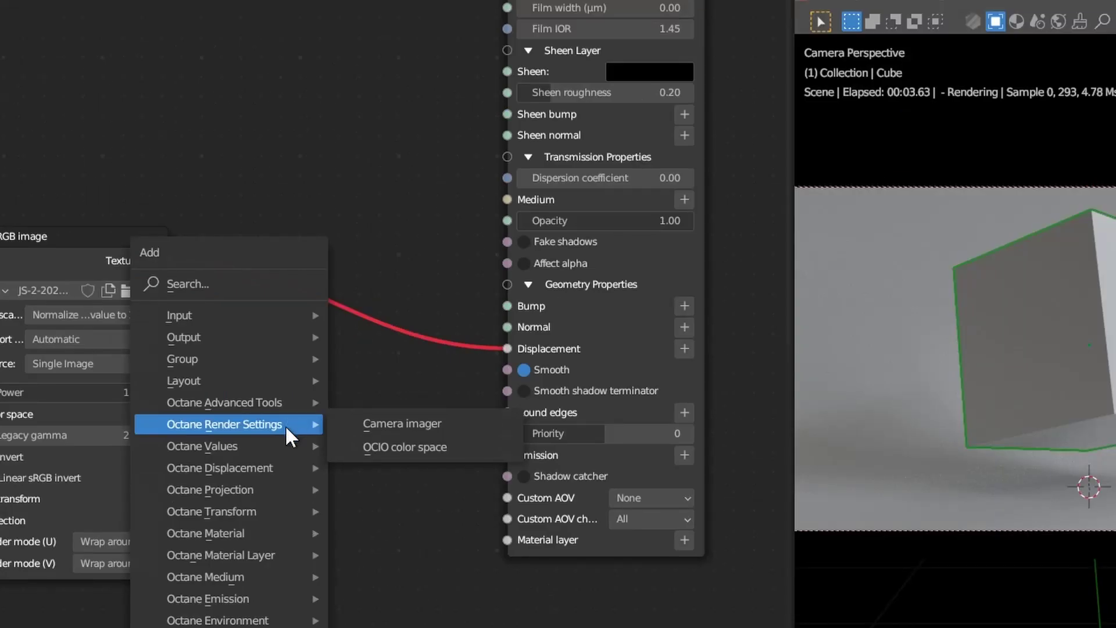
pyautogui.moveTo(300, 469)
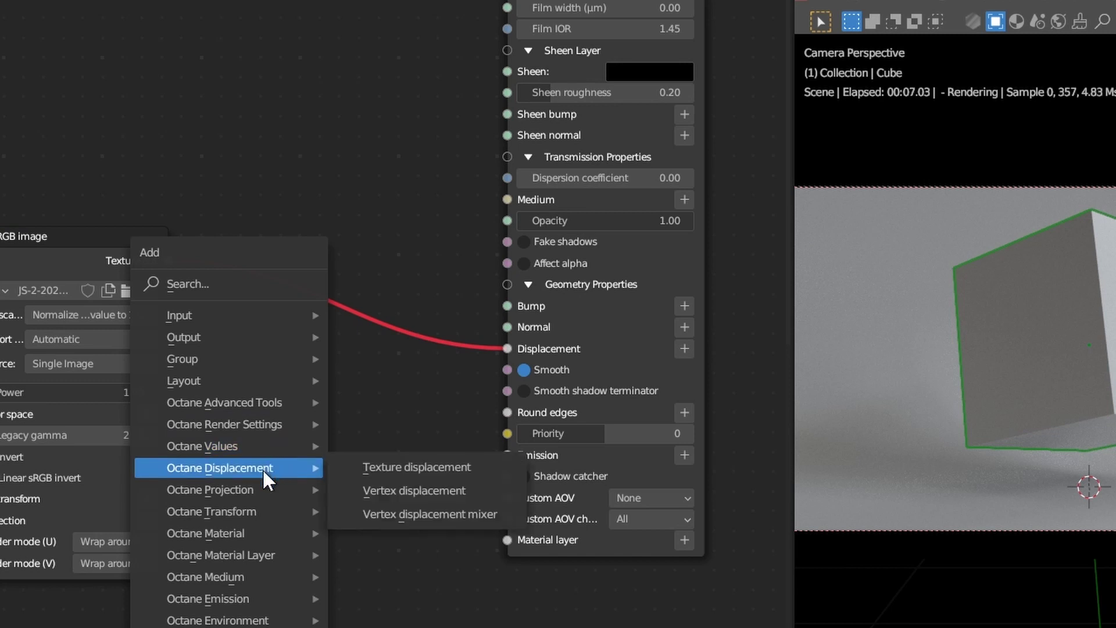
pyautogui.click(375, 467)
pyautogui.click(251, 288)
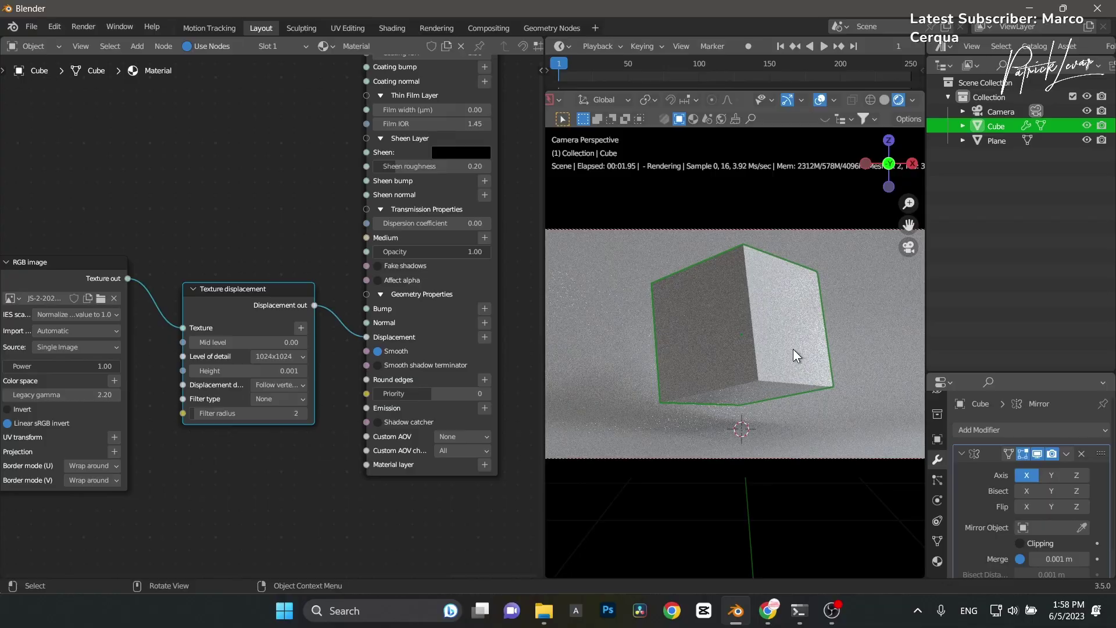
pyautogui.scroll(8, 796, 354)
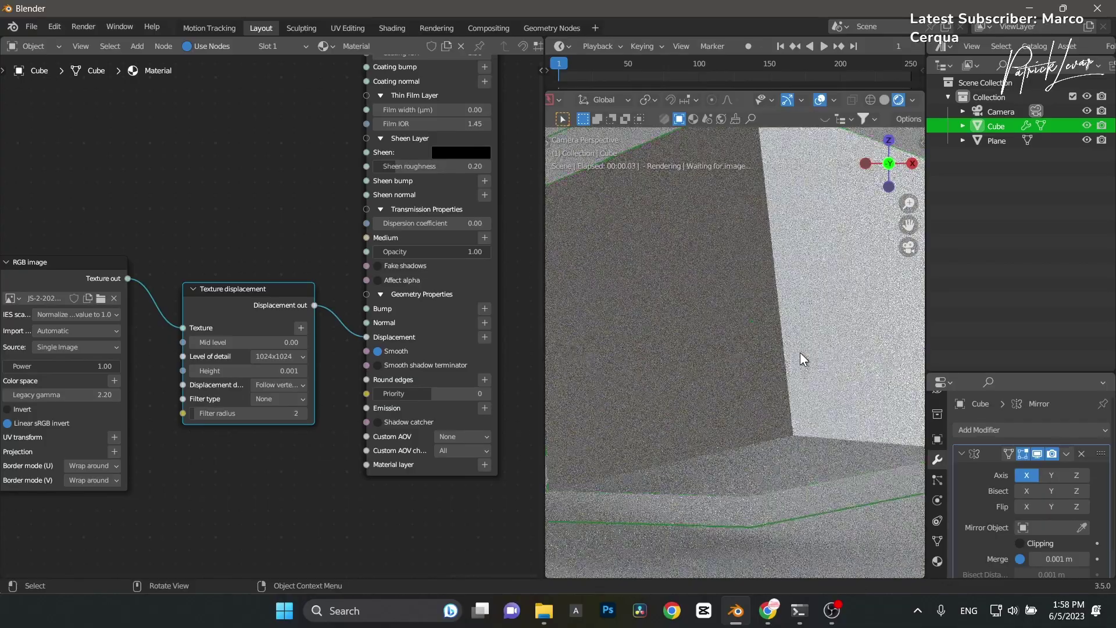
pyautogui.scroll(-8, 822, 364)
pyautogui.press('KP_Decimal')
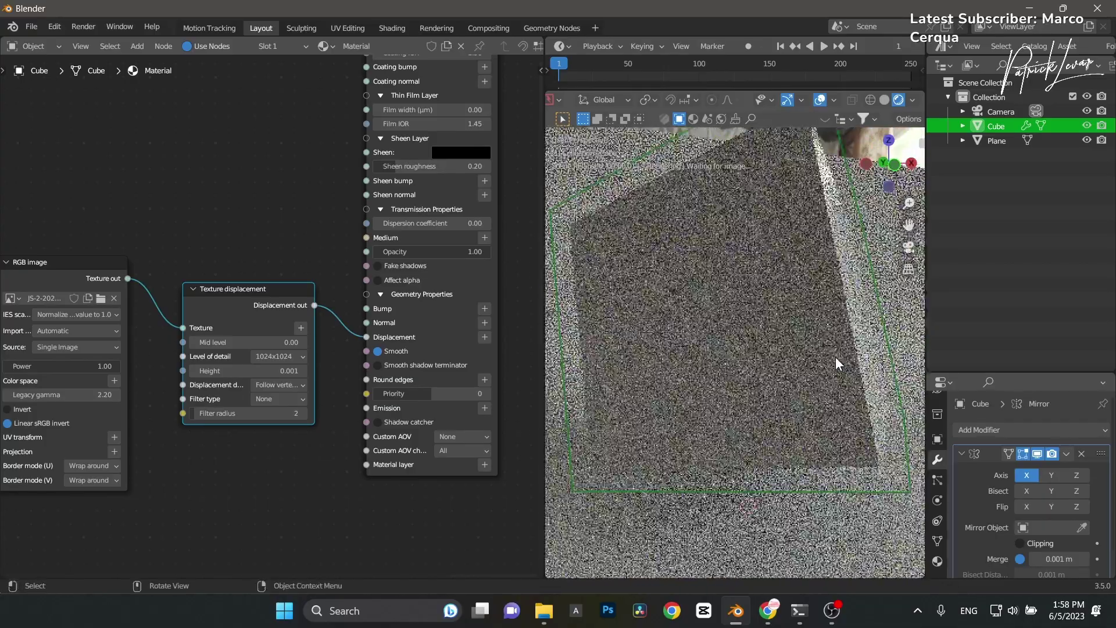
# Step: Set the Texture displacement Height to 0.2
pyautogui.moveTo(735, 377); pyautogui.dragTo(755, 359, button='middle')
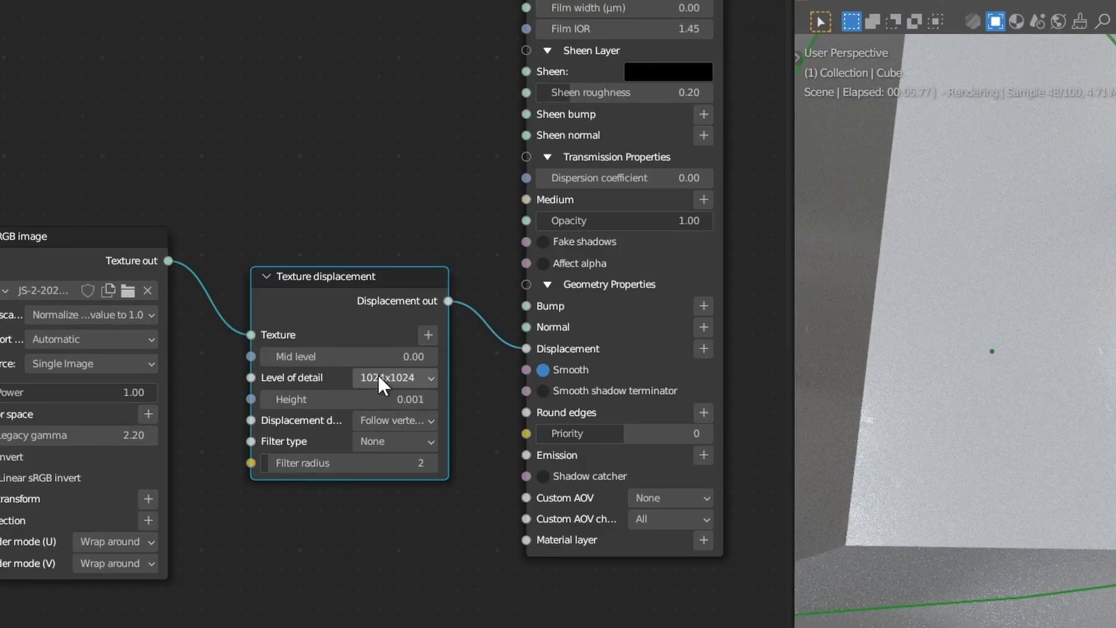
pyautogui.click(387, 399)
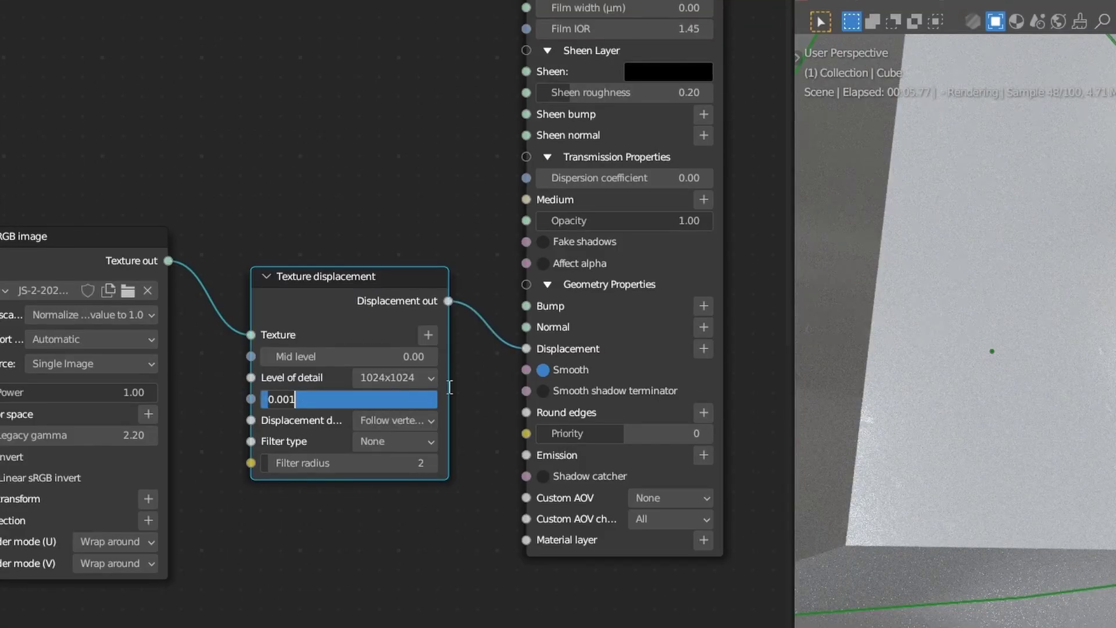
pyautogui.press('BackSpace')
pyautogui.write('0.2')
pyautogui.press('Return')
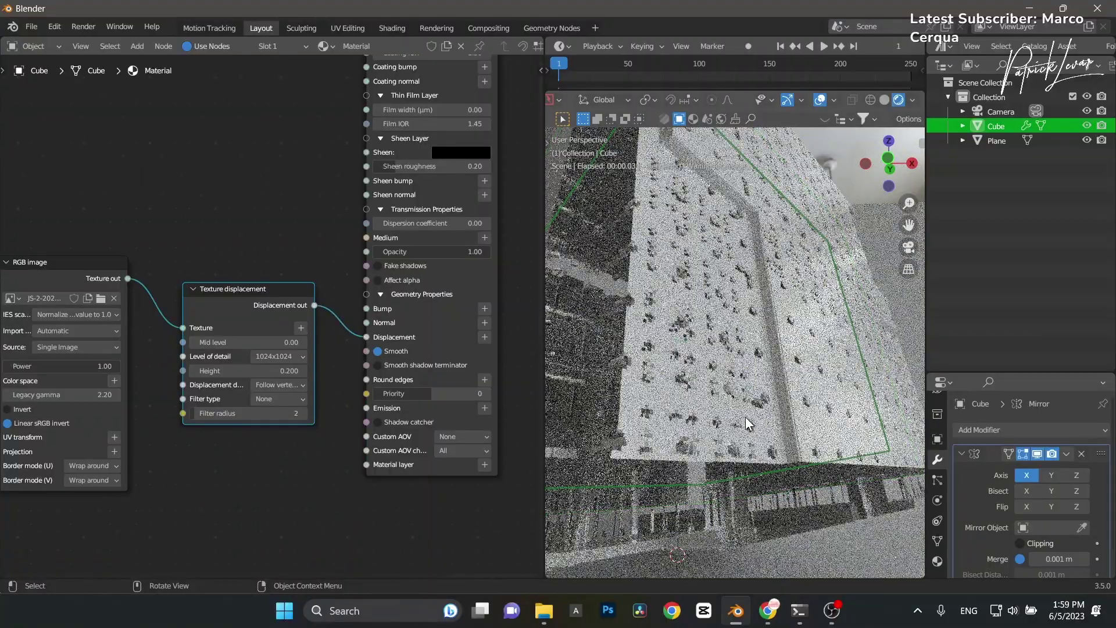
# Step: Check the camera's rendered view and drag the displacement Mid level to 0.76
pyautogui.press('KP_0')
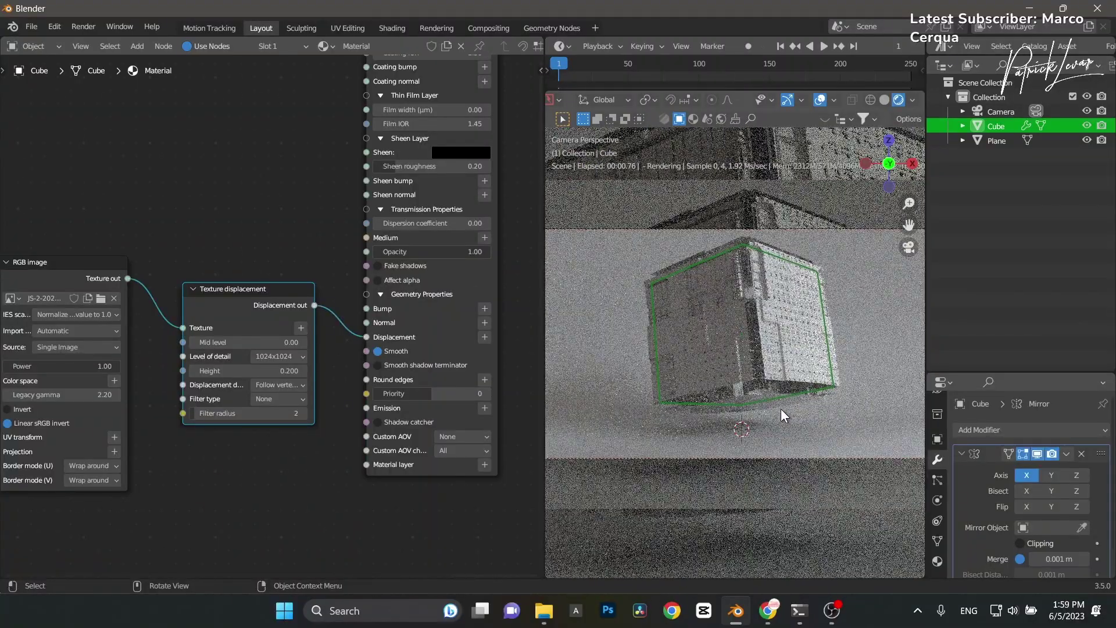
pyautogui.click(883, 98)
pyautogui.click(899, 99)
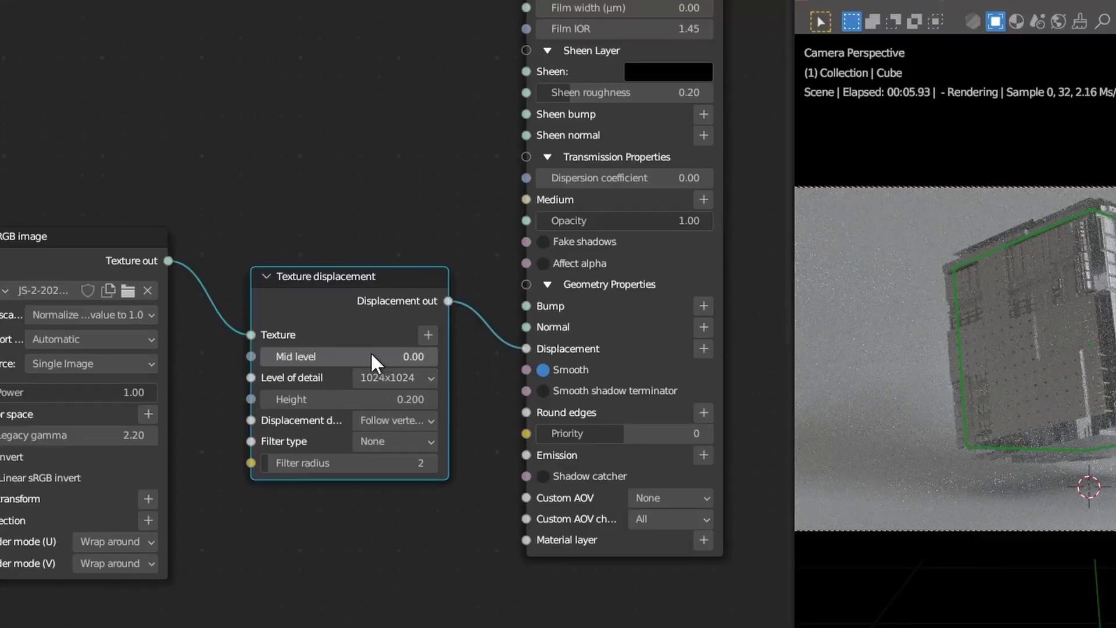
pyautogui.moveTo(264, 345); pyautogui.dragTo(304, 342)
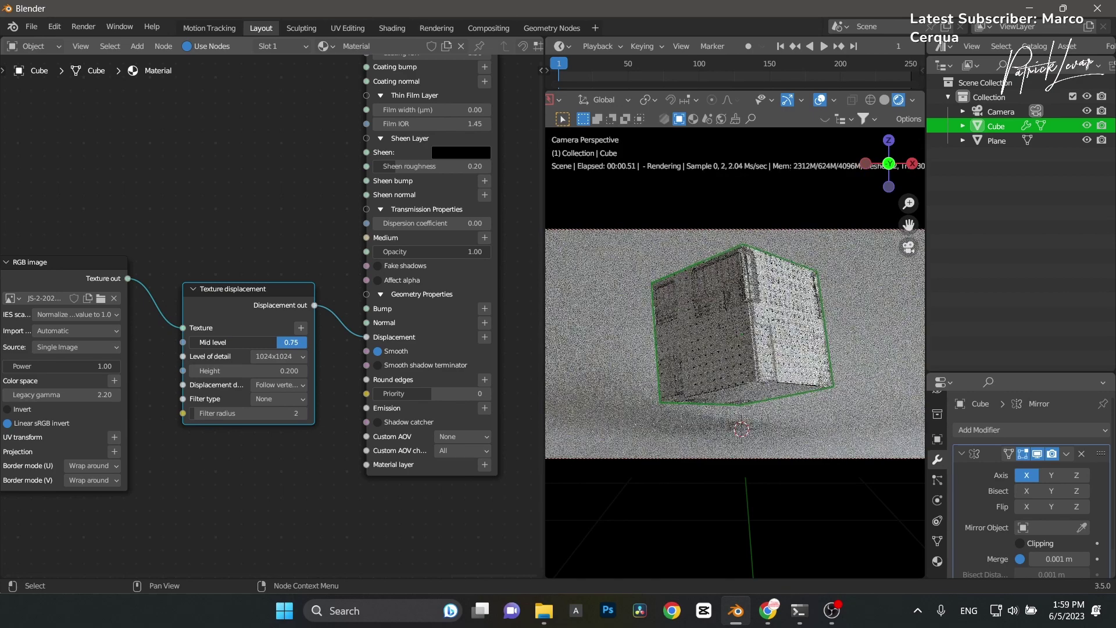
pyautogui.moveTo(280, 347); pyautogui.dragTo(280, 347)
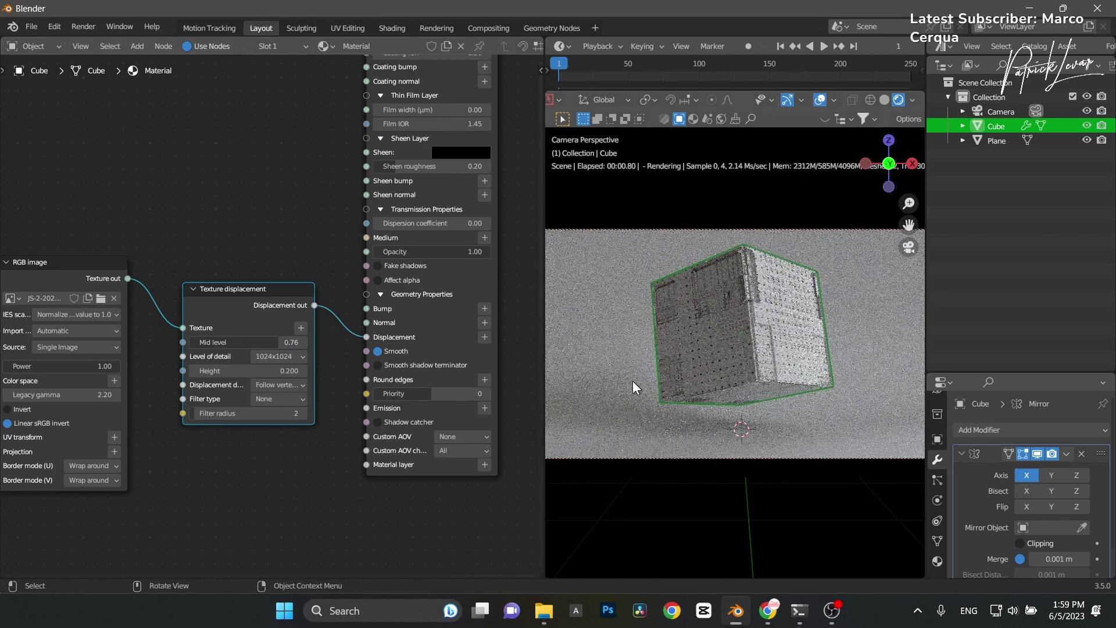
pyautogui.moveTo(821, 397); pyautogui.dragTo(804, 402, button='middle')
pyautogui.scroll(6, 802, 404)
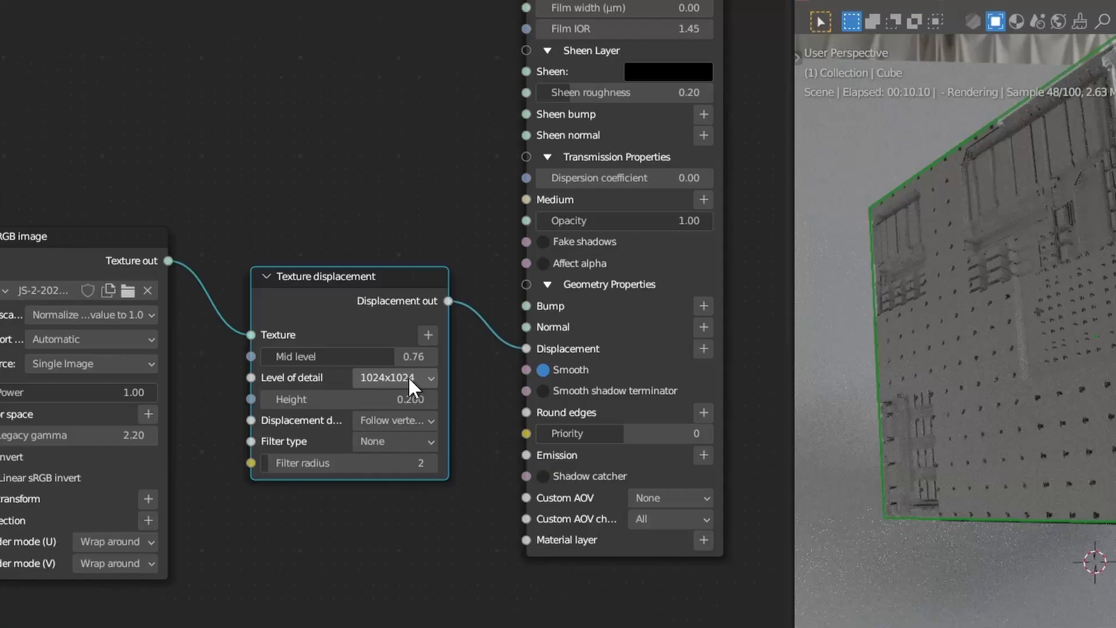
pyautogui.click(288, 355)
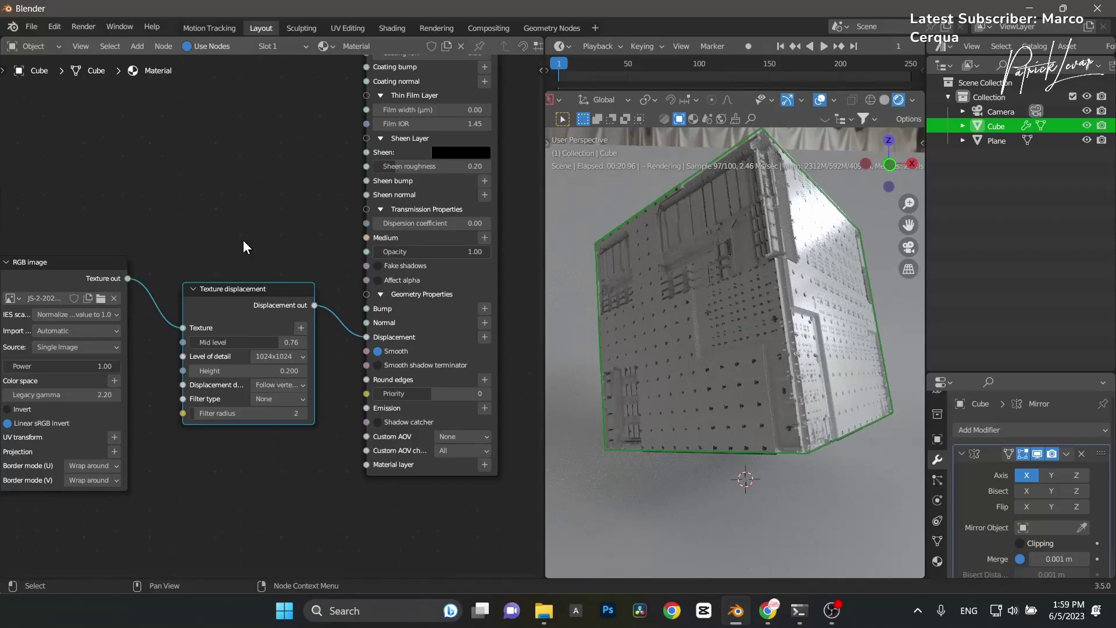
pyautogui.click(342, 203)
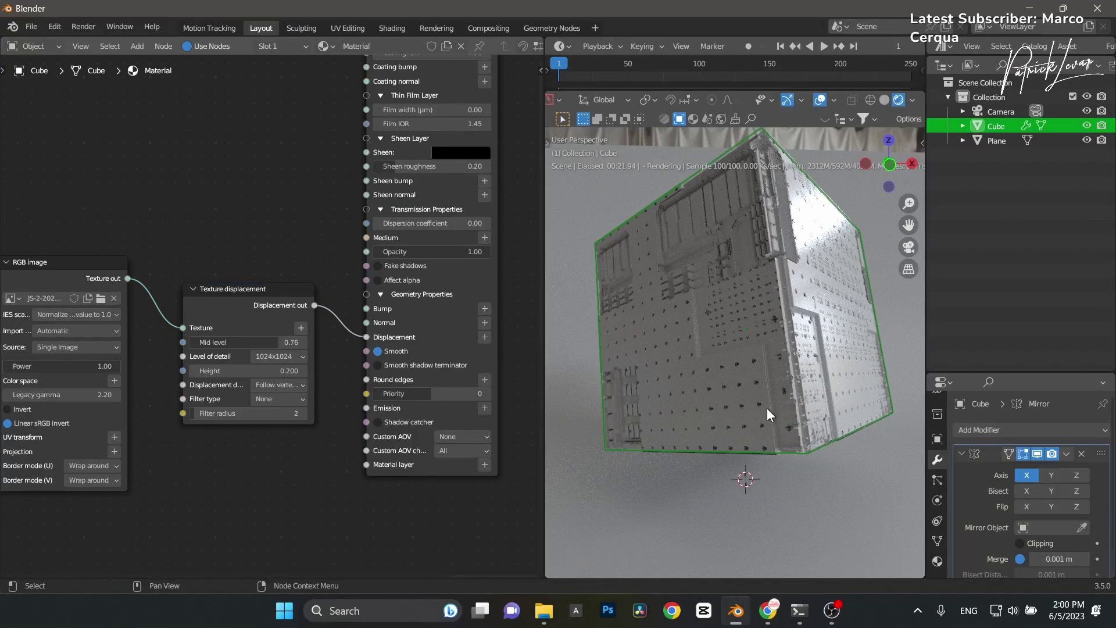
pyautogui.moveTo(160, 259); pyautogui.dragTo(171, 267, button='middle')
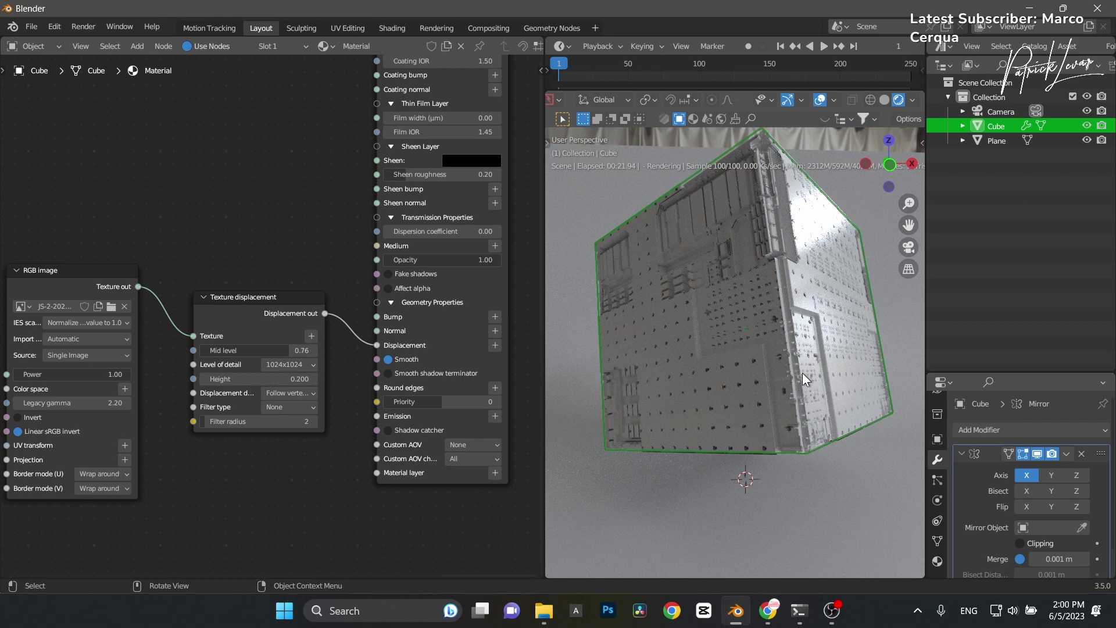
pyautogui.moveTo(233, 249); pyautogui.dragTo(335, 250, button='middle')
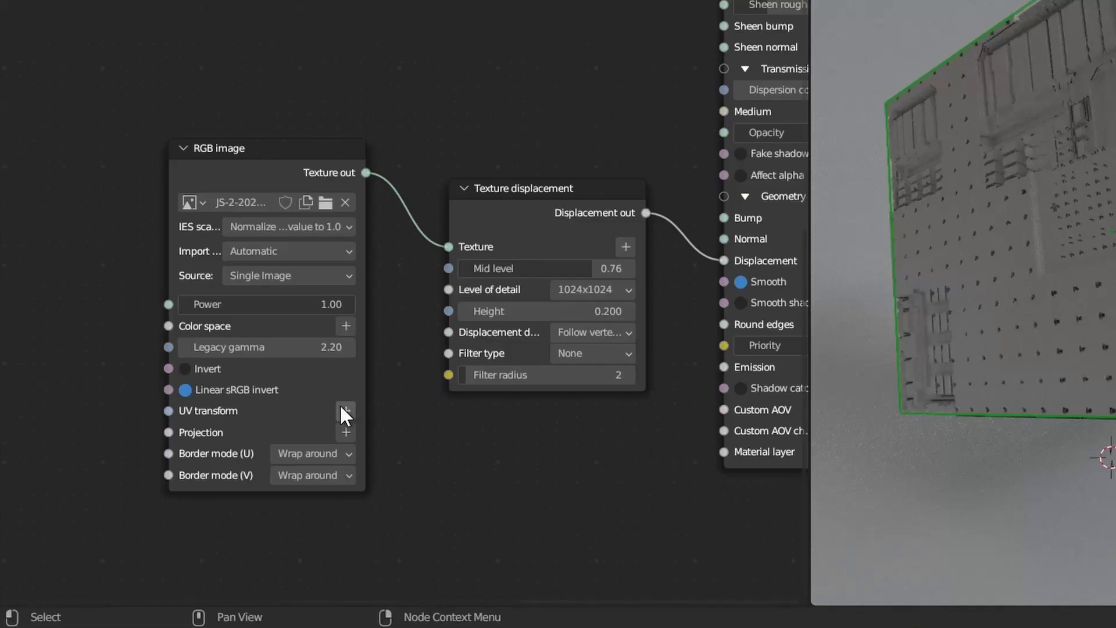
# Step: Add a 3D Transformation node to the image's UV transform with Scale 0.2 on all axes
pyautogui.click(235, 448)
pyautogui.moveTo(135, 257); pyautogui.dragTo(343, 128, button='middle')
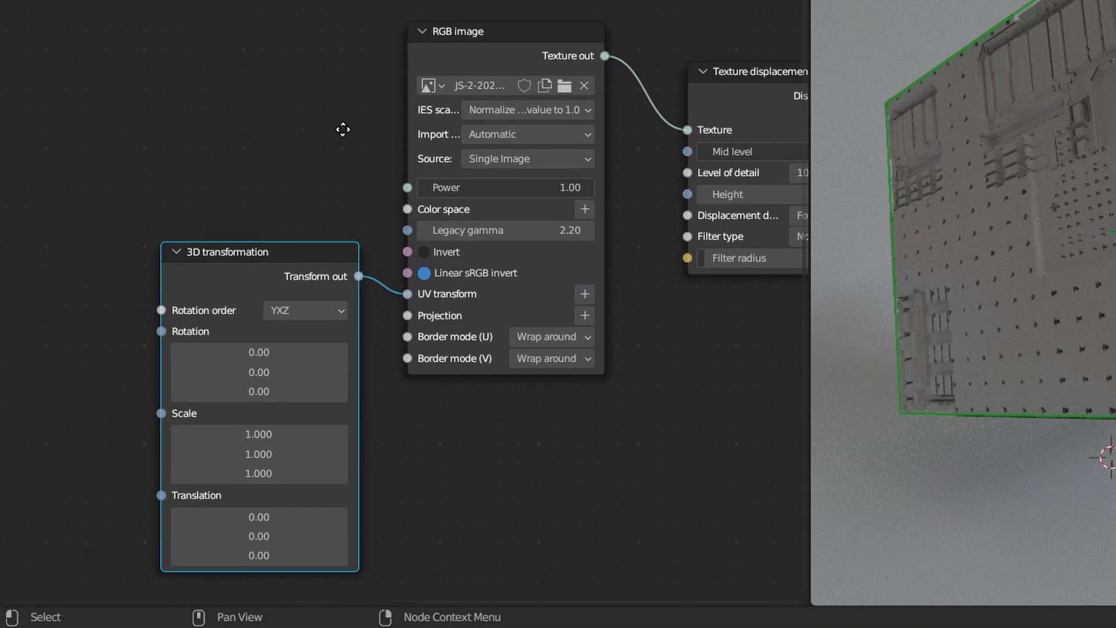
pyautogui.moveTo(290, 434); pyautogui.dragTo(291, 472)
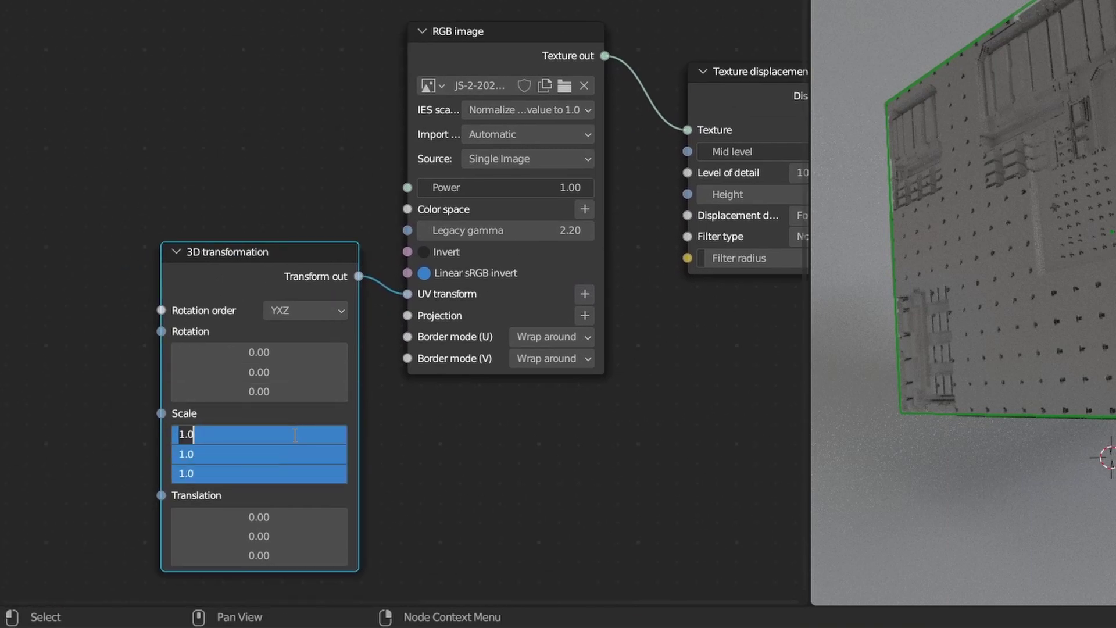
pyautogui.write('0.2')
pyautogui.press('Return')
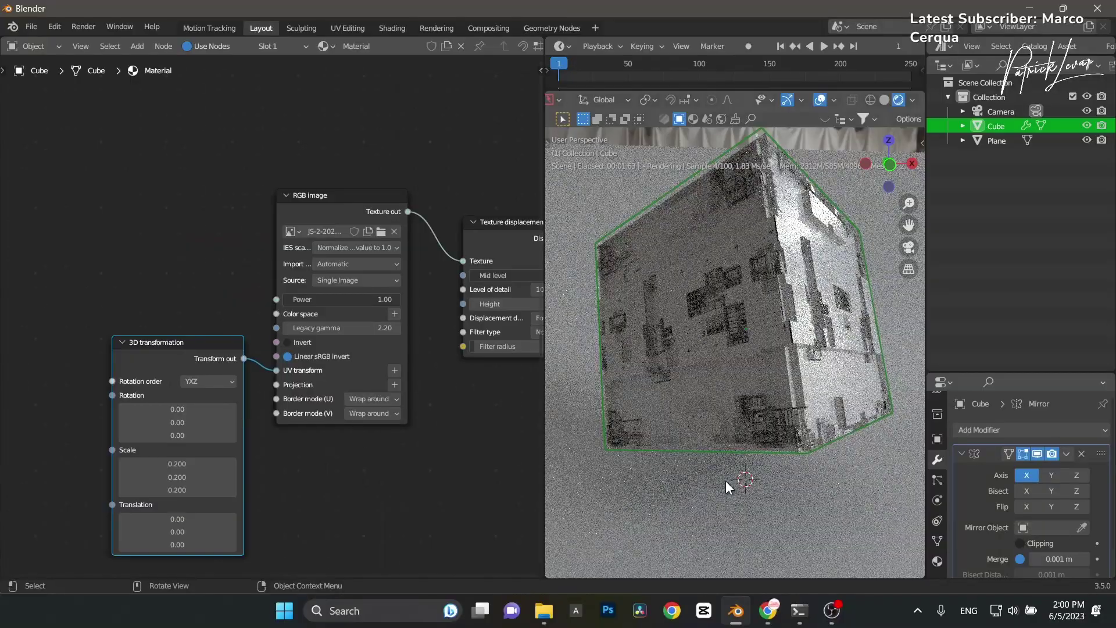
# Step: Compare a Scale of 3 on all axes, then return it to 0.2
pyautogui.moveTo(793, 431); pyautogui.dragTo(716, 443, button='middle')
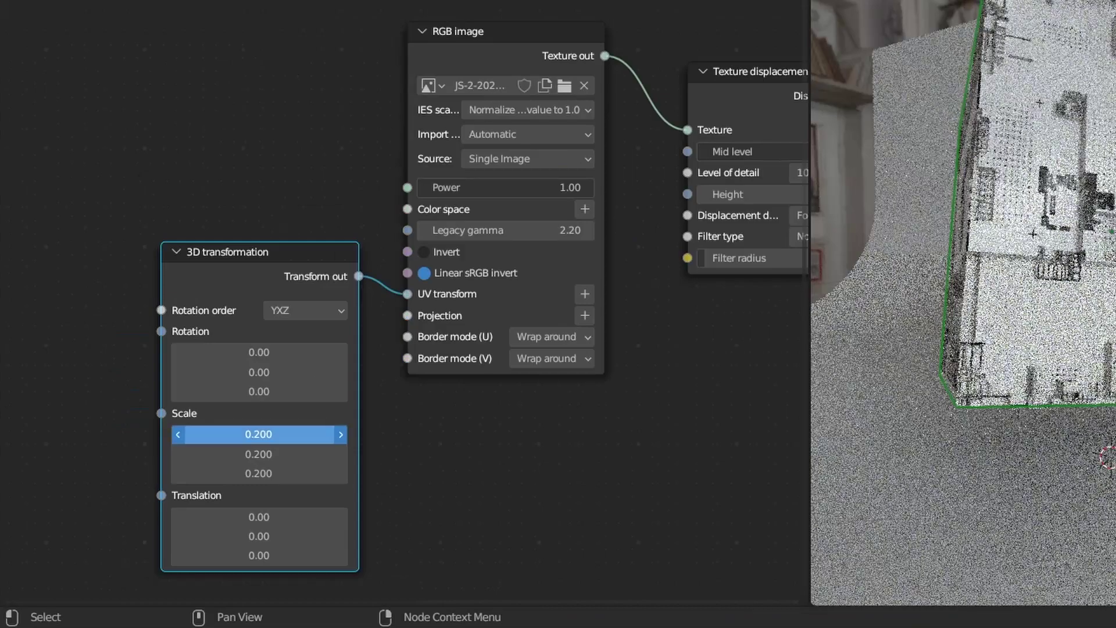
pyautogui.moveTo(258, 434); pyautogui.dragTo(259, 473)
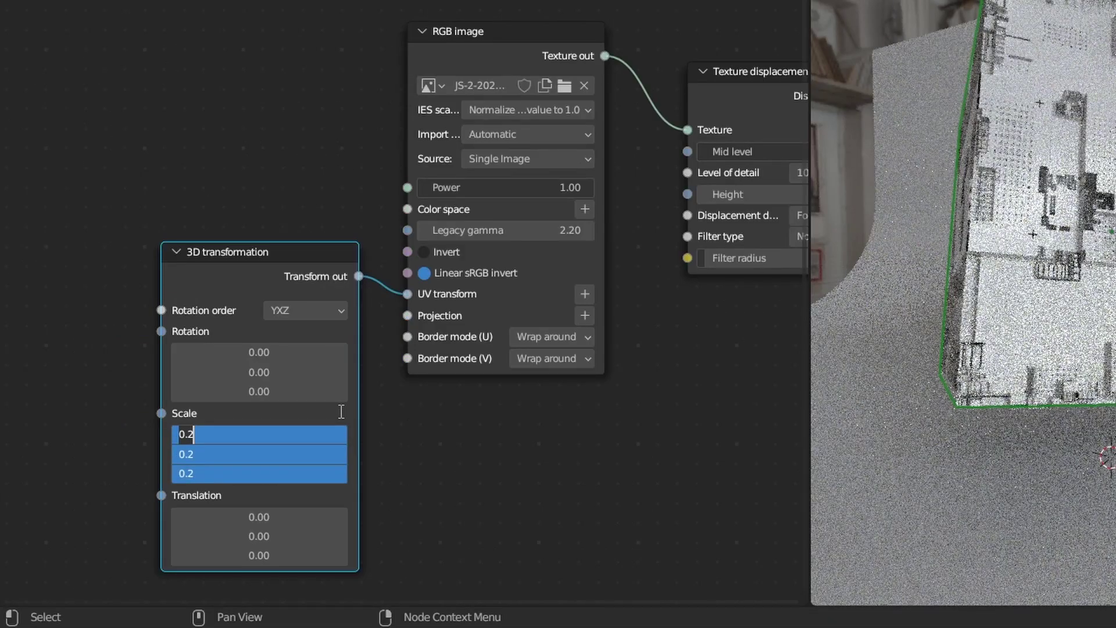
pyautogui.write('3')
pyautogui.press('Return')
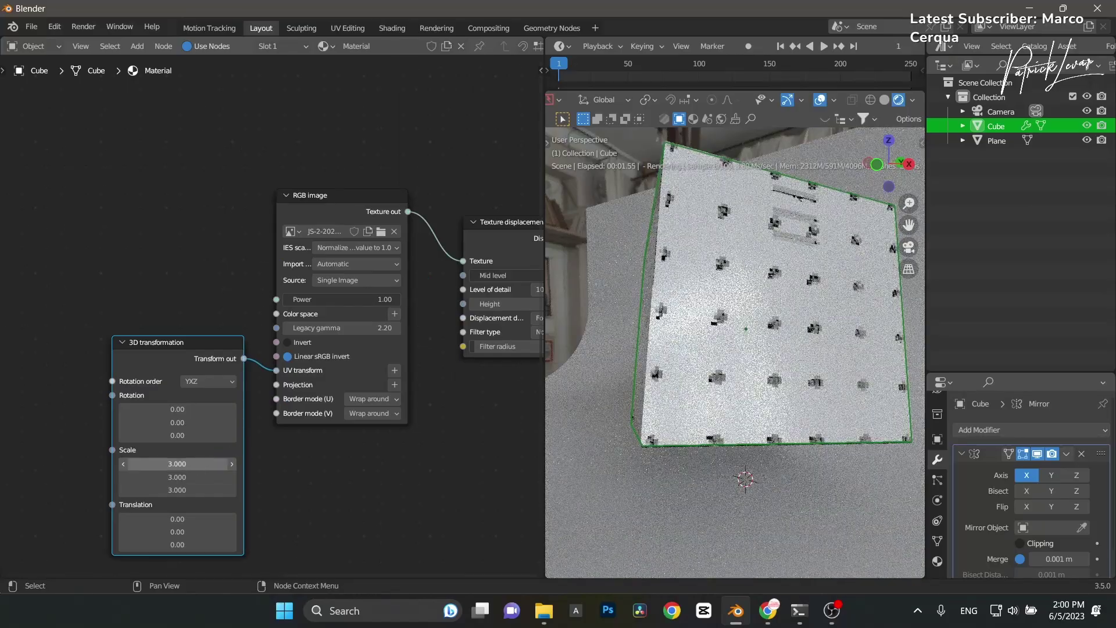
pyautogui.moveTo(192, 464); pyautogui.dragTo(195, 490)
pyautogui.write('0.2')
pyautogui.press('Return')
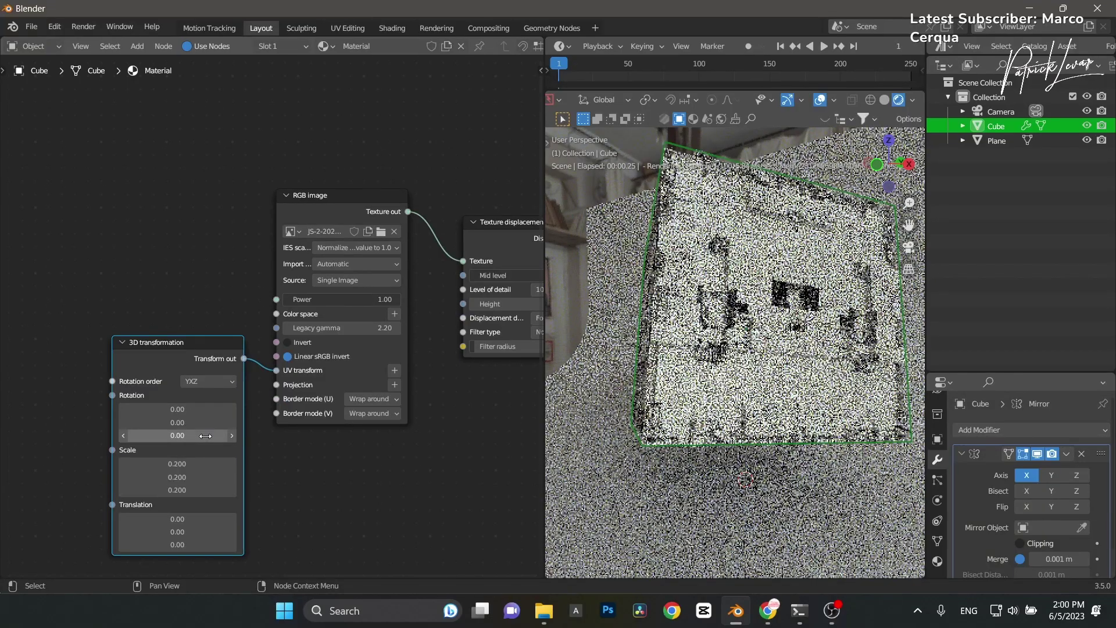
pyautogui.moveTo(802, 368); pyautogui.dragTo(709, 384, button='middle')
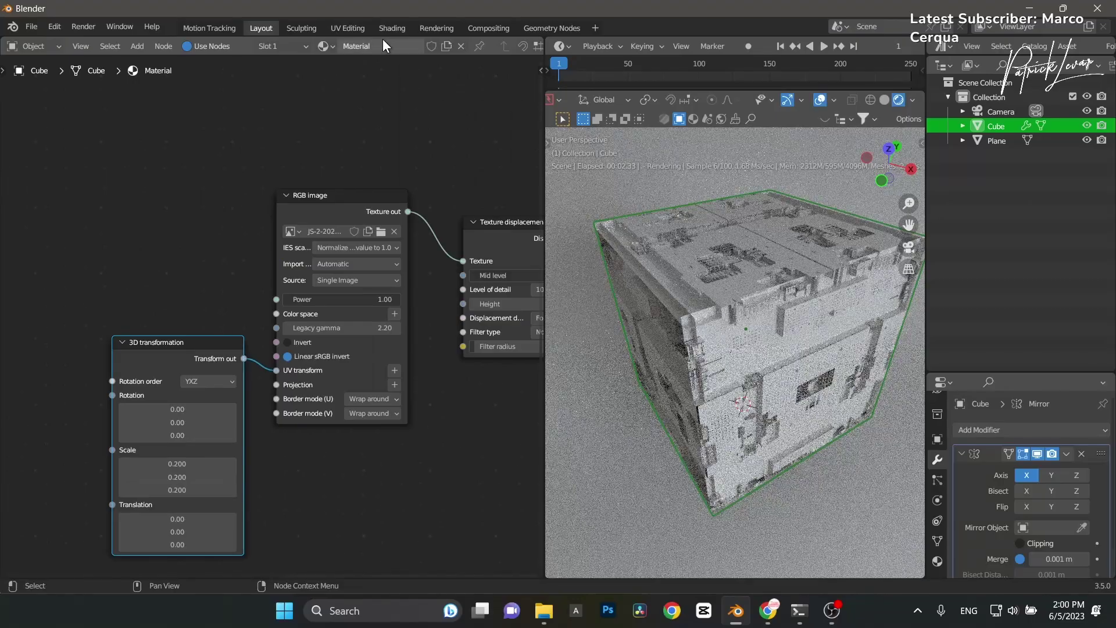
# Step: Switch to the Shading workspace with the lower-left area turned into a UV Editor
pyautogui.click(385, 31)
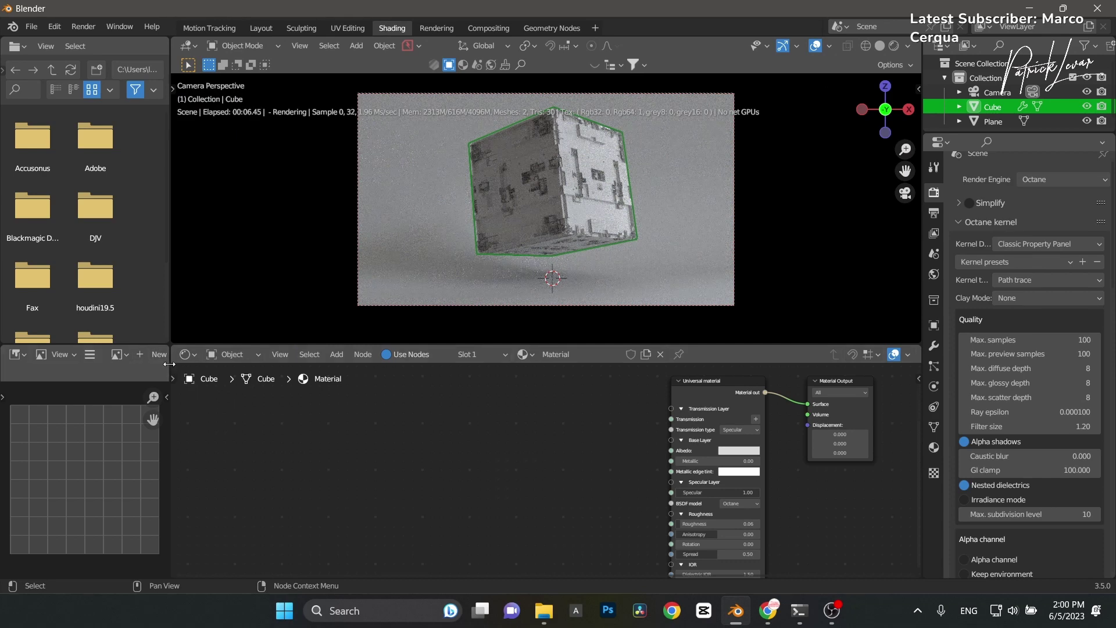
pyautogui.moveTo(169, 364); pyautogui.dragTo(340, 364)
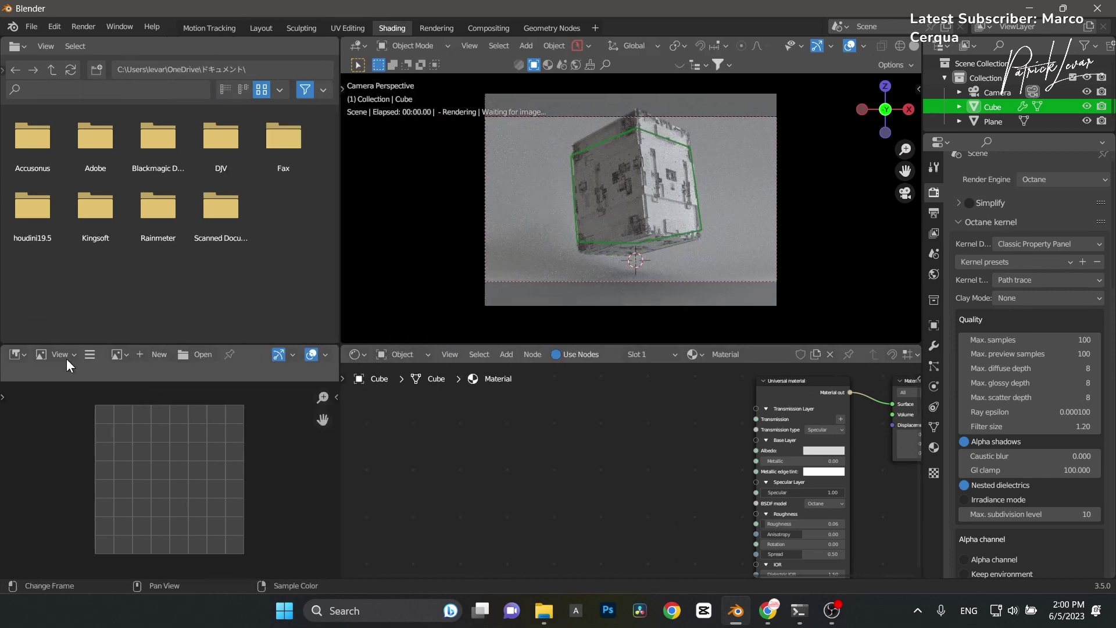
pyautogui.click(17, 354)
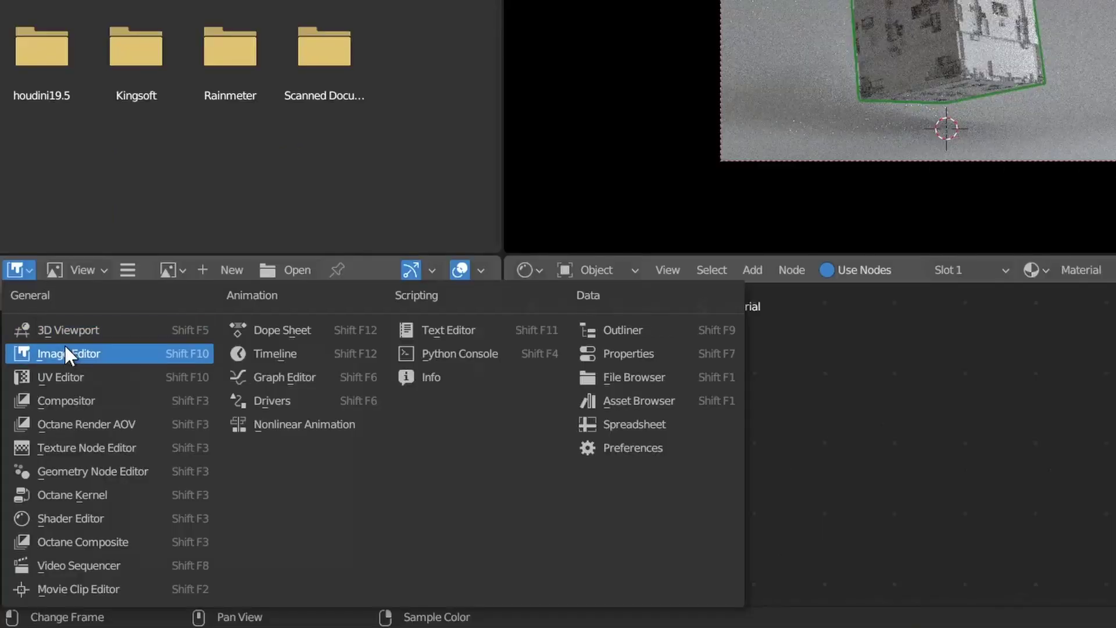
pyautogui.click(70, 377)
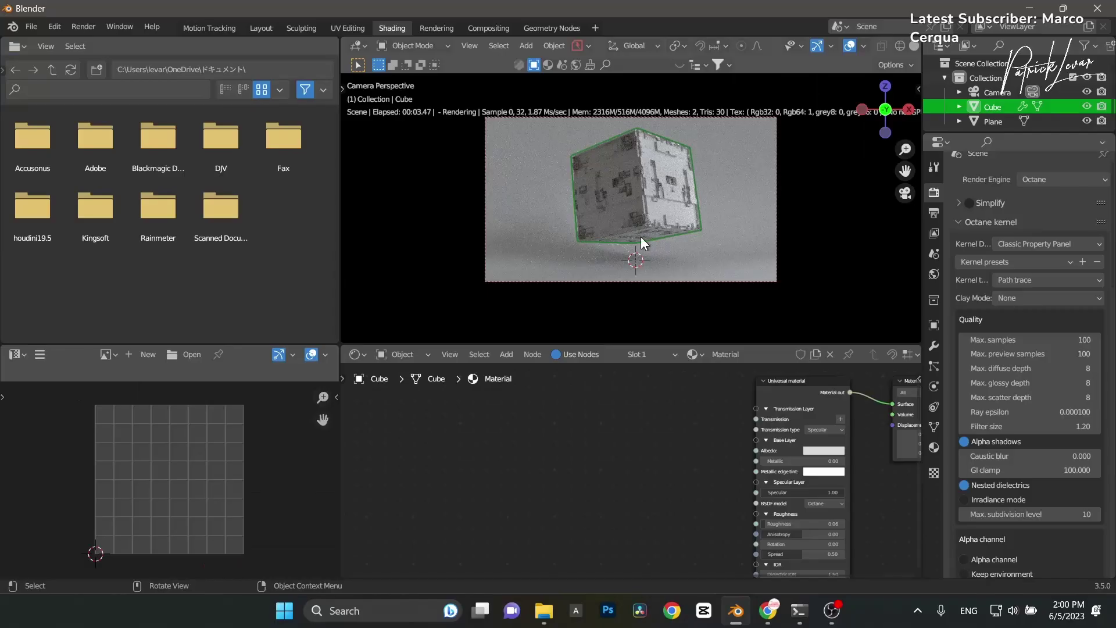
# Step: Frame the camera view and put the cube into Edit Mode
pyautogui.press('Home')
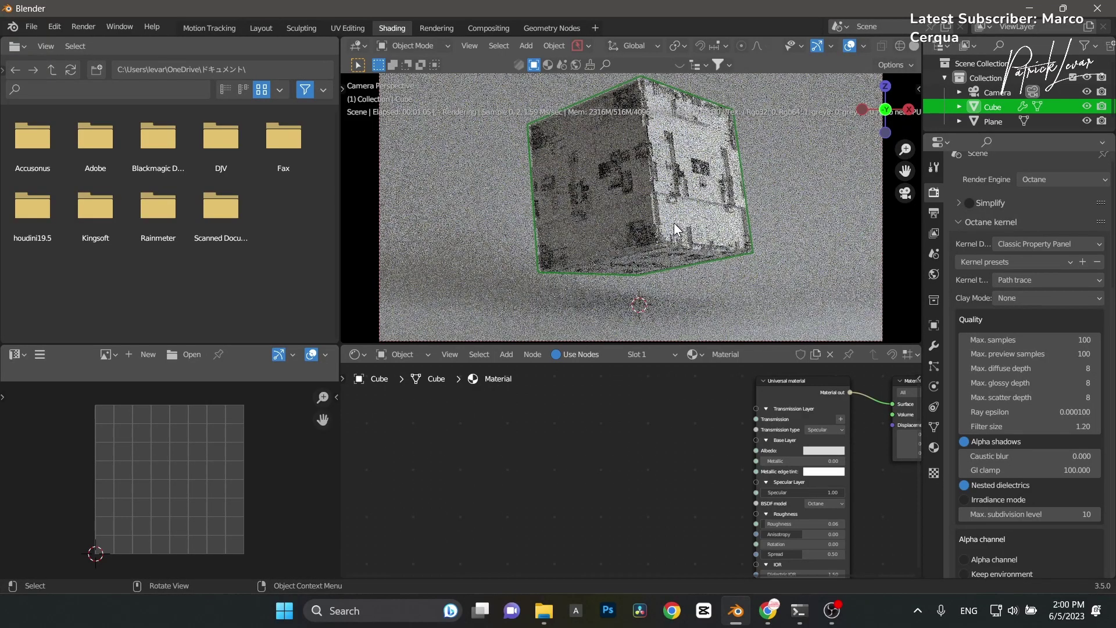
pyautogui.scroll(2, 674, 223)
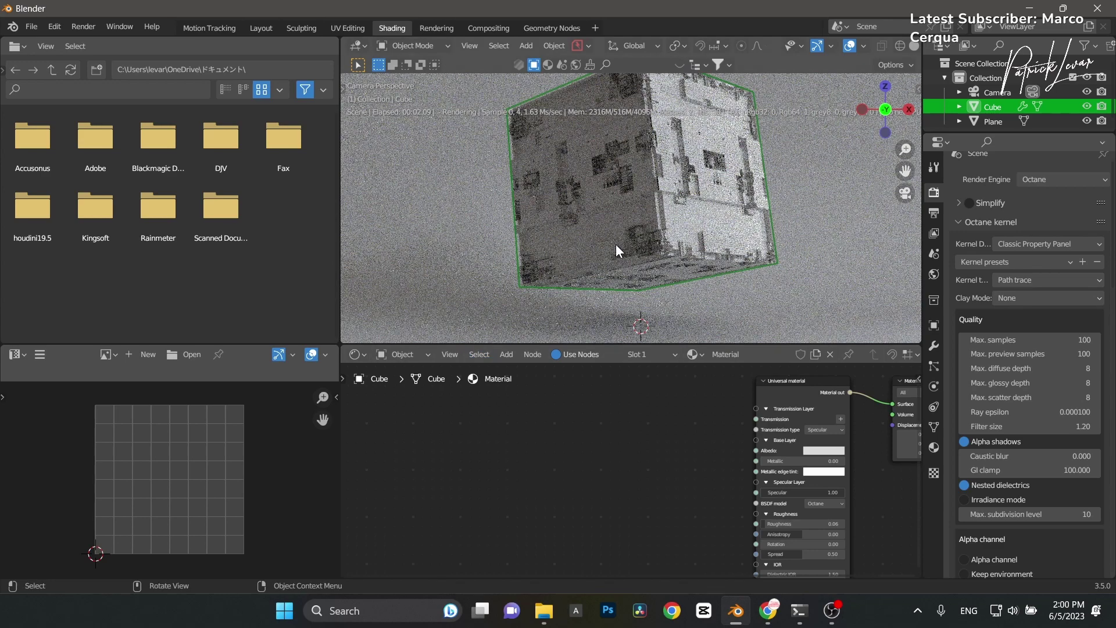
pyautogui.press('Tab')
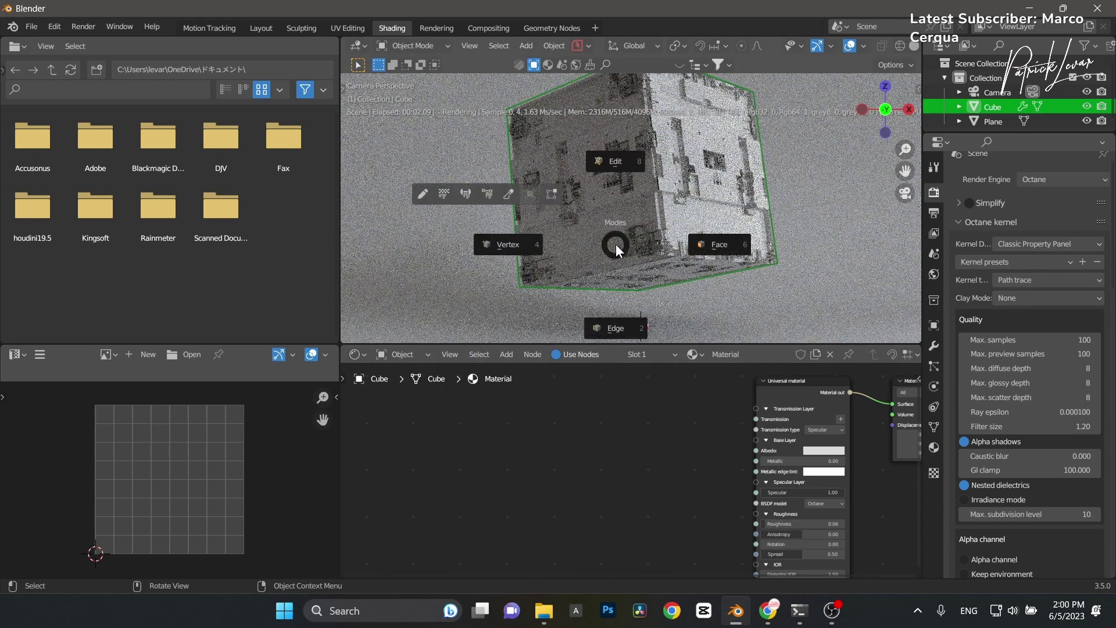
pyautogui.click(613, 170)
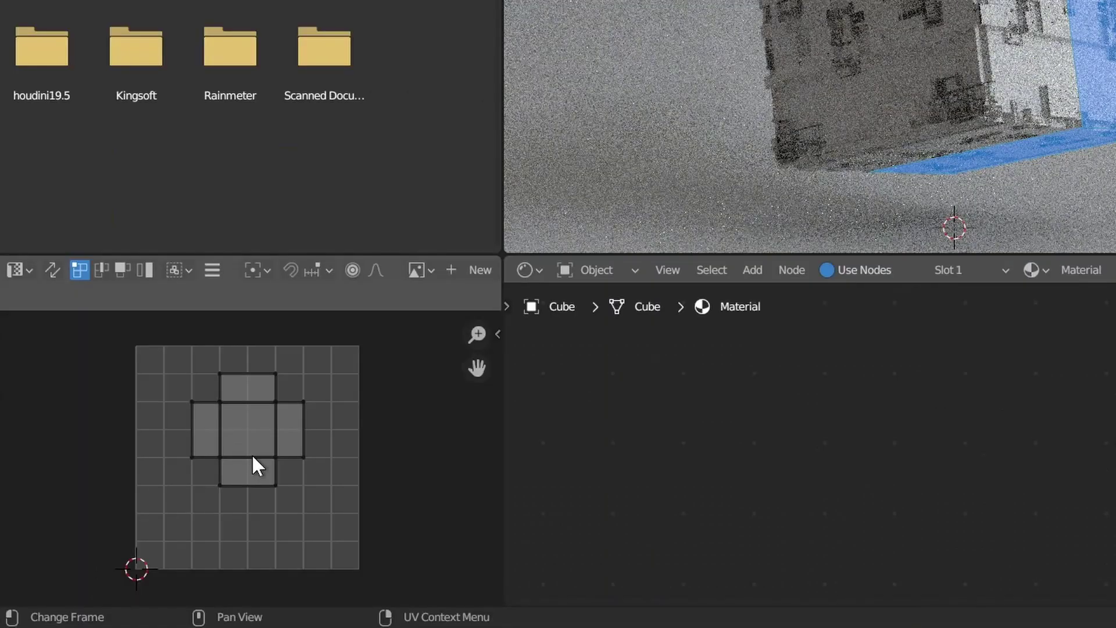
# Step: Scale all of the cube's UVs down to about 0.58, then enlarge them again
pyautogui.press('a')
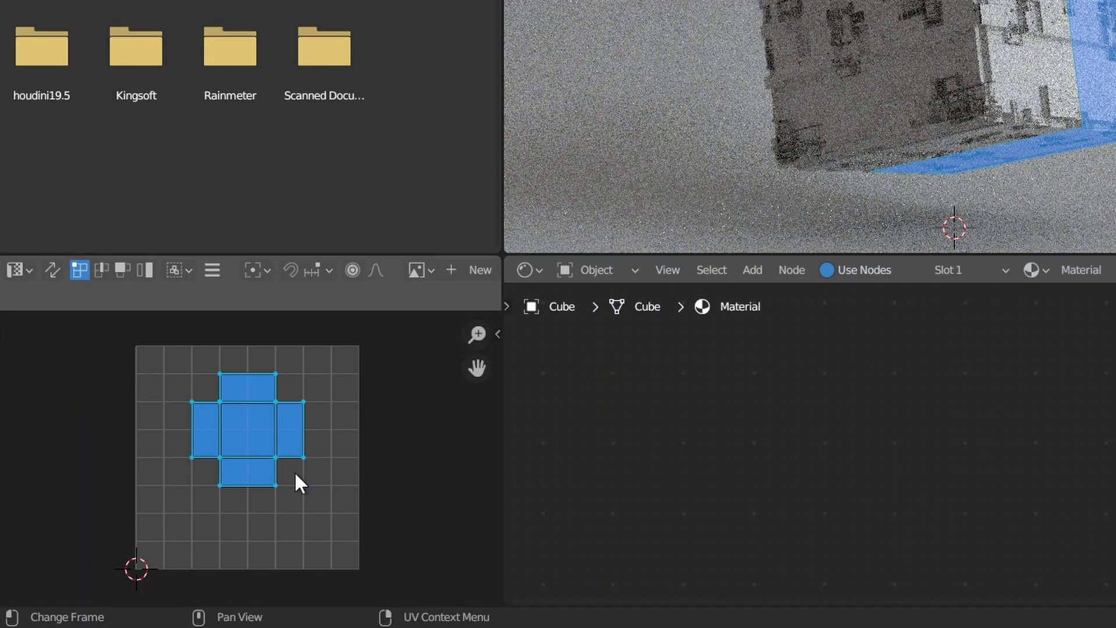
pyautogui.press('s')
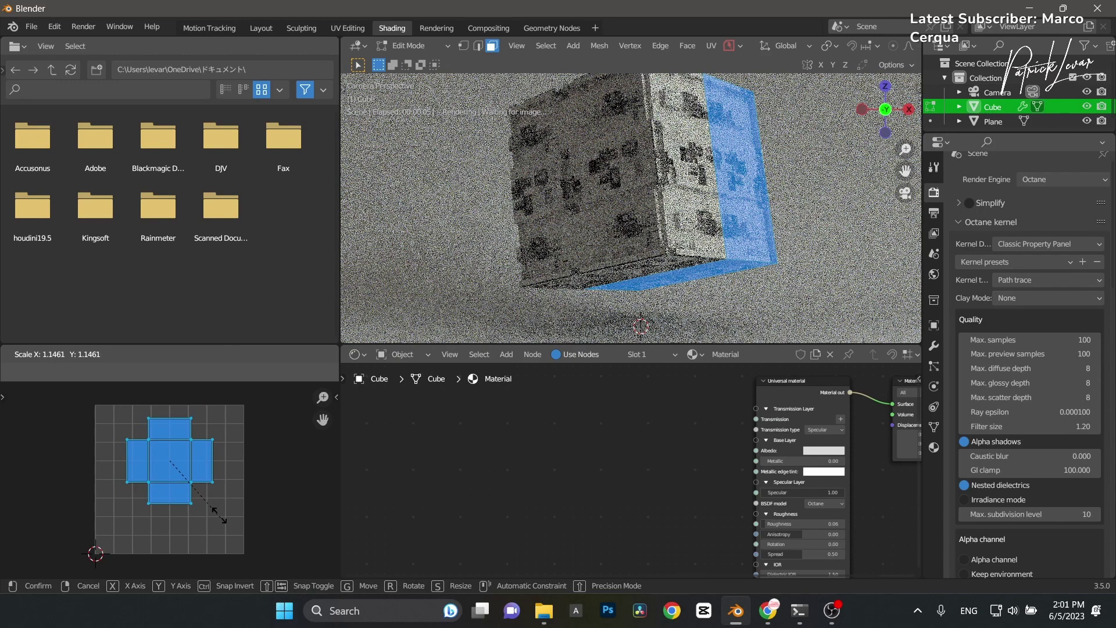
pyautogui.click(197, 488)
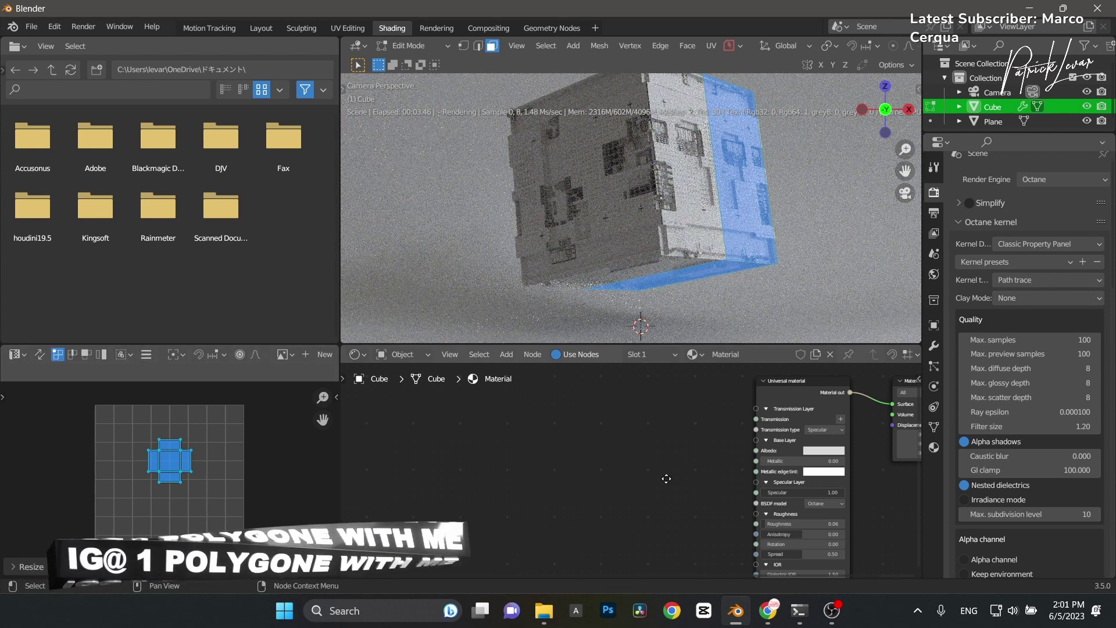
pyautogui.scroll(-5, 666, 478)
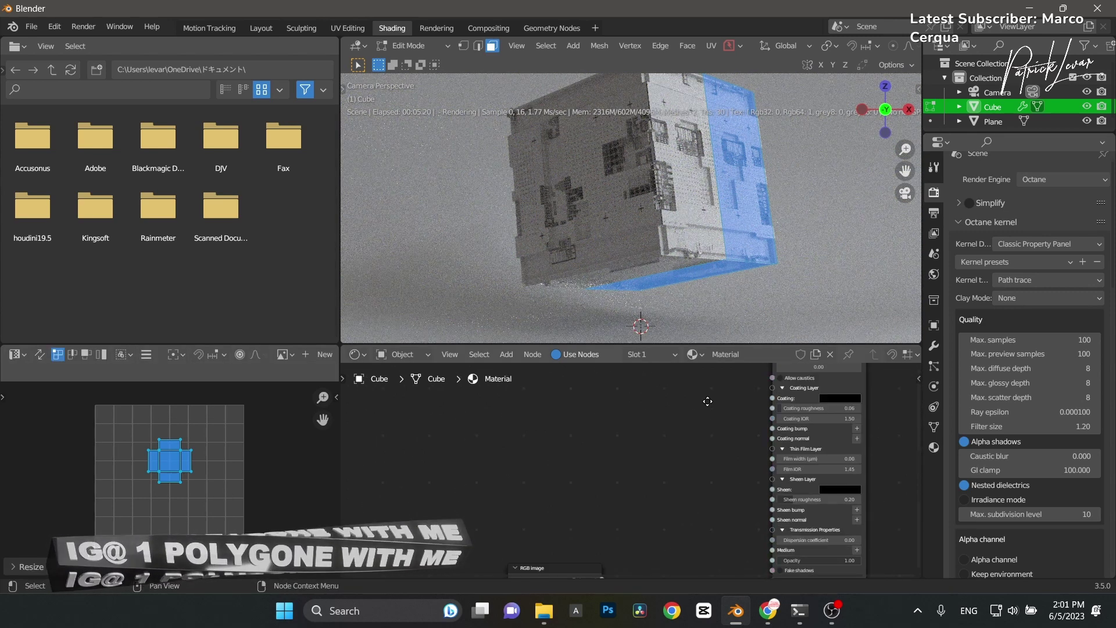
pyautogui.moveTo(708, 402); pyautogui.dragTo(731, 190, button='middle')
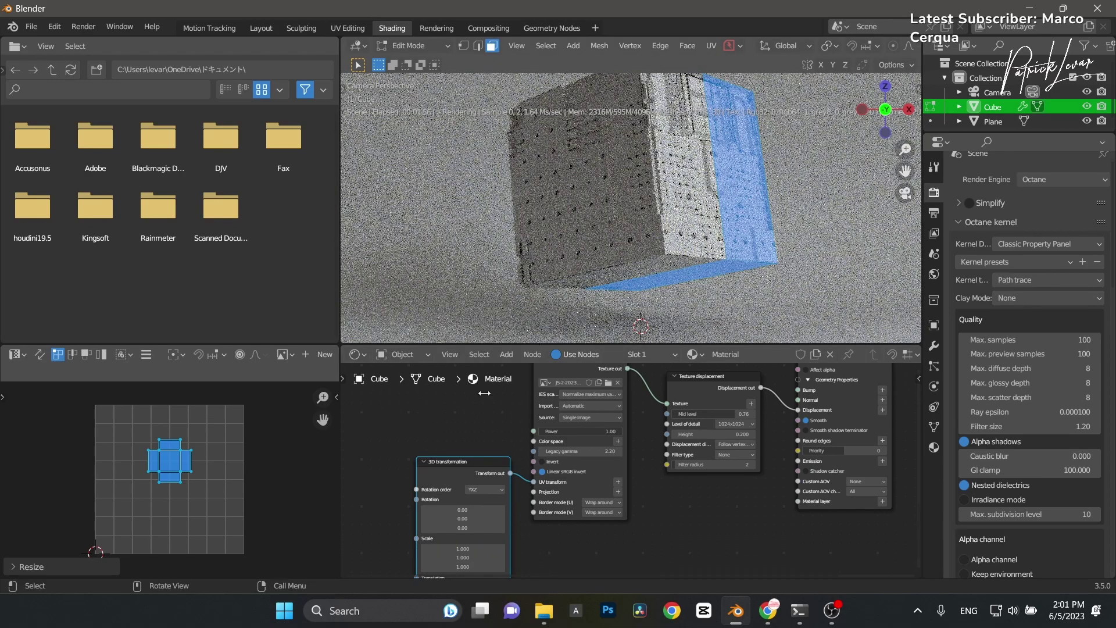
pyautogui.press('s')
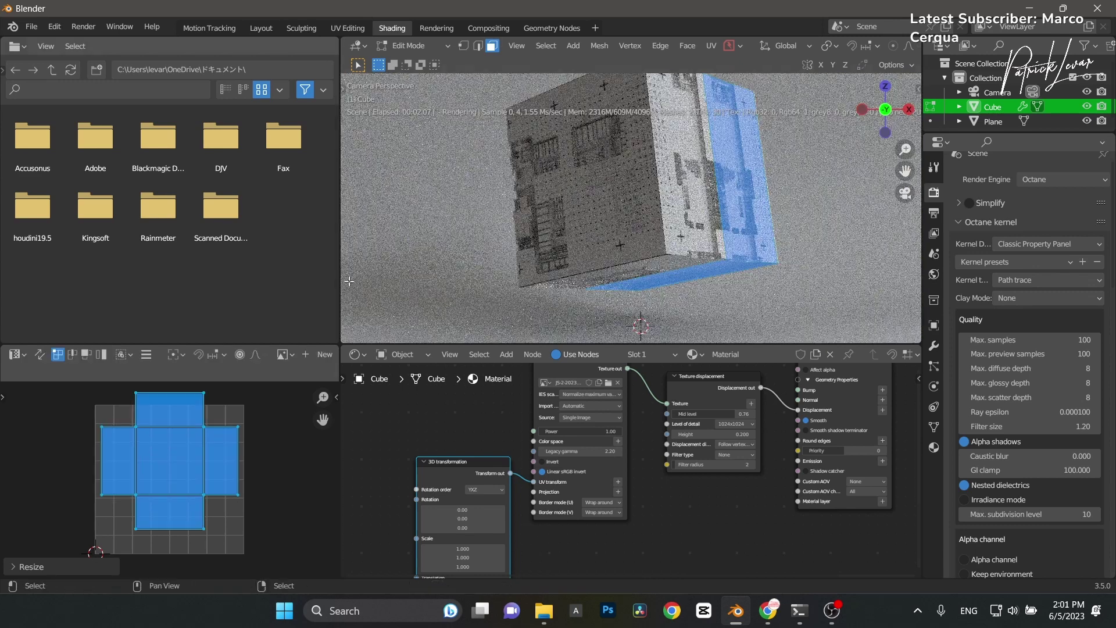
pyautogui.press('Return')
# Step: Return the cube to Object Mode and switch the image area to paint mode
pyautogui.hotkey('ctrl', 'Tab')
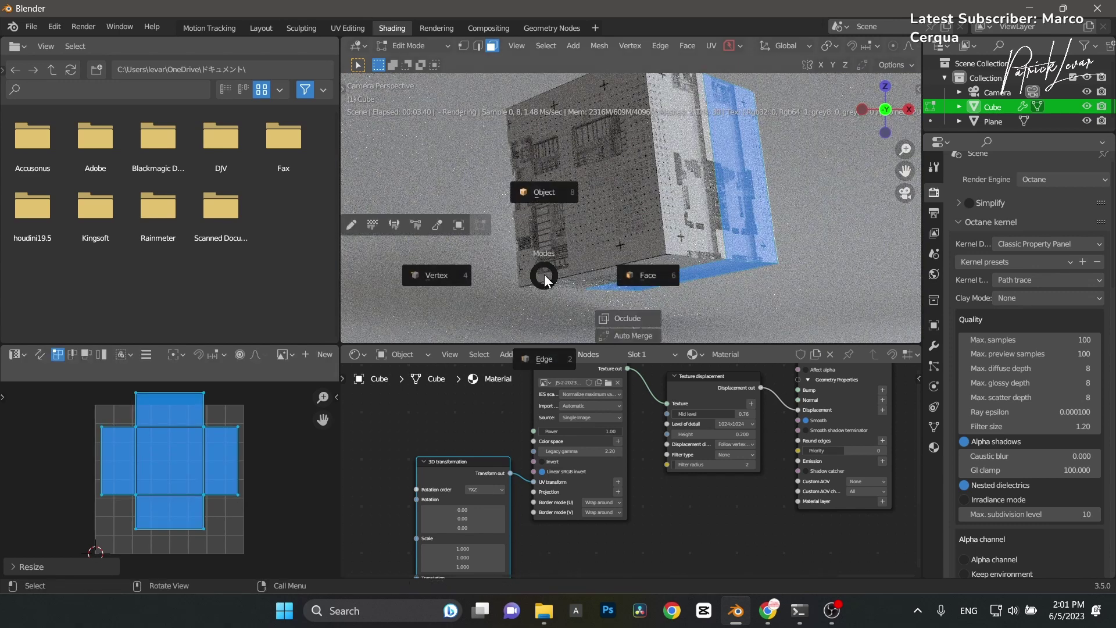
pyautogui.click(549, 193)
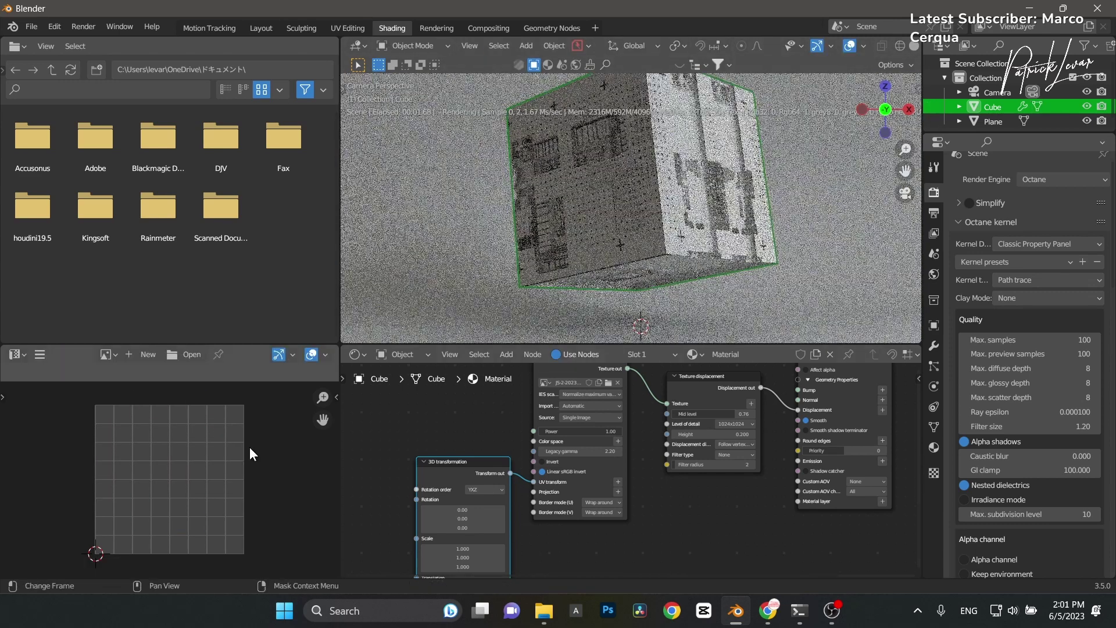
pyautogui.hotkey('ctrl', 'Tab')
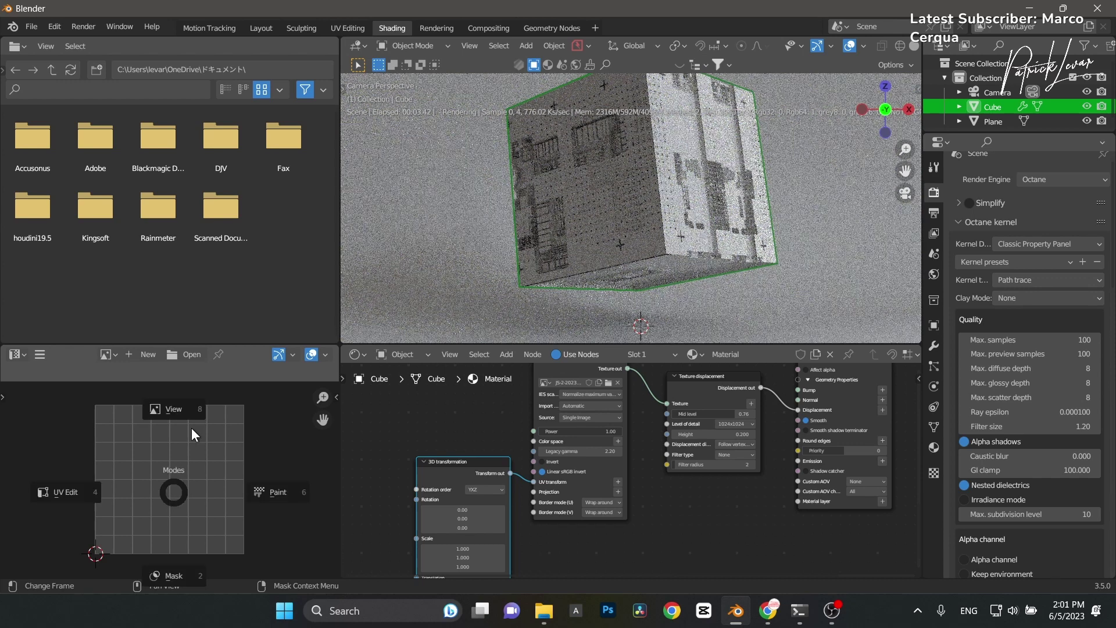
pyautogui.click(649, 550)
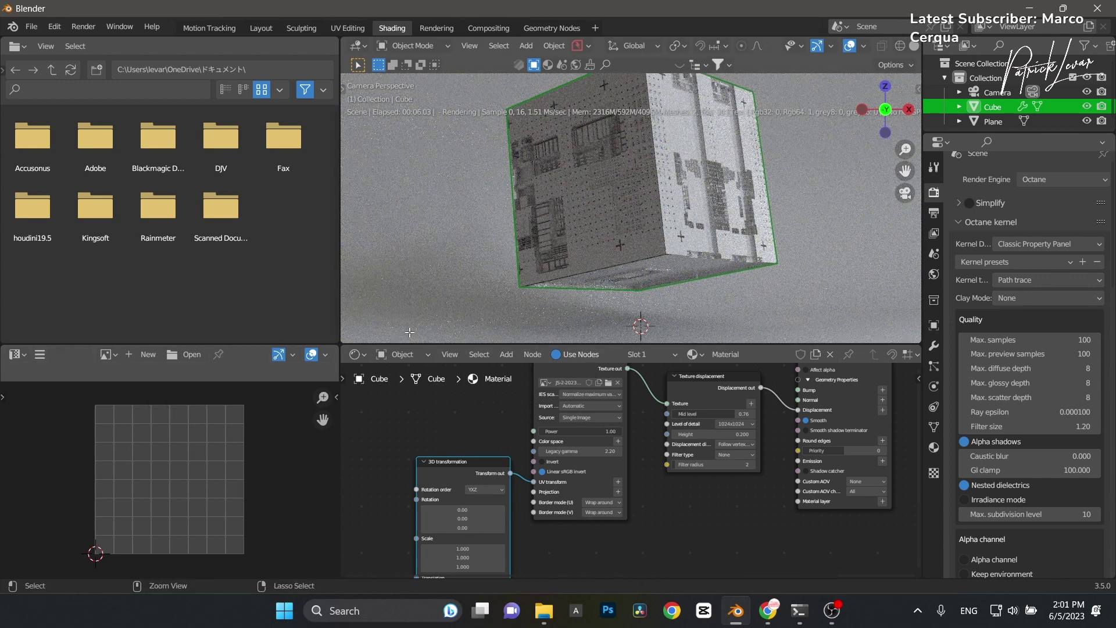
# Step: Reset the texture scale to 1.0, shrink the cube's UVs to 0.8323, and return to Object Mode
pyautogui.press('Tab')
pyautogui.press('BackSpace')
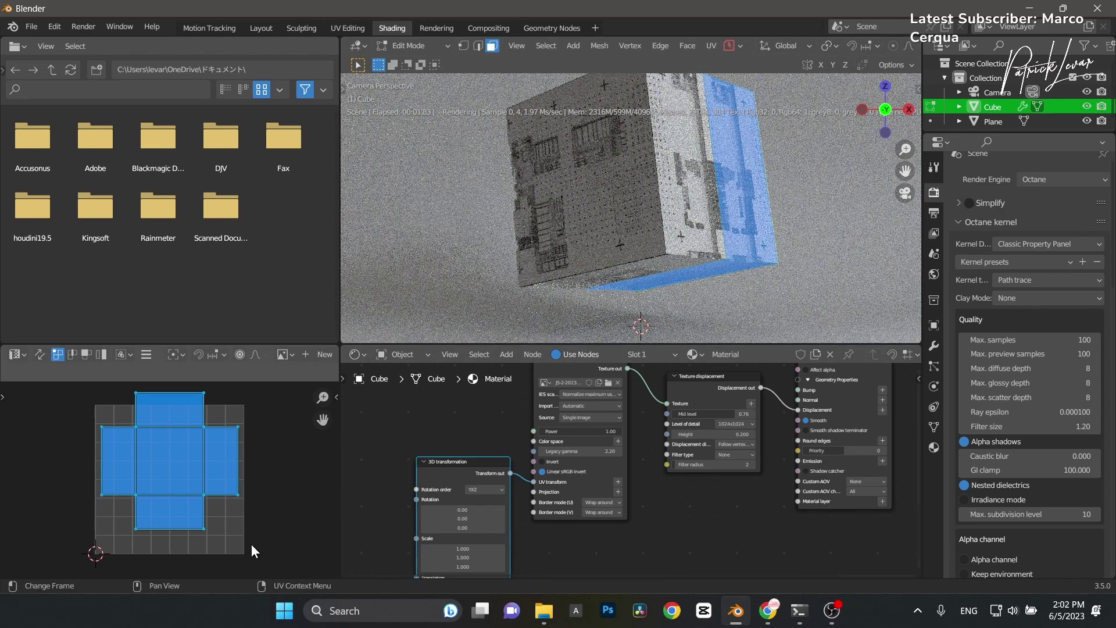
pyautogui.press('s')
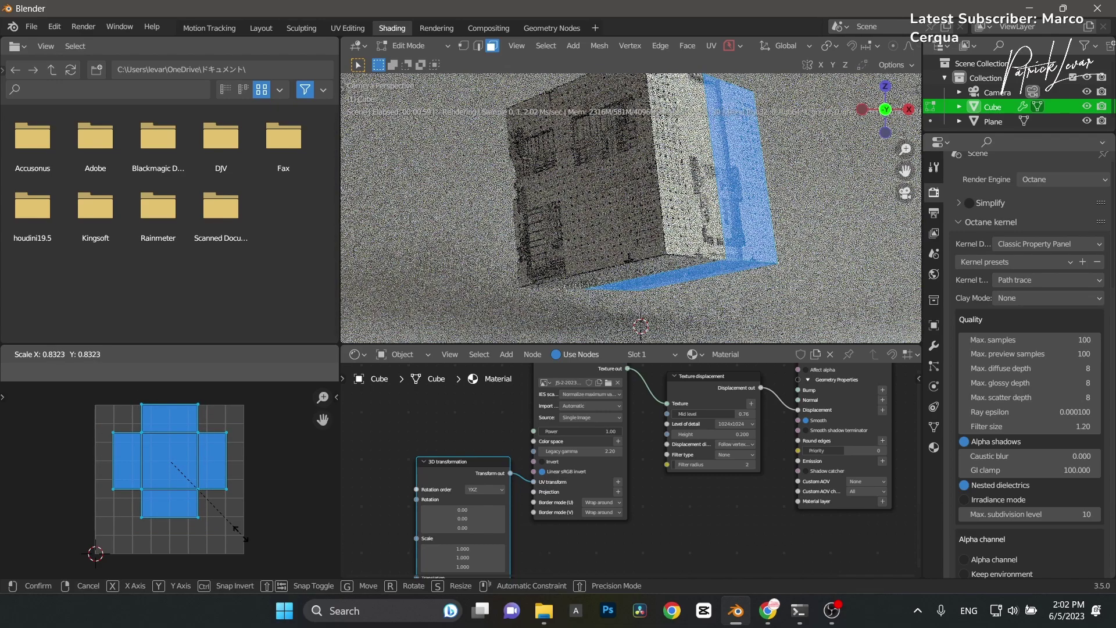
pyautogui.click(242, 534)
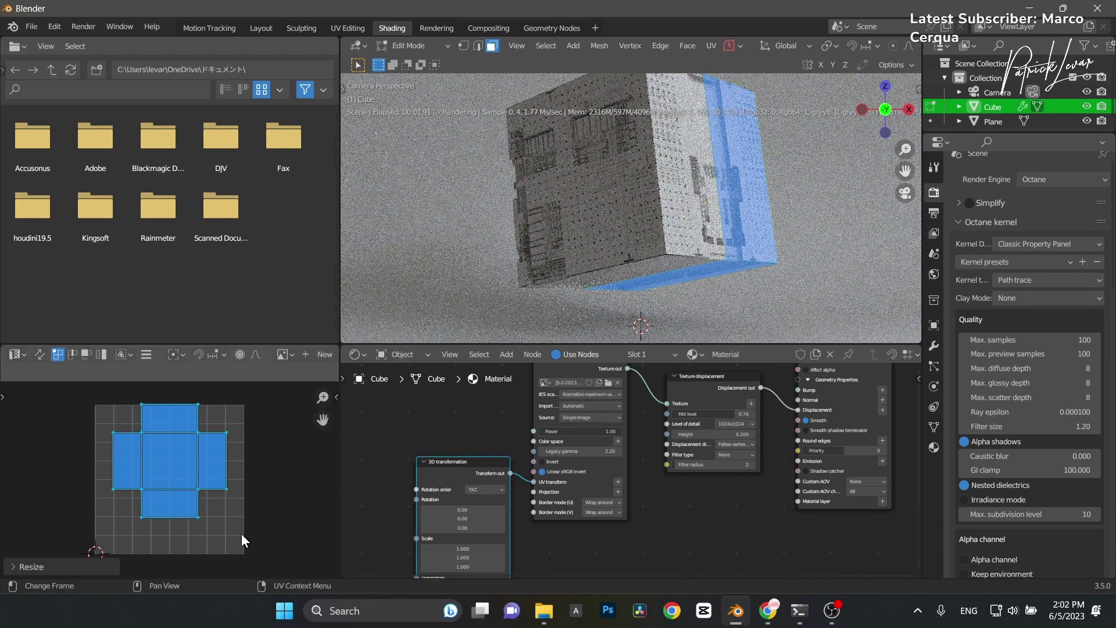
pyautogui.hotkey('ctrl', 'Tab')
pyautogui.click(642, 236)
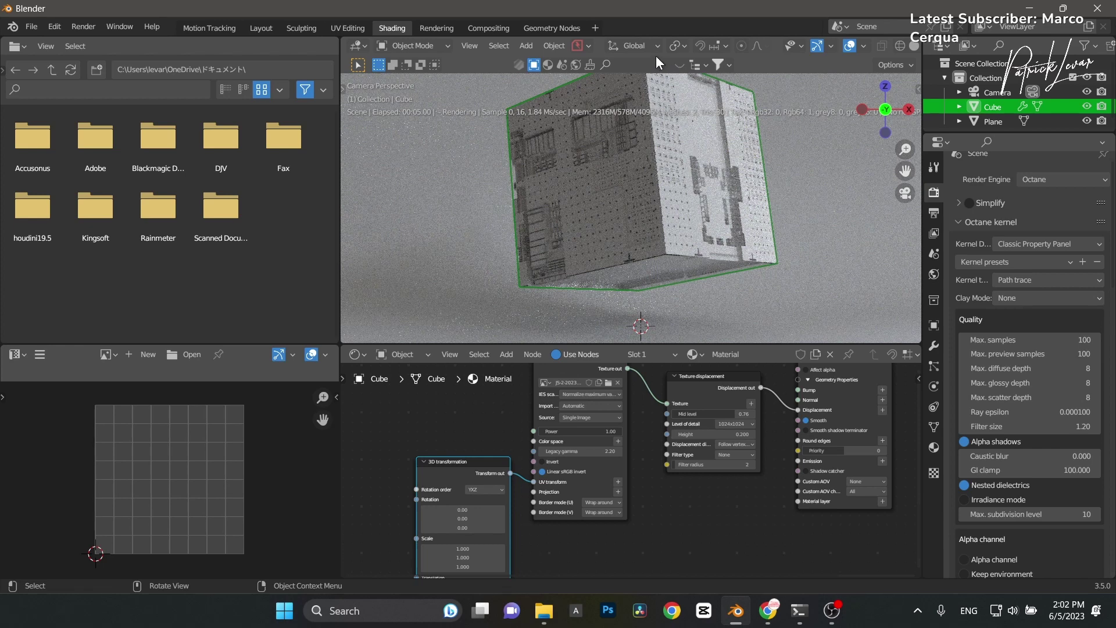
# Step: Set transform orientation to Local and rotate the cube about -178° around its local Z
pyautogui.click(675, 45)
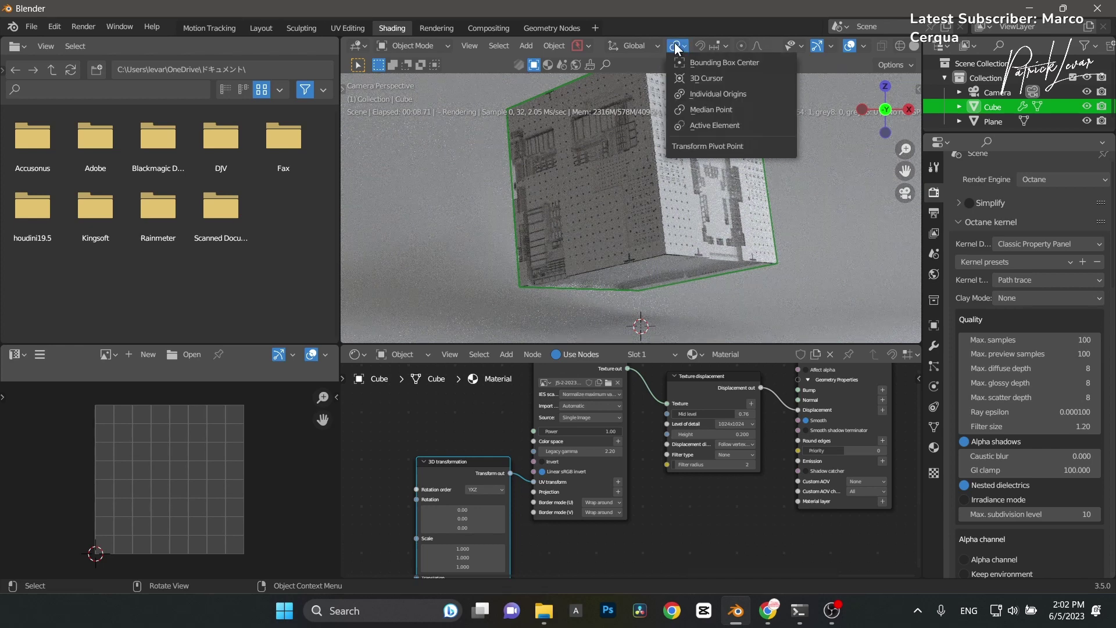
pyautogui.click(640, 46)
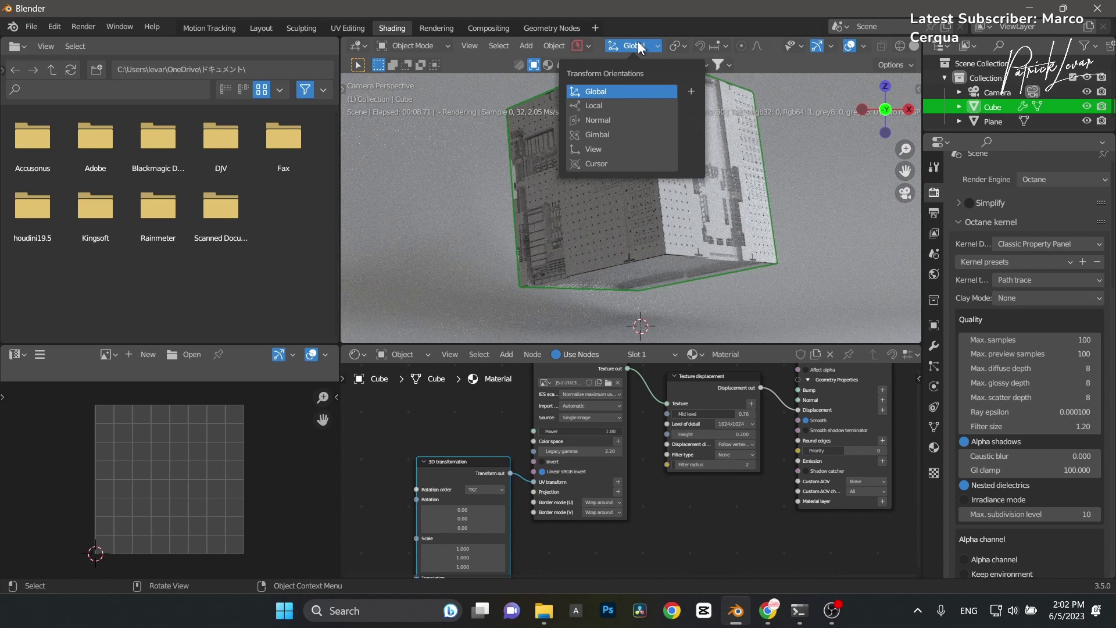
pyautogui.click(637, 103)
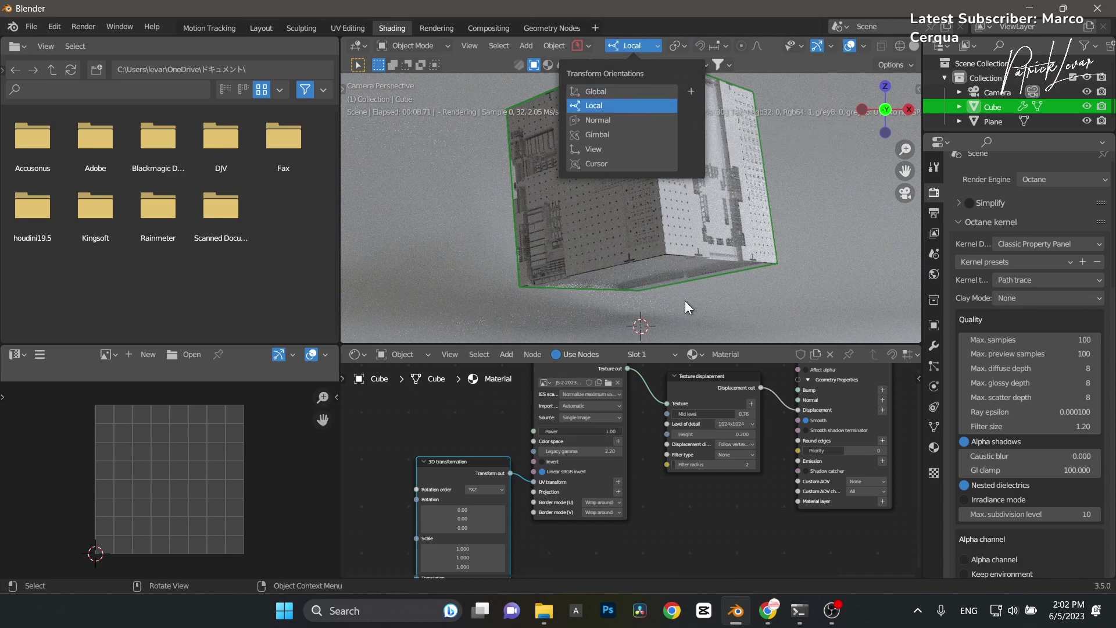
pyautogui.press('r')
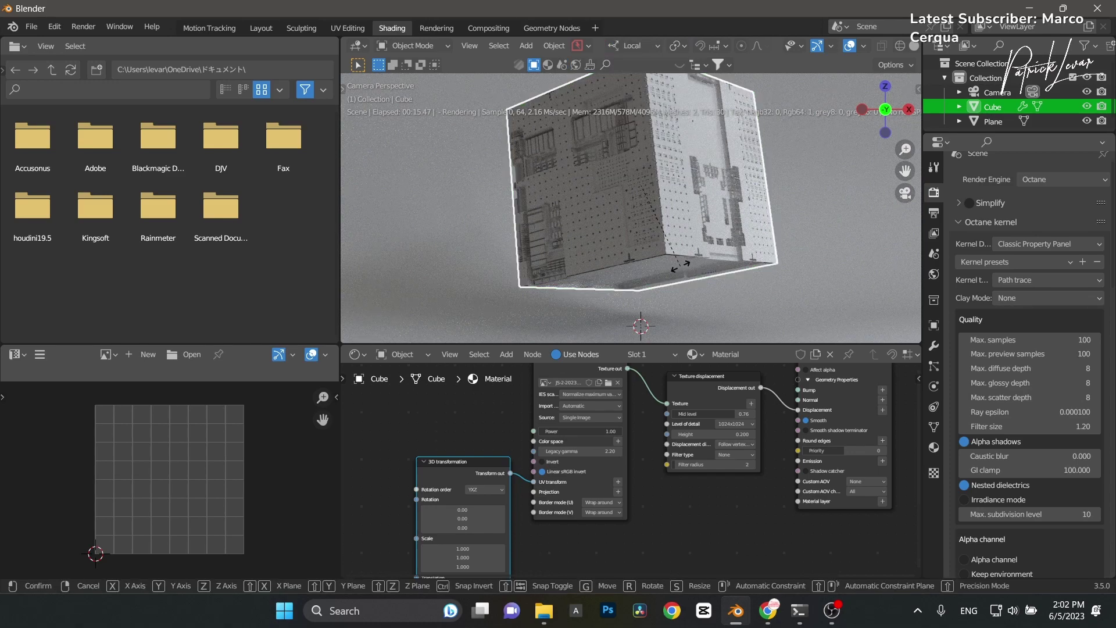
pyautogui.press('z')
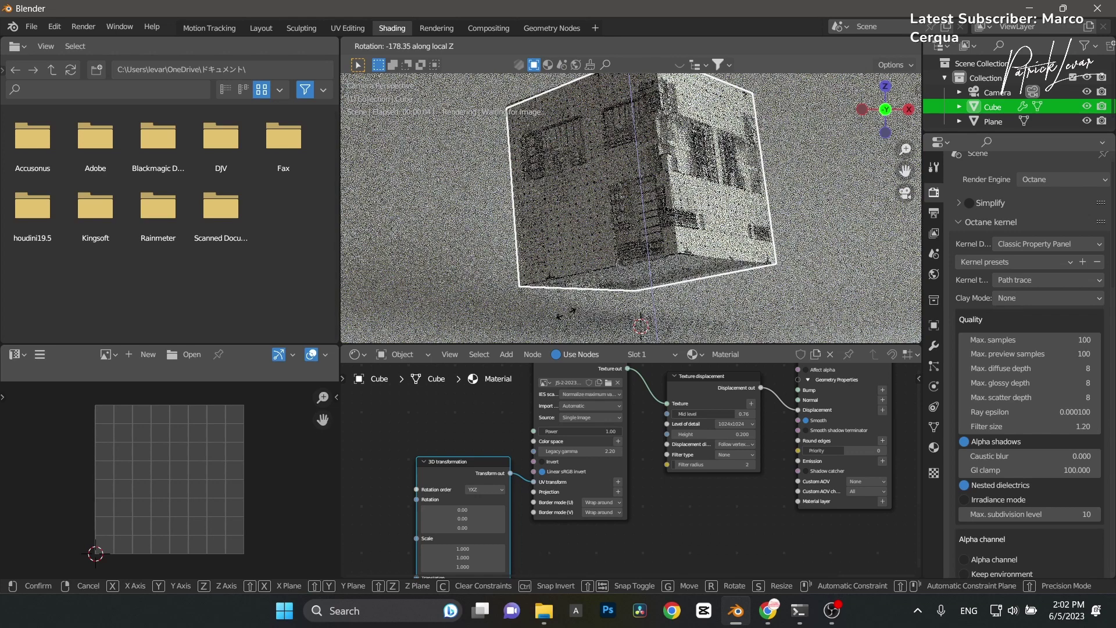
pyautogui.click(584, 371)
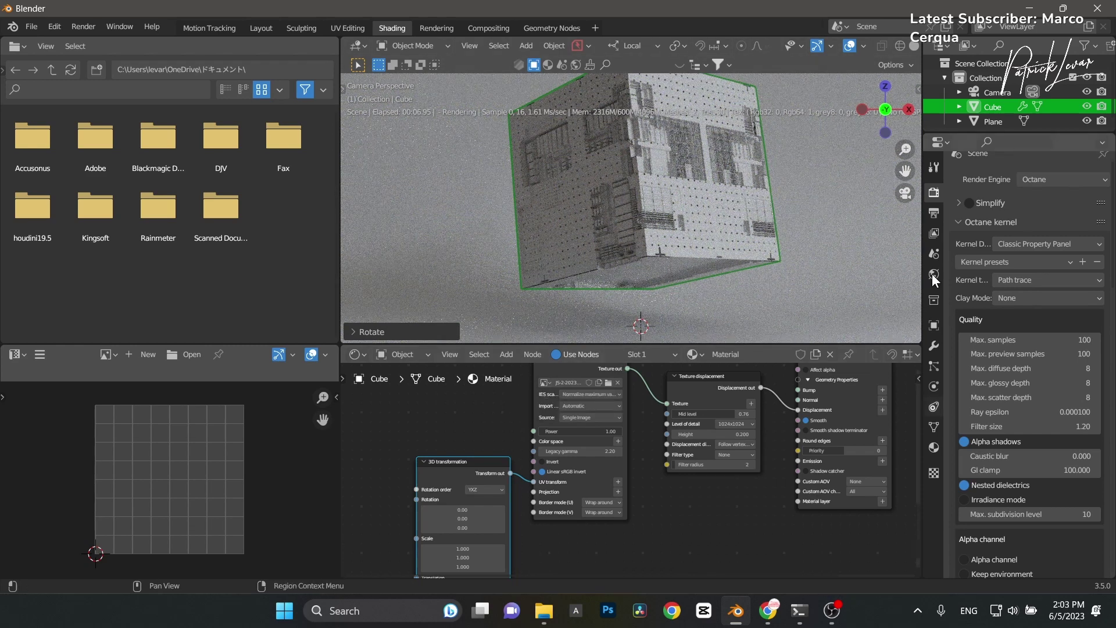
# Step: Show the World node tree and set the Octane environment to Texture environment, replacing Daylight
pyautogui.click(423, 354)
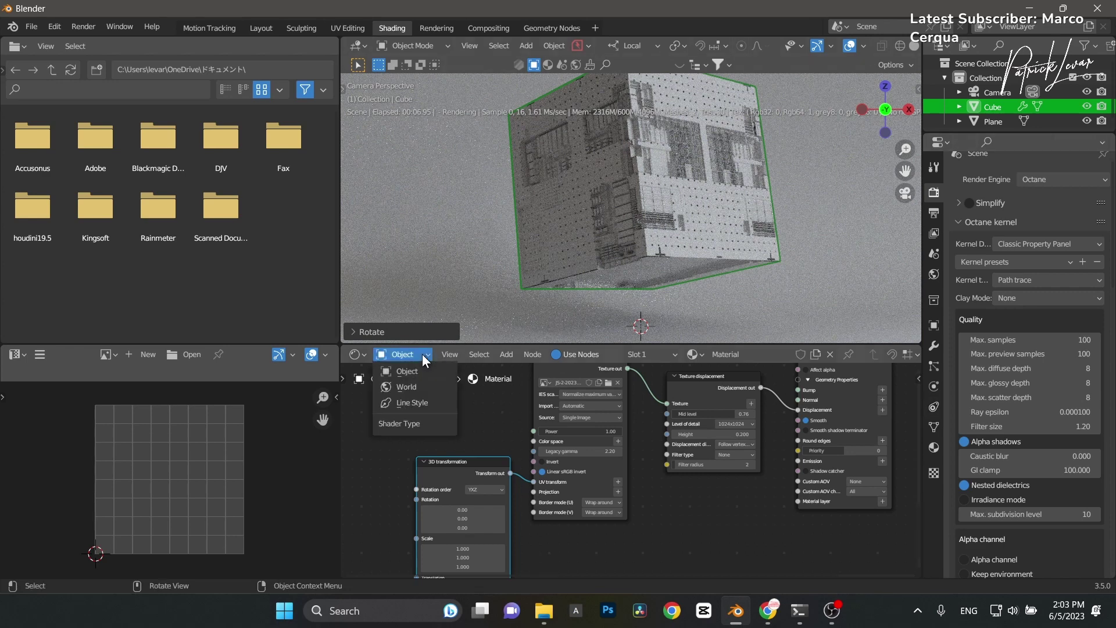
pyautogui.click(423, 386)
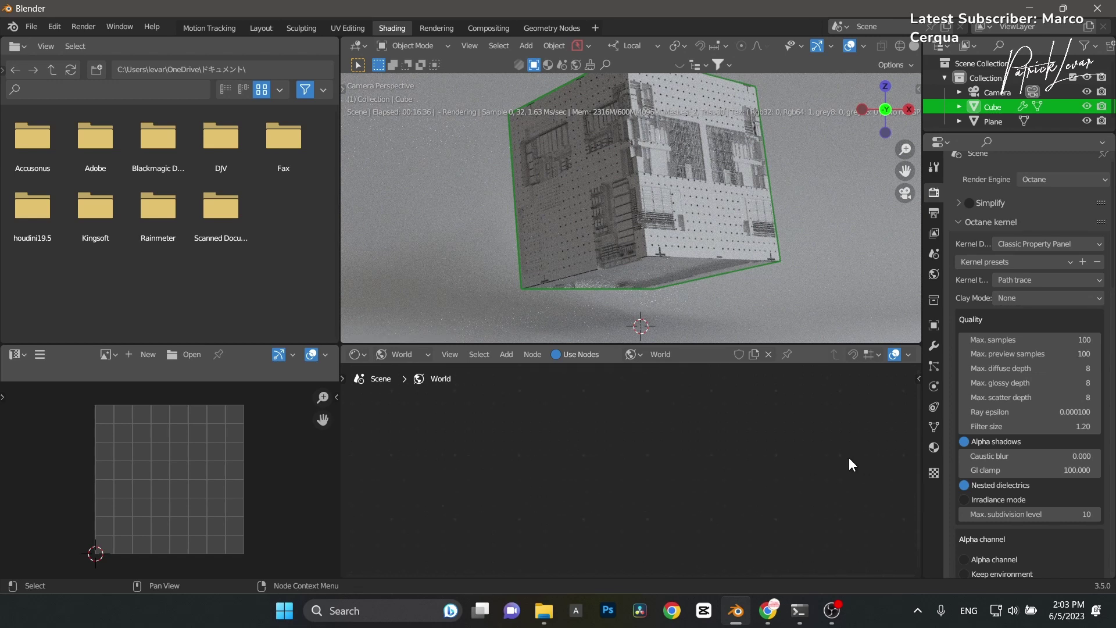
pyautogui.moveTo(808, 523); pyautogui.dragTo(798, 521, button='middle')
pyautogui.click(935, 273)
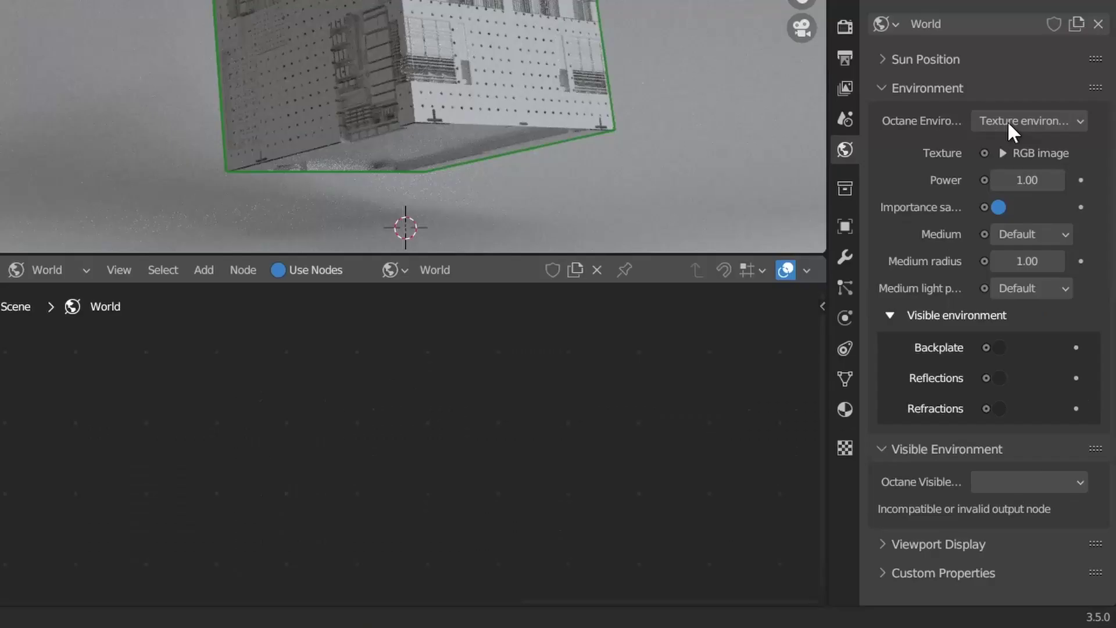
pyautogui.click(1014, 120)
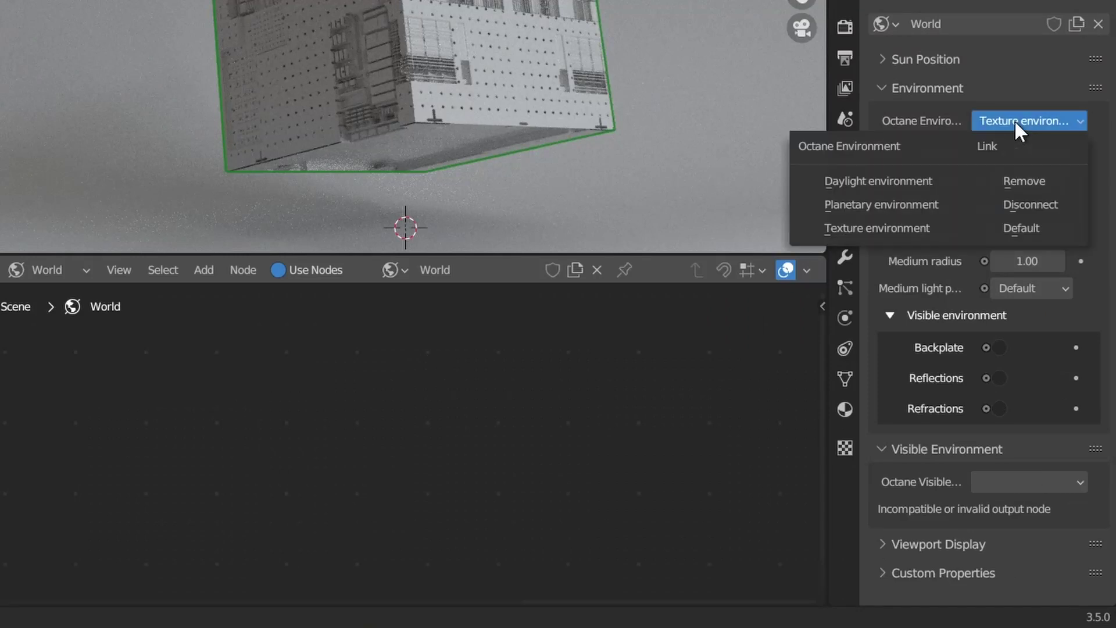
pyautogui.click(916, 180)
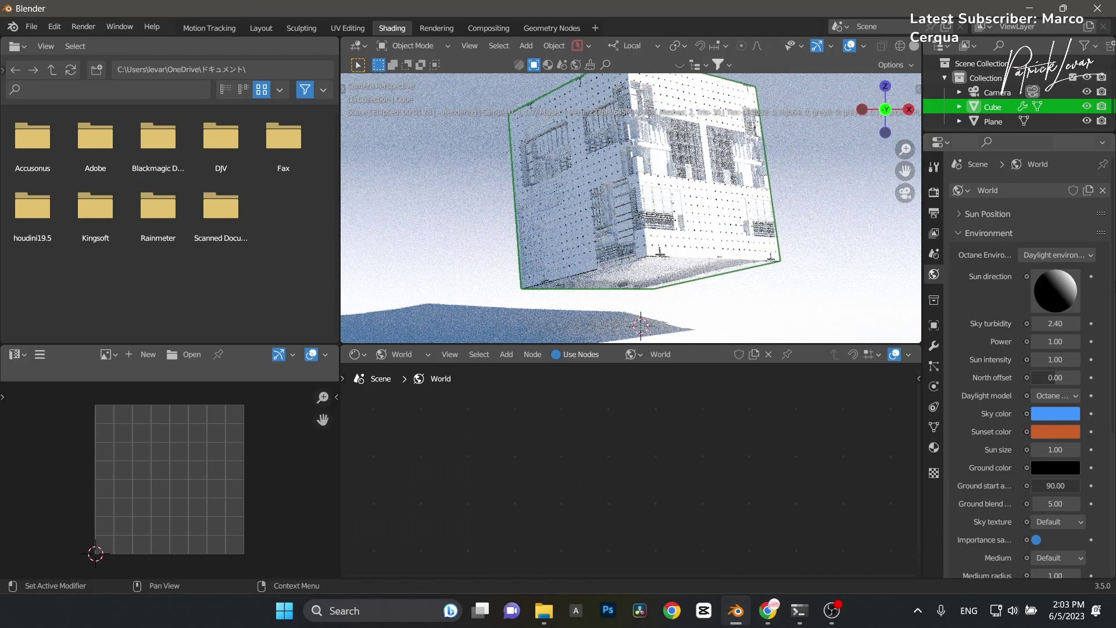
pyautogui.click(1081, 260)
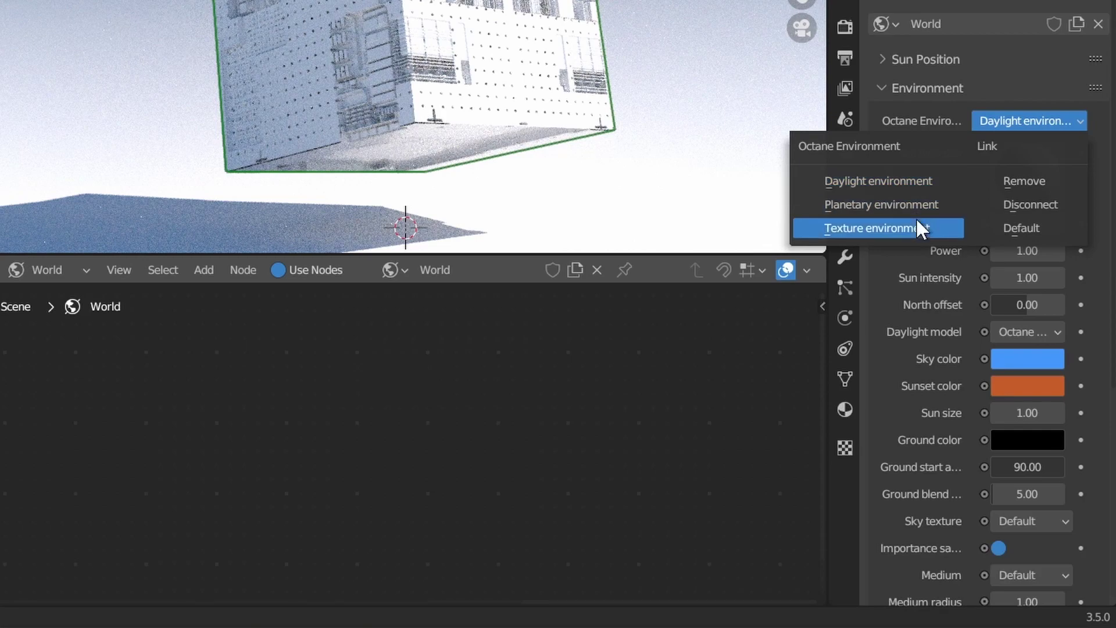
pyautogui.click(917, 222)
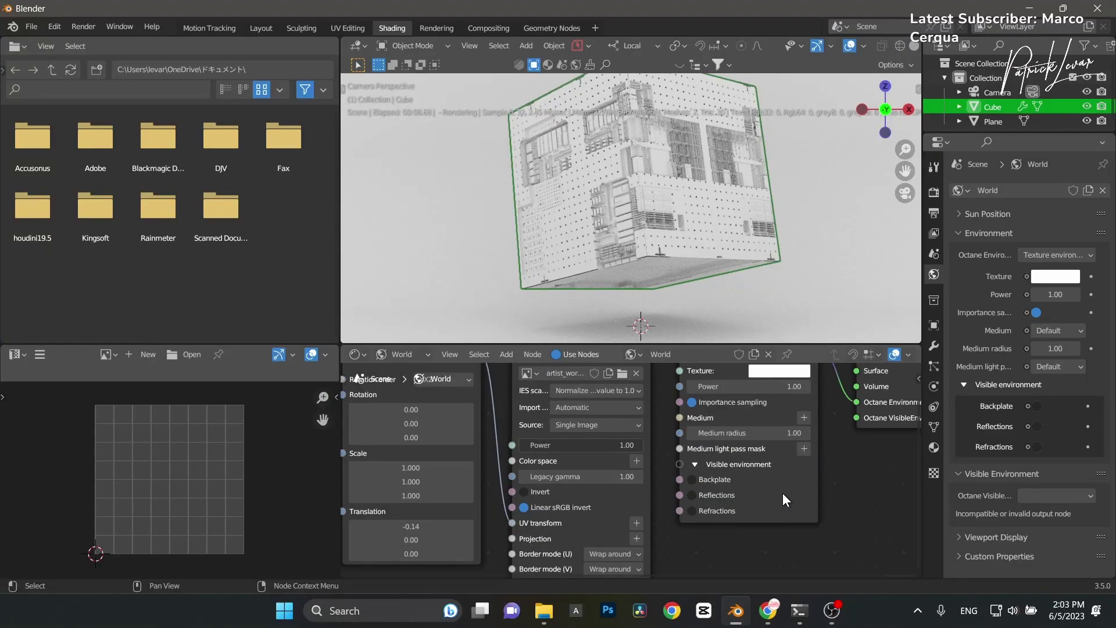
# Step: Connect the RGB image output to the Texture environment's Texture input
pyautogui.moveTo(846, 465); pyautogui.dragTo(841, 525, button='middle')
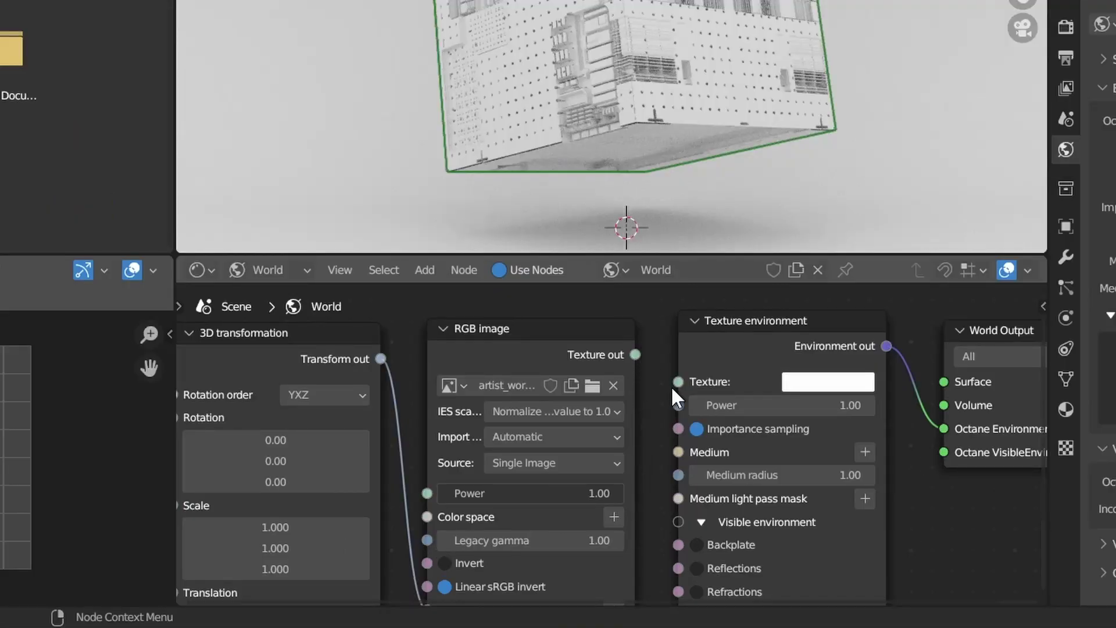
pyautogui.moveTo(678, 382); pyautogui.dragTo(636, 355)
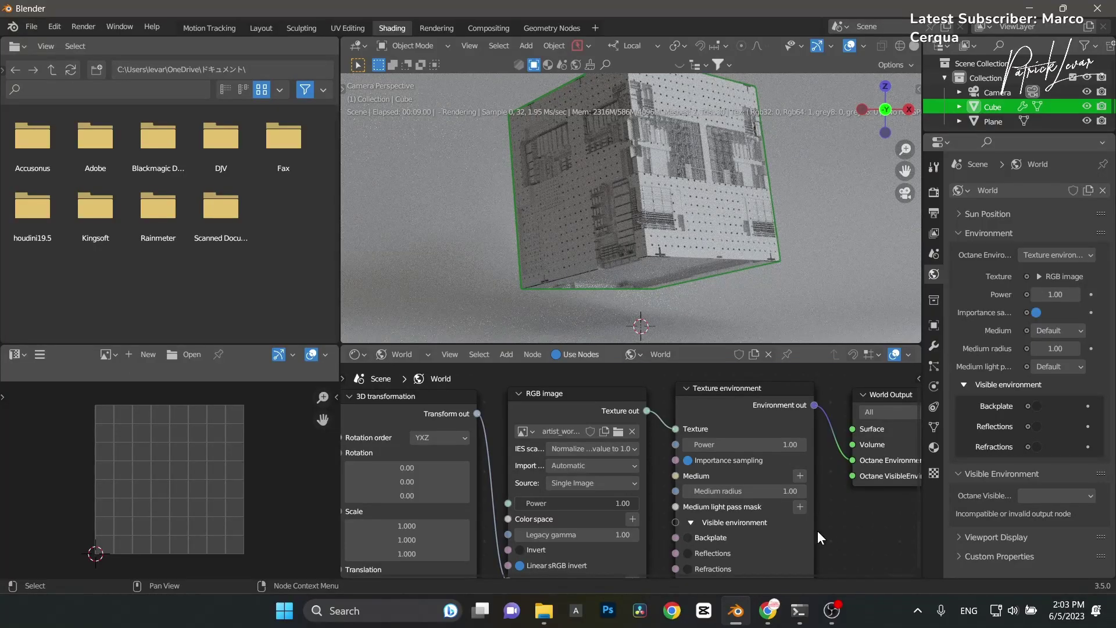
pyautogui.scroll(-3, 833, 532)
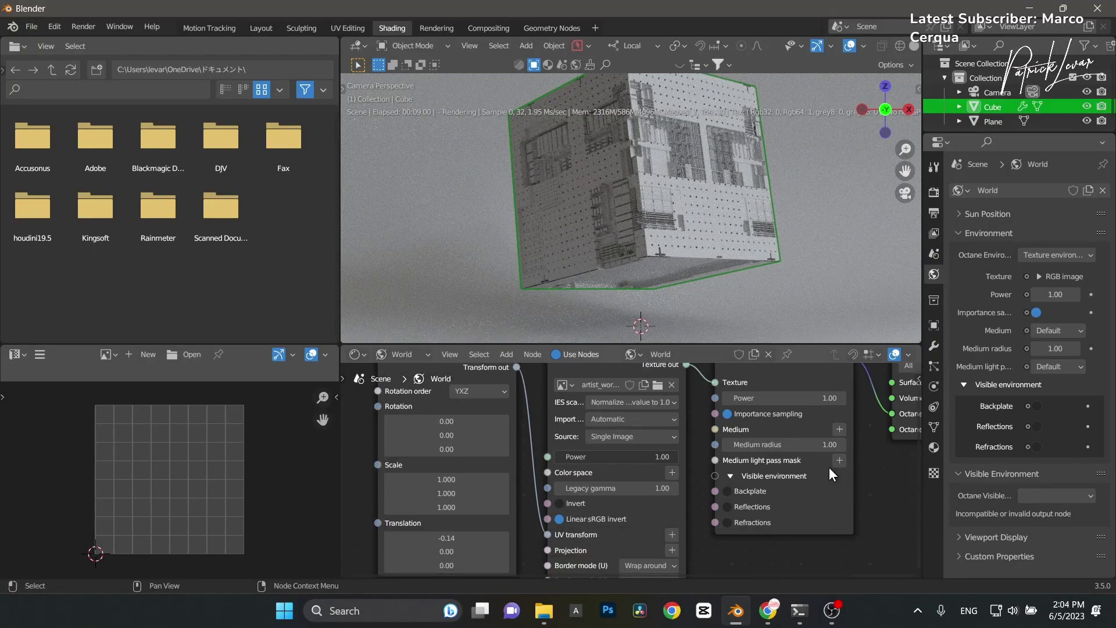
pyautogui.scroll(-3, 695, 200)
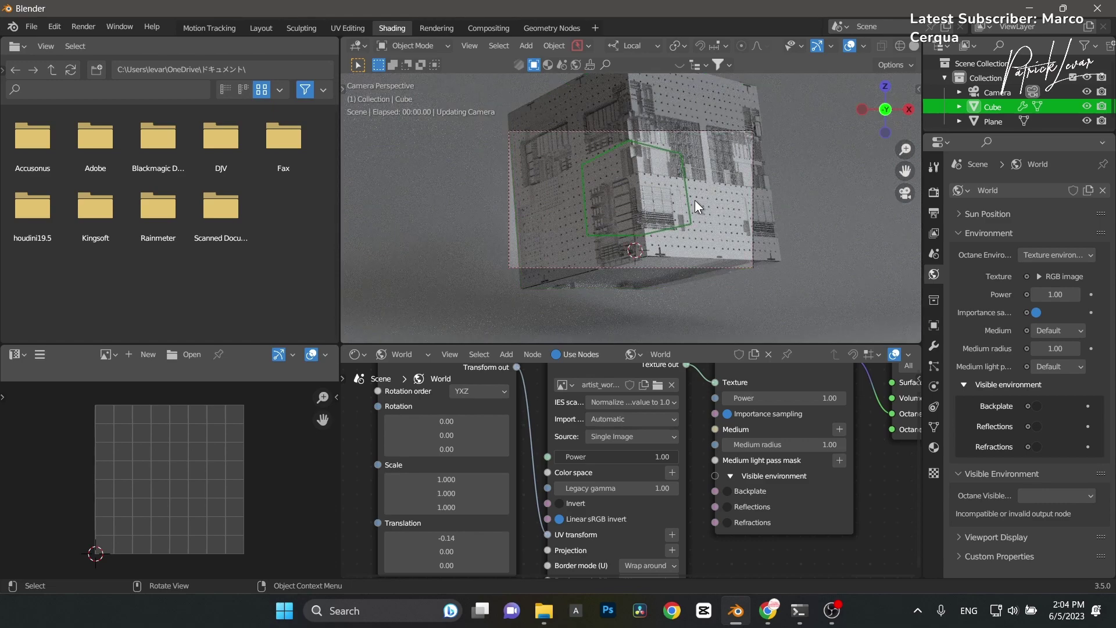
pyautogui.moveTo(696, 200); pyautogui.dragTo(680, 198, button='middle')
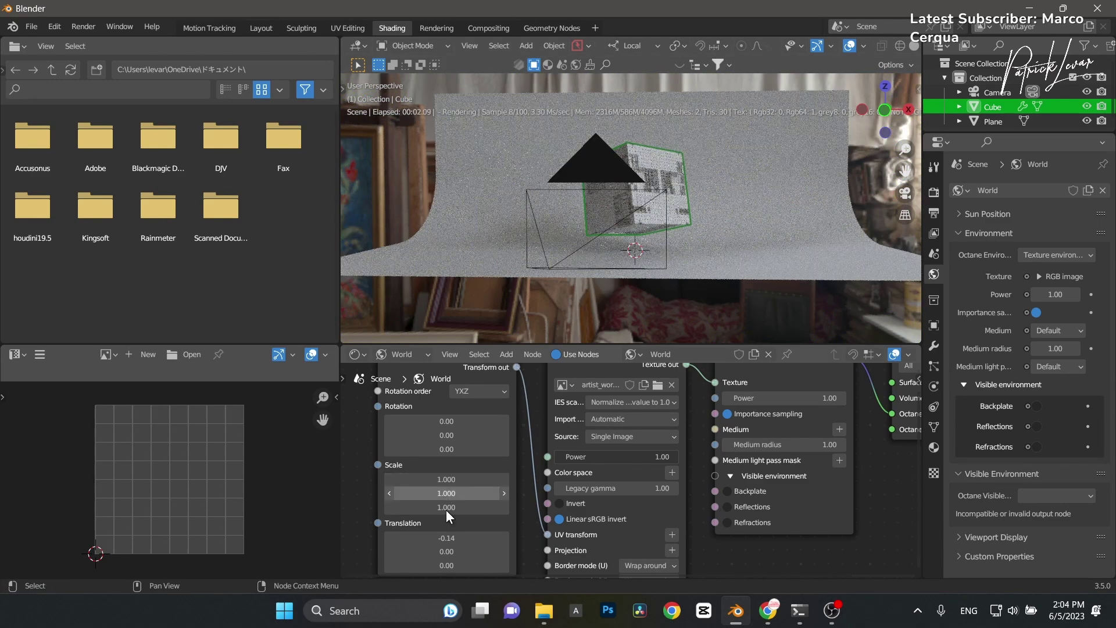
# Step: Offset the environment's 3D transformation X translation to 3.30 and return to camera view
pyautogui.moveTo(447, 538); pyautogui.dragTo(563, 538)
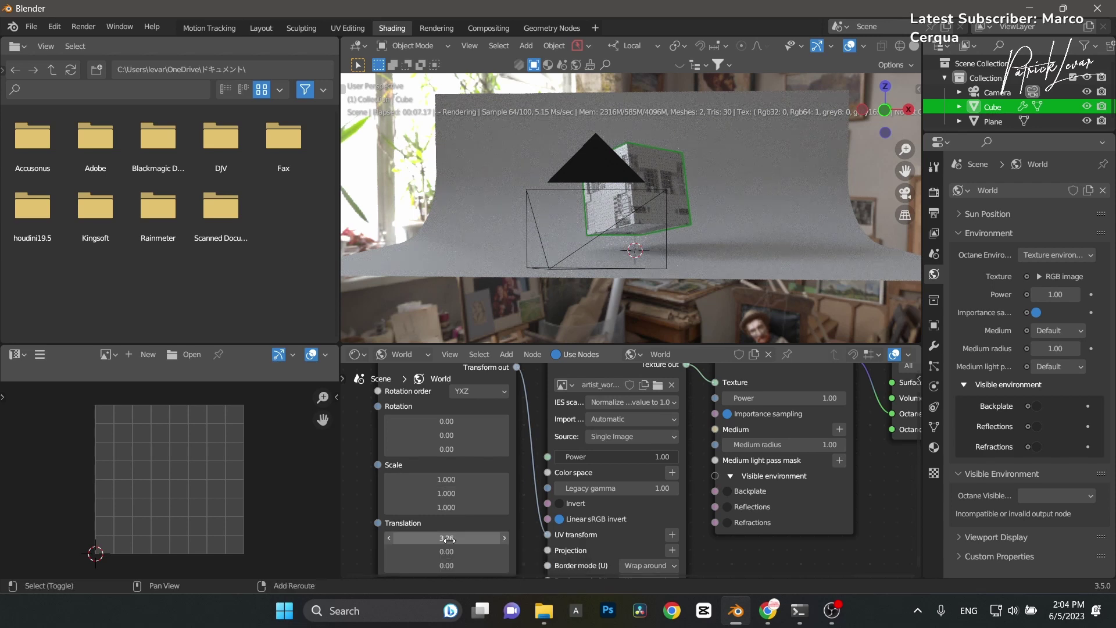
pyautogui.click(449, 540)
pyautogui.moveTo(450, 541); pyautogui.dragTo(456, 540)
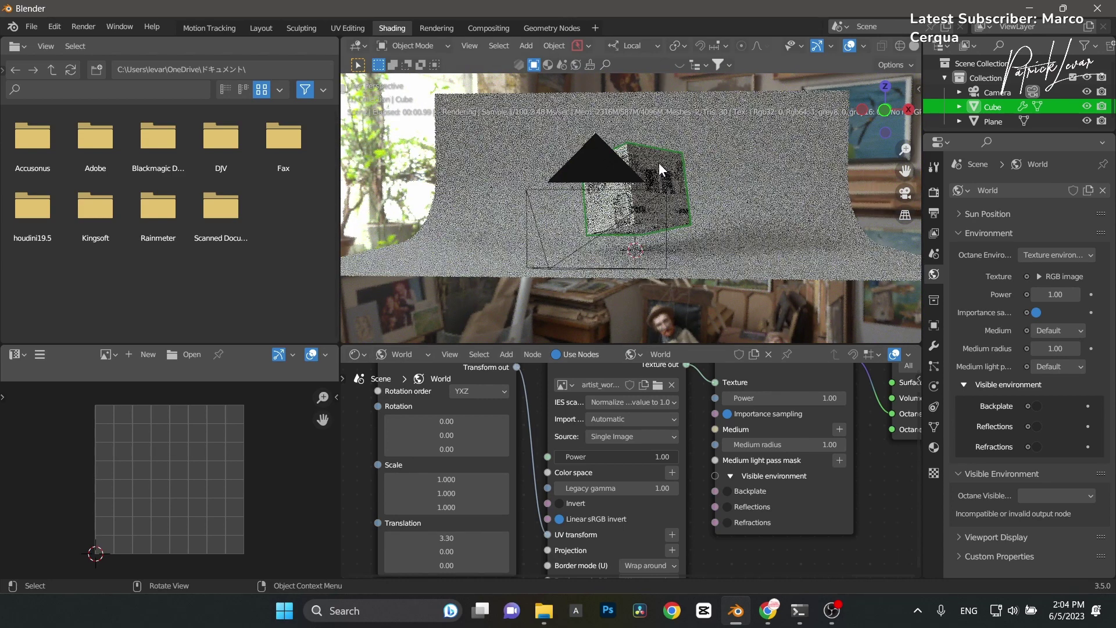
pyautogui.press('KP_0')
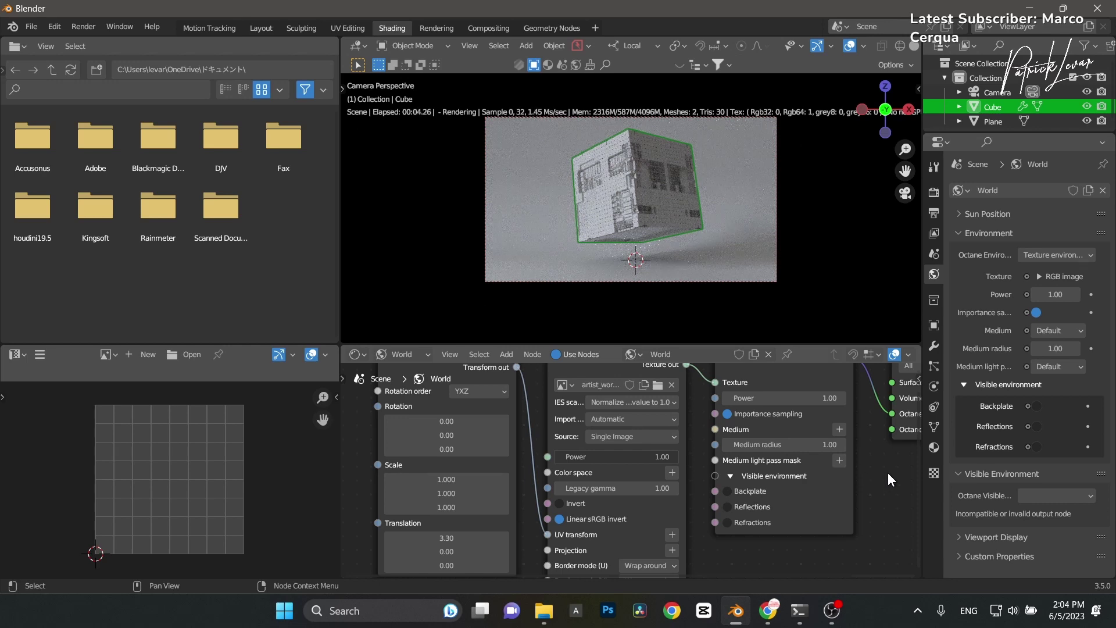
# Step: Reposition the world and cube material nodes, then switch to the Layout workspace
pyautogui.scroll(-3, 829, 504)
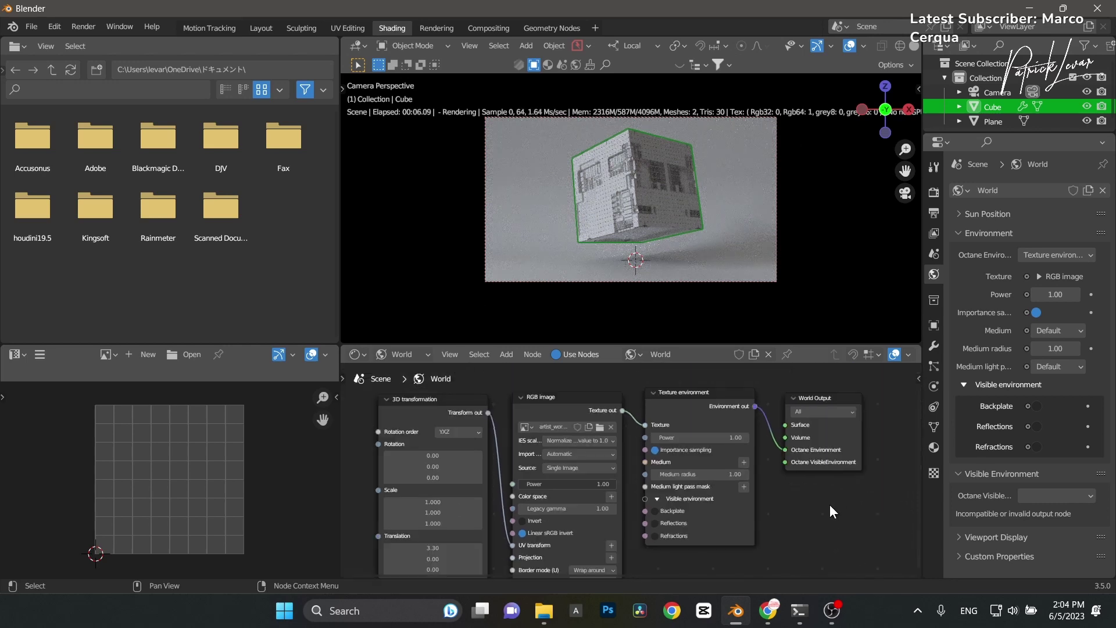
pyautogui.moveTo(809, 517); pyautogui.dragTo(720, 567, button='middle')
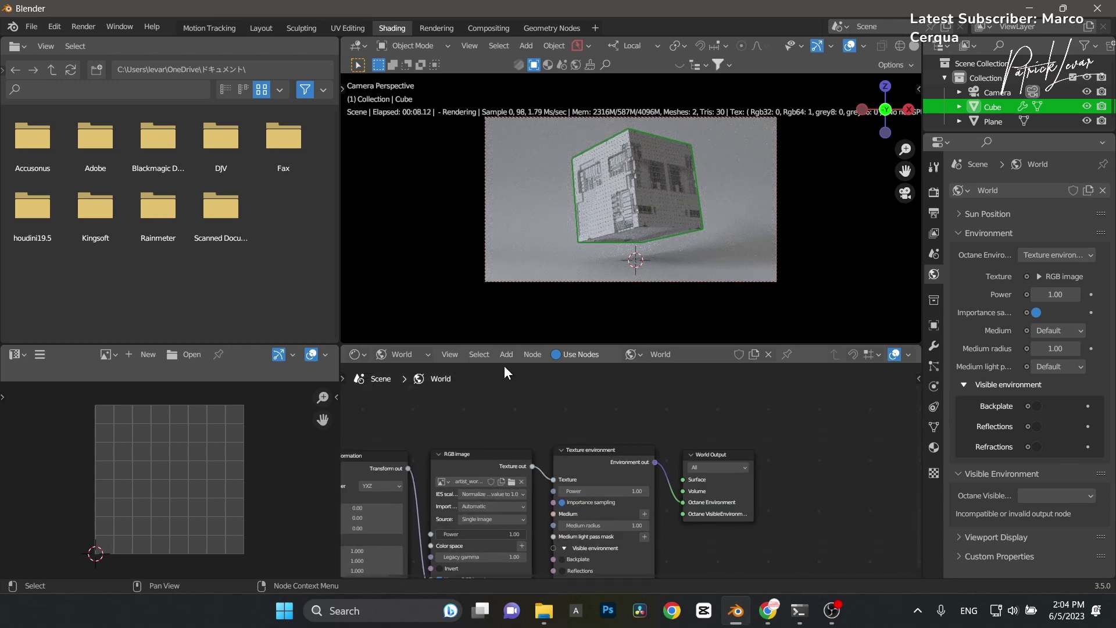
pyautogui.keyDown('ctrl'); pyautogui.scroll(1, 389, 354); pyautogui.keyUp('ctrl')
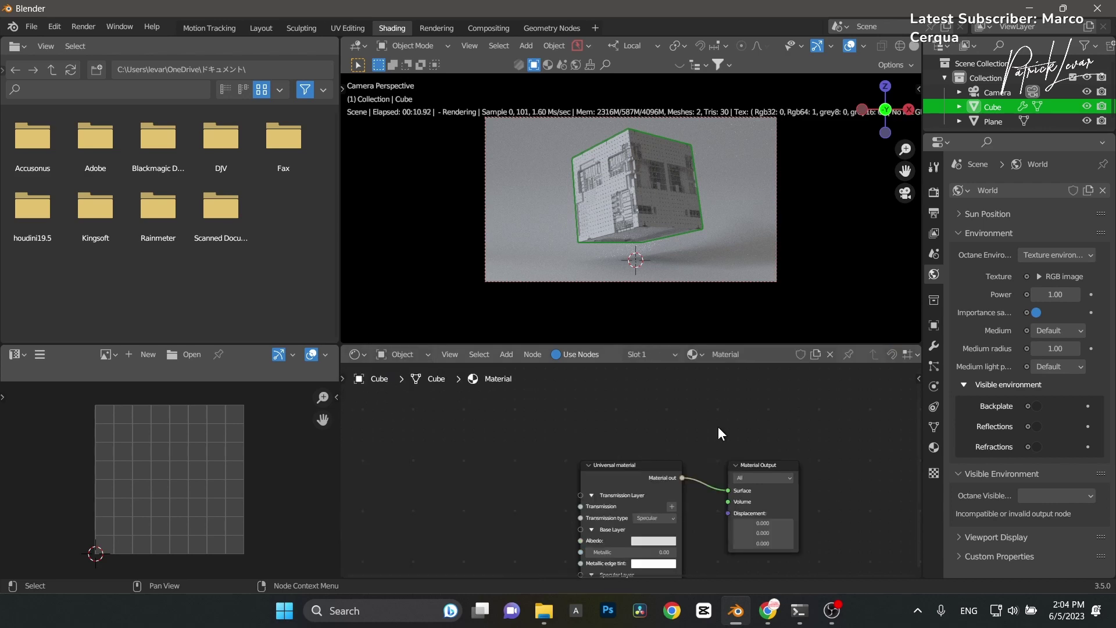
pyautogui.moveTo(715, 427); pyautogui.dragTo(700, 444, button='middle')
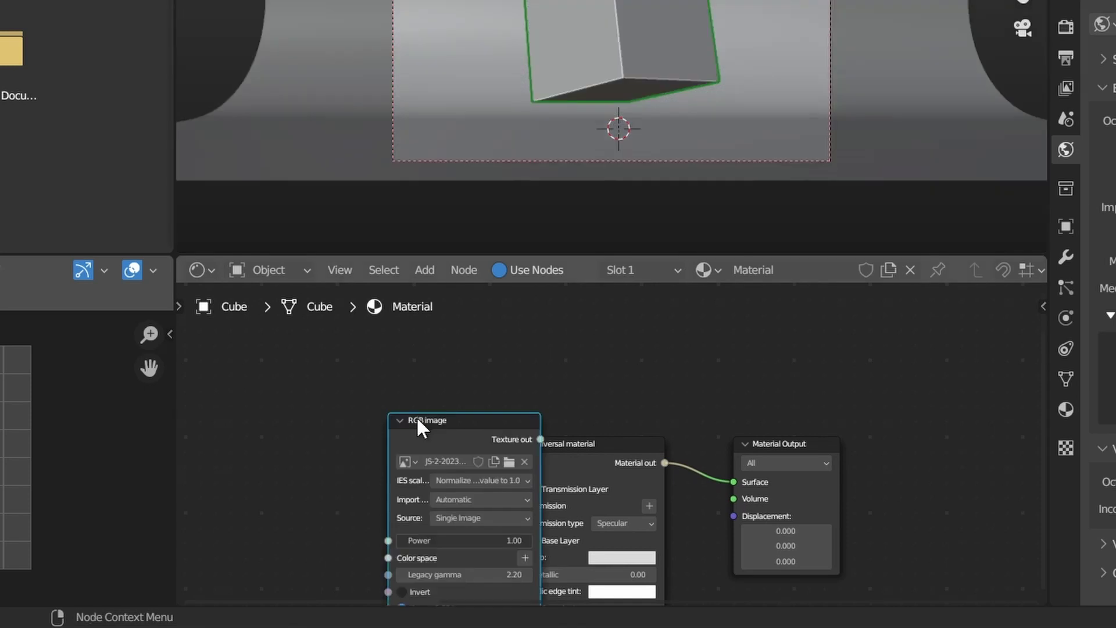
pyautogui.hscroll(-2, 651, 359)
pyautogui.scroll(-1, 651, 359)
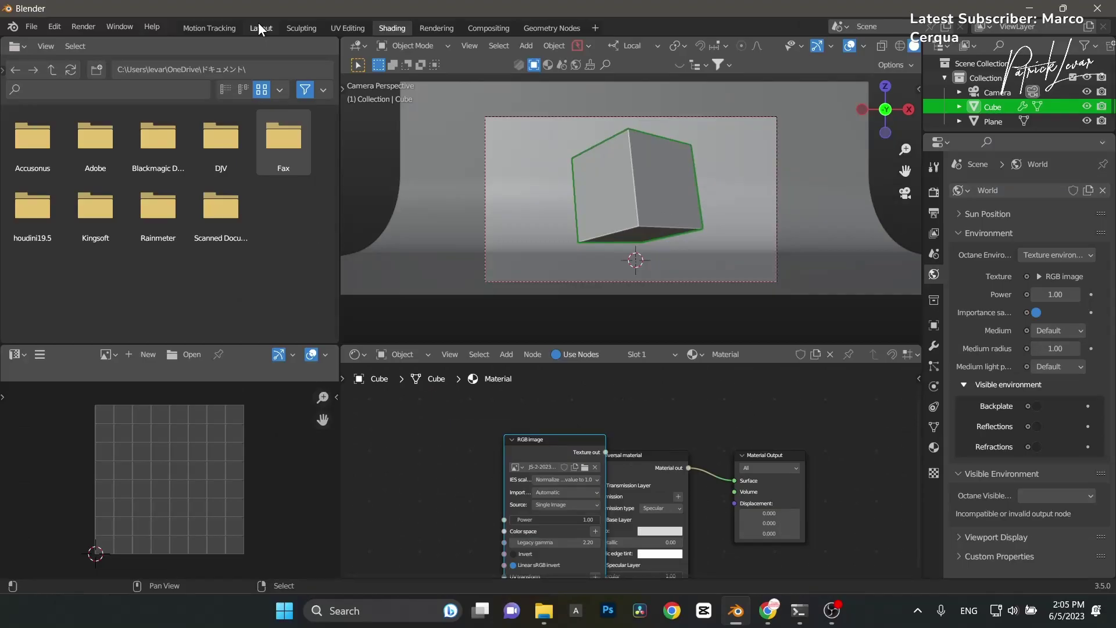
pyautogui.click(261, 28)
pyautogui.scroll(3, 349, 174)
pyautogui.keyDown('shift'); pyautogui.scroll(2, 356, 156); pyautogui.keyUp('shift')
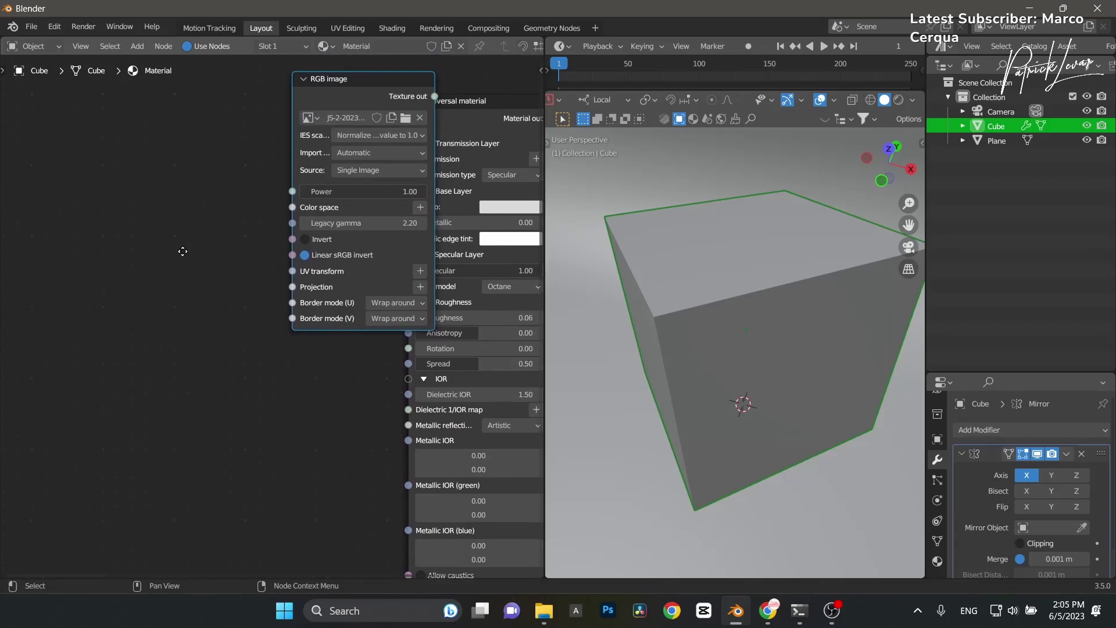
# Step: Link the RGB image texture to the cube material's Albedo and view it rendered through the camera
pyautogui.moveTo(368, 120); pyautogui.dragTo(206, 183)
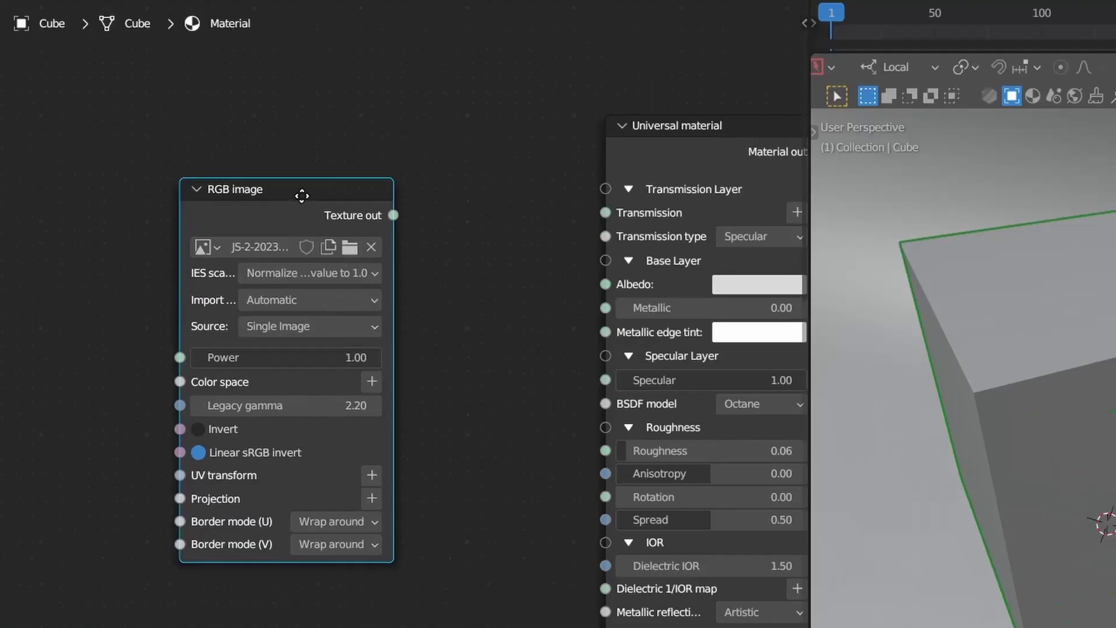
pyautogui.moveTo(392, 215); pyautogui.dragTo(616, 288)
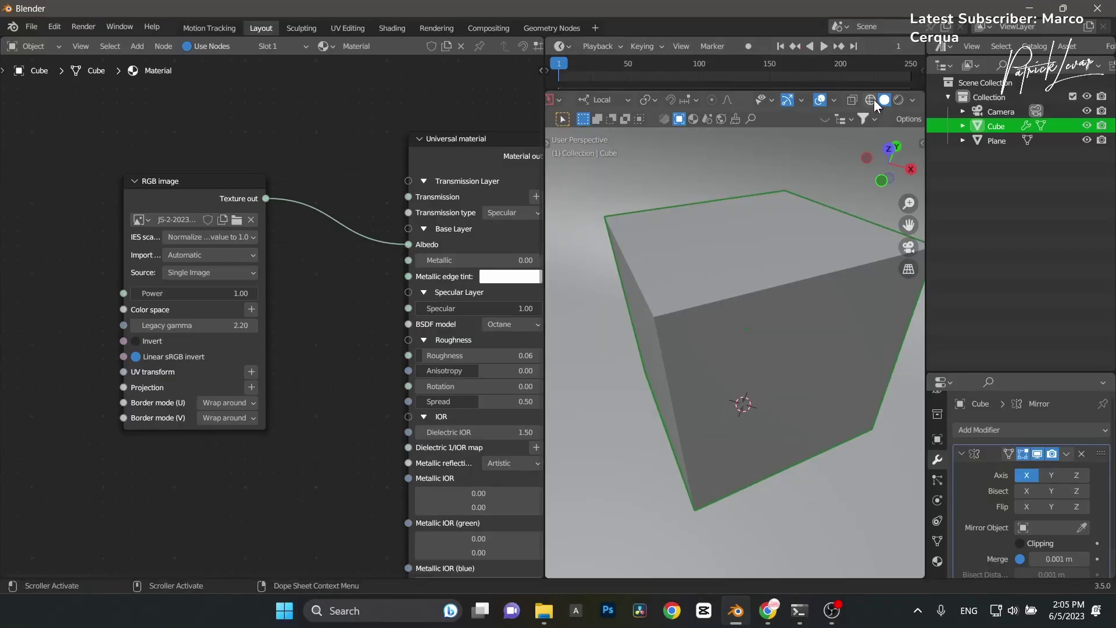
pyautogui.click(899, 101)
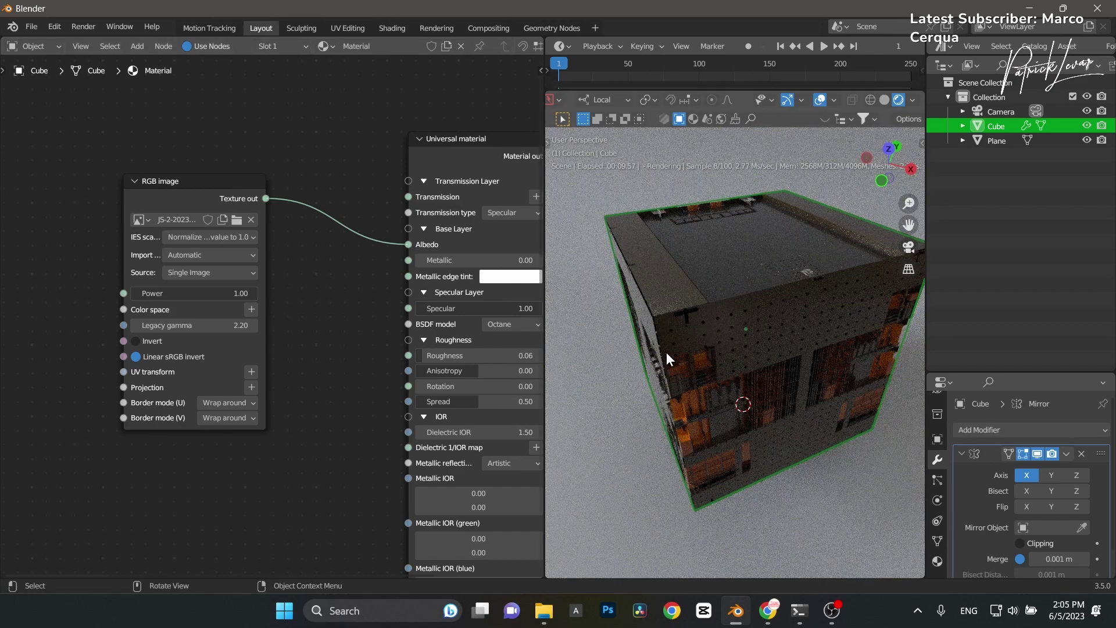
pyautogui.press('KP_0')
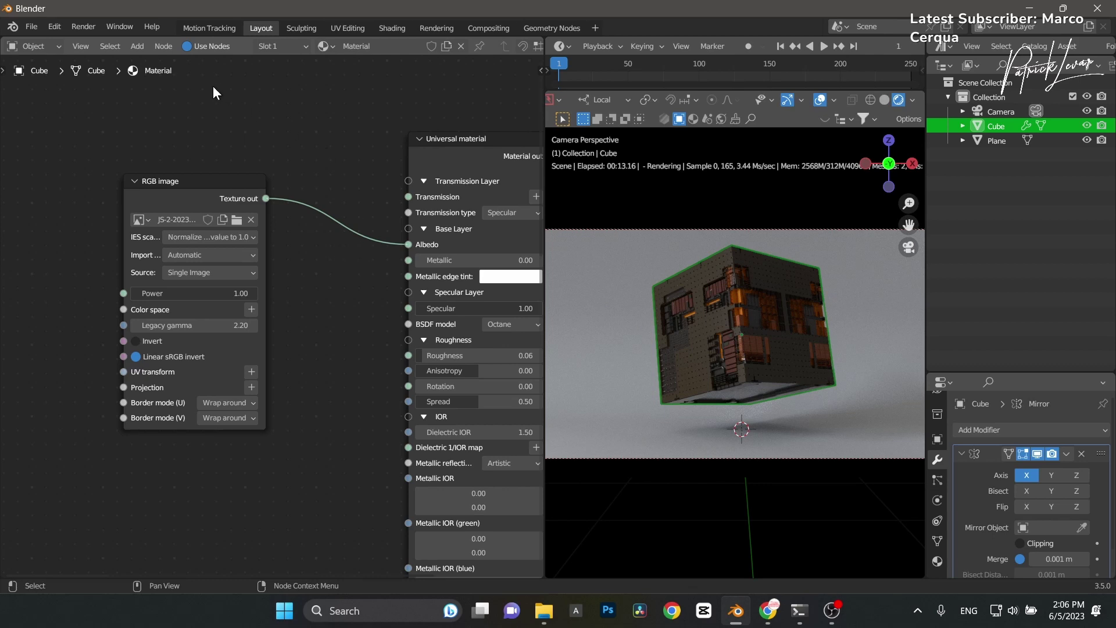
# Step: Set the World environment RGB image Power to 1.6
pyautogui.click(38, 46)
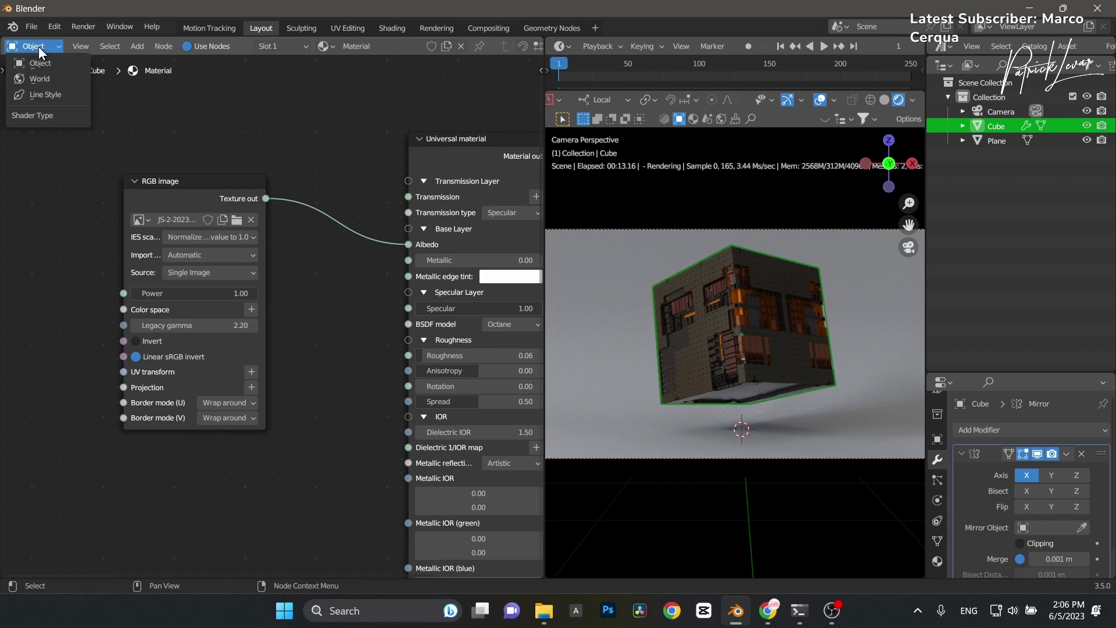
pyautogui.click(47, 76)
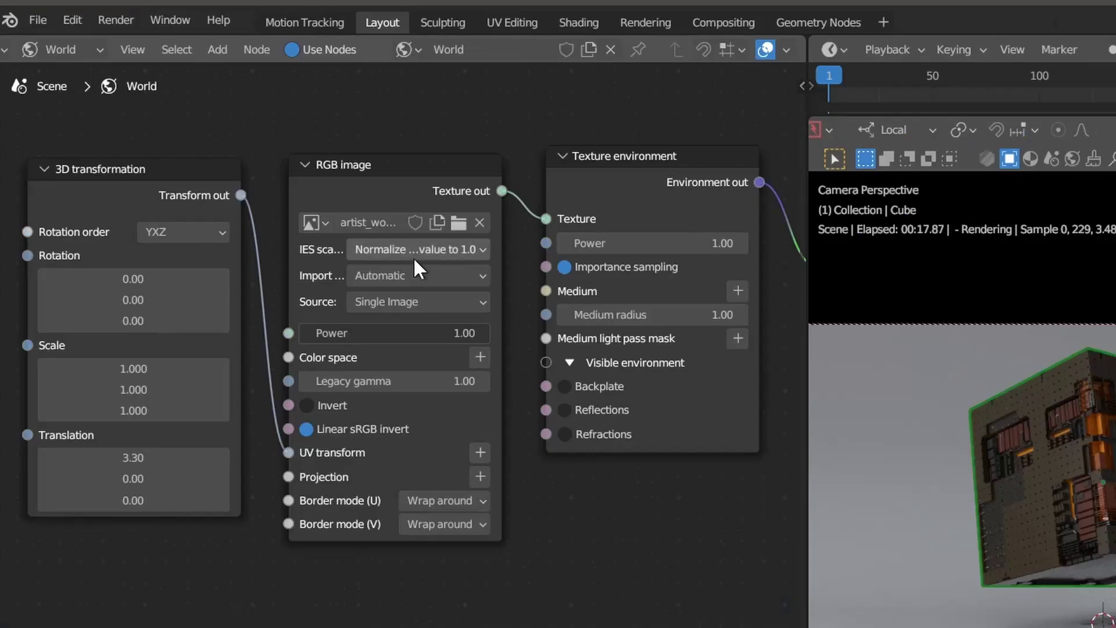
pyautogui.click(456, 332)
pyautogui.write('1.6')
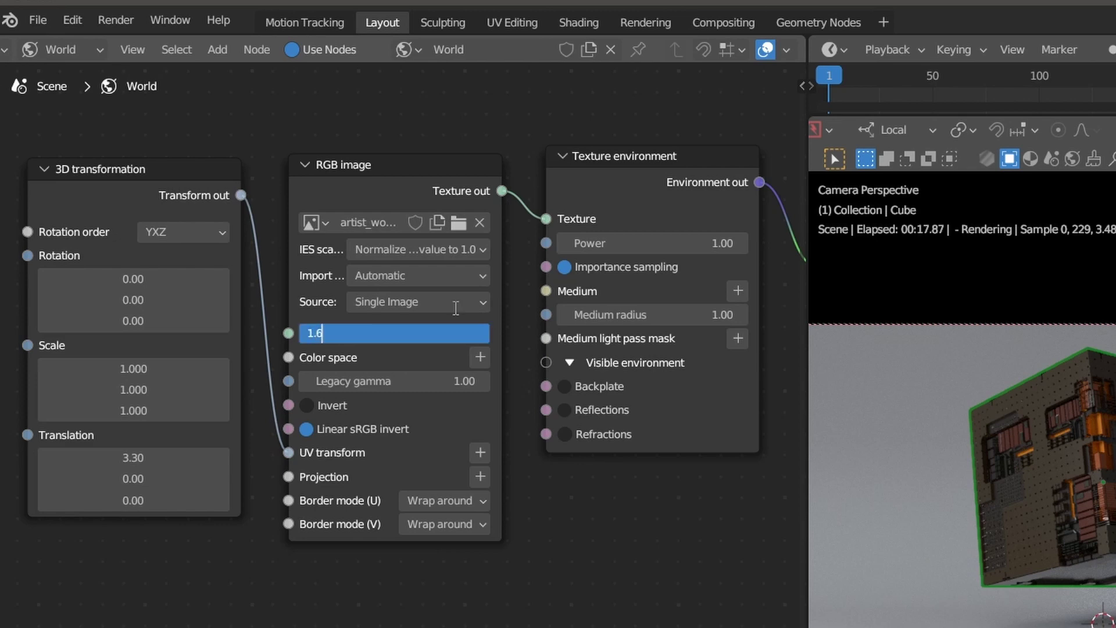
pyautogui.press('Return')
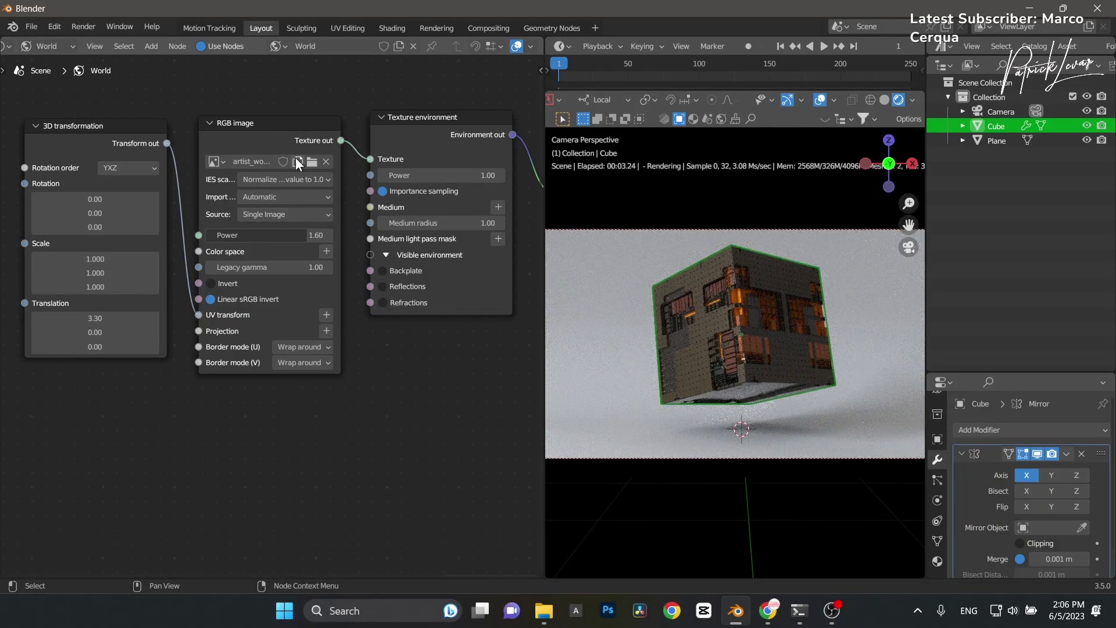
# Step: Select the Camera and set the Color Management view transform to Raw after previewing False Color
pyautogui.click(936, 438)
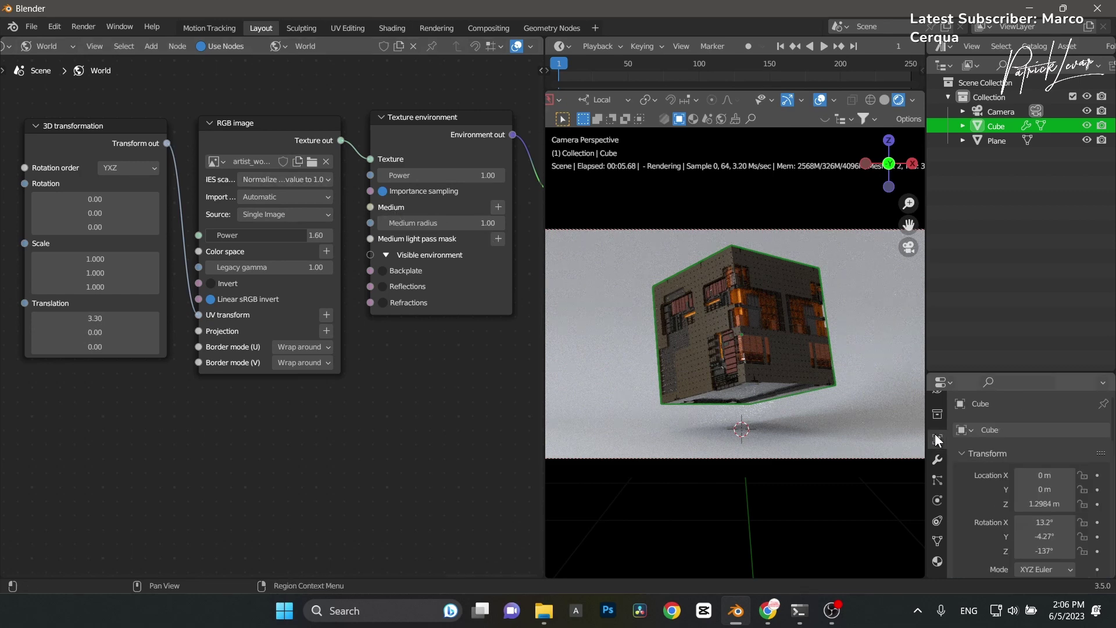
pyautogui.click(1000, 114)
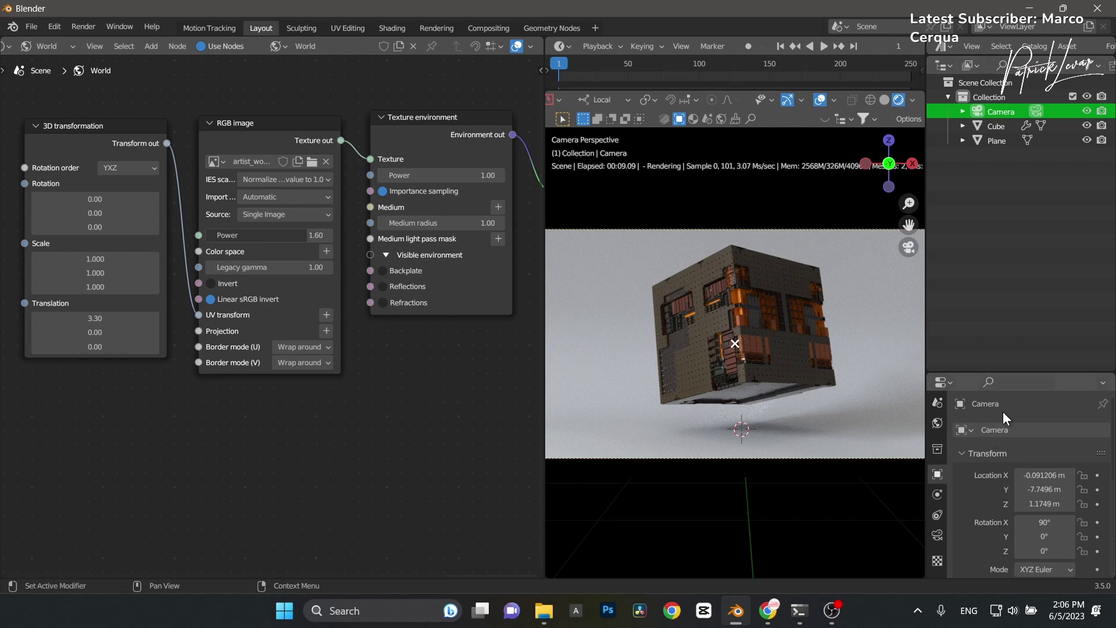
pyautogui.moveTo(1041, 374); pyautogui.dragTo(1041, 192)
pyautogui.click(937, 252)
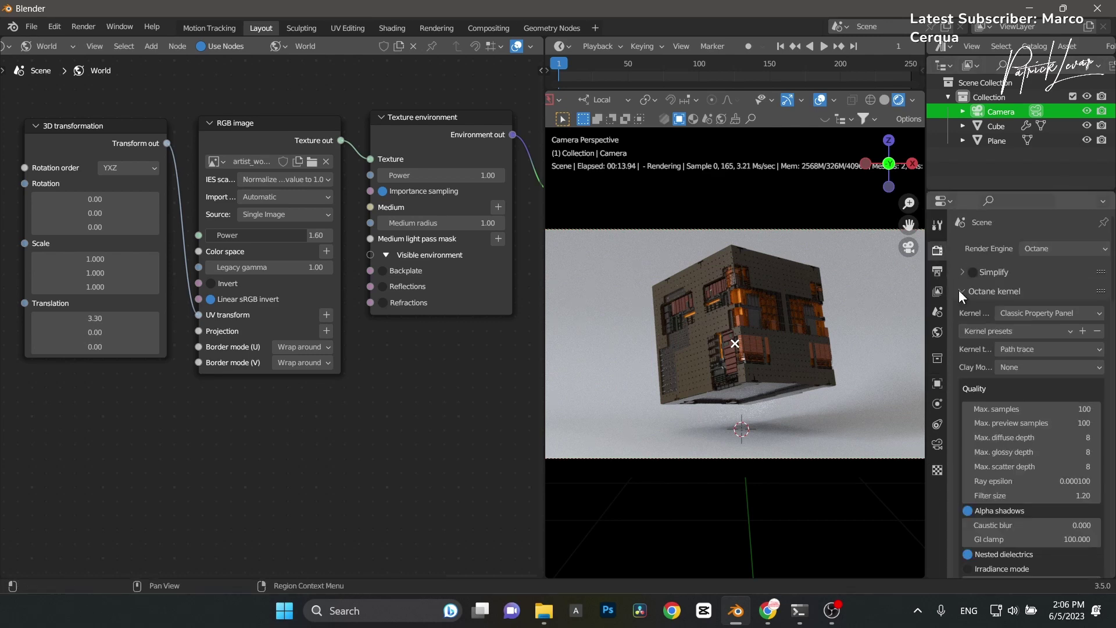
pyautogui.scroll(-5, 993, 448)
pyautogui.scroll(-15, 993, 453)
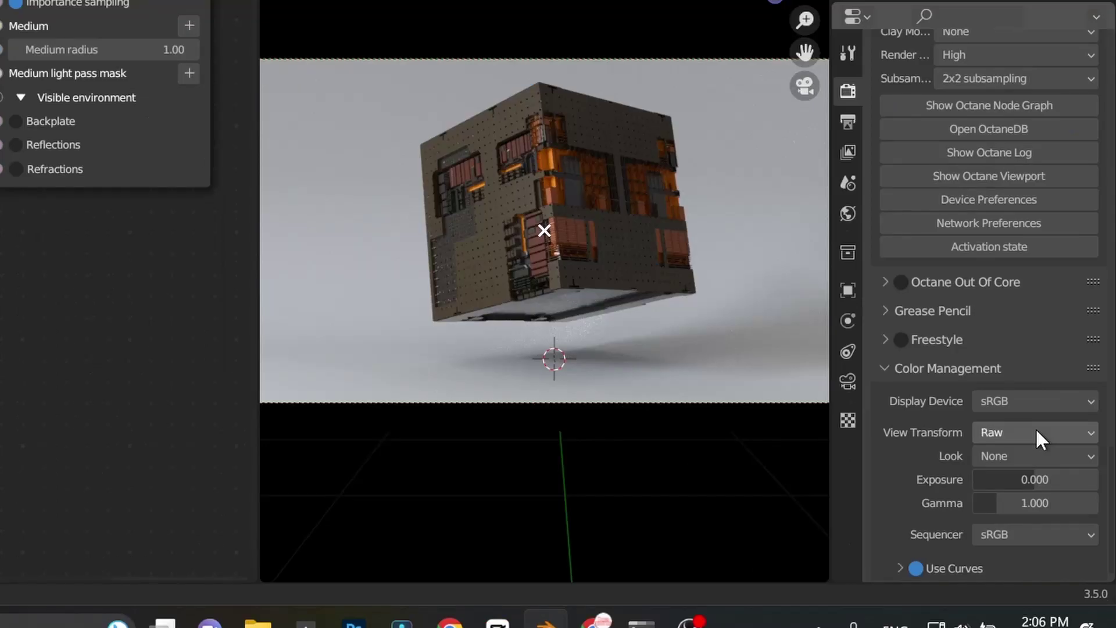
pyautogui.click(1062, 519)
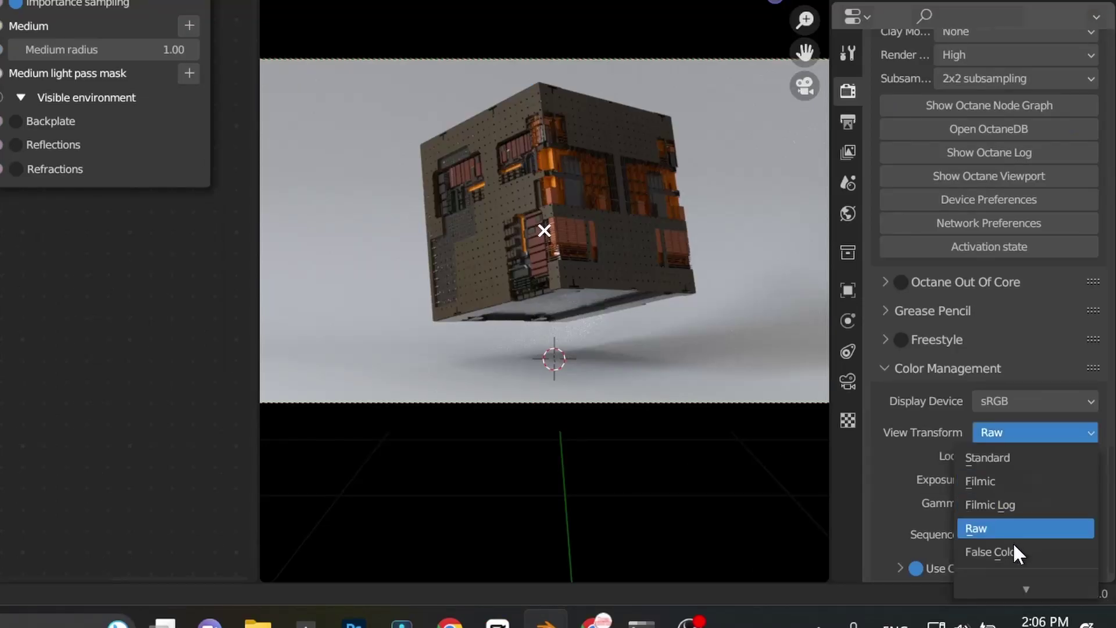
pyautogui.click(1013, 543)
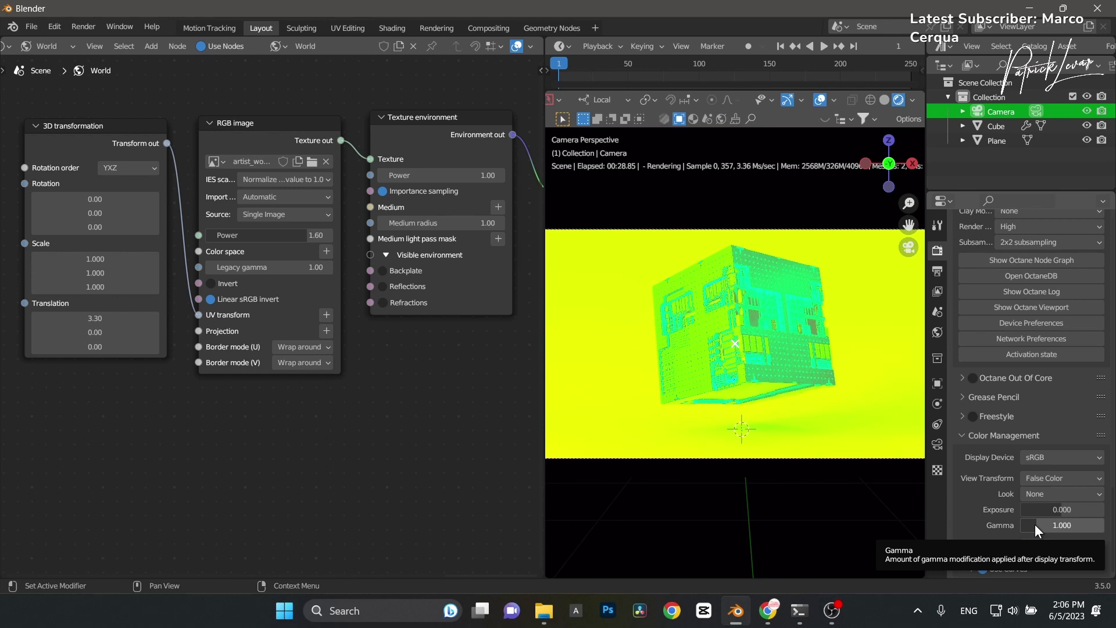
pyautogui.click(1066, 481)
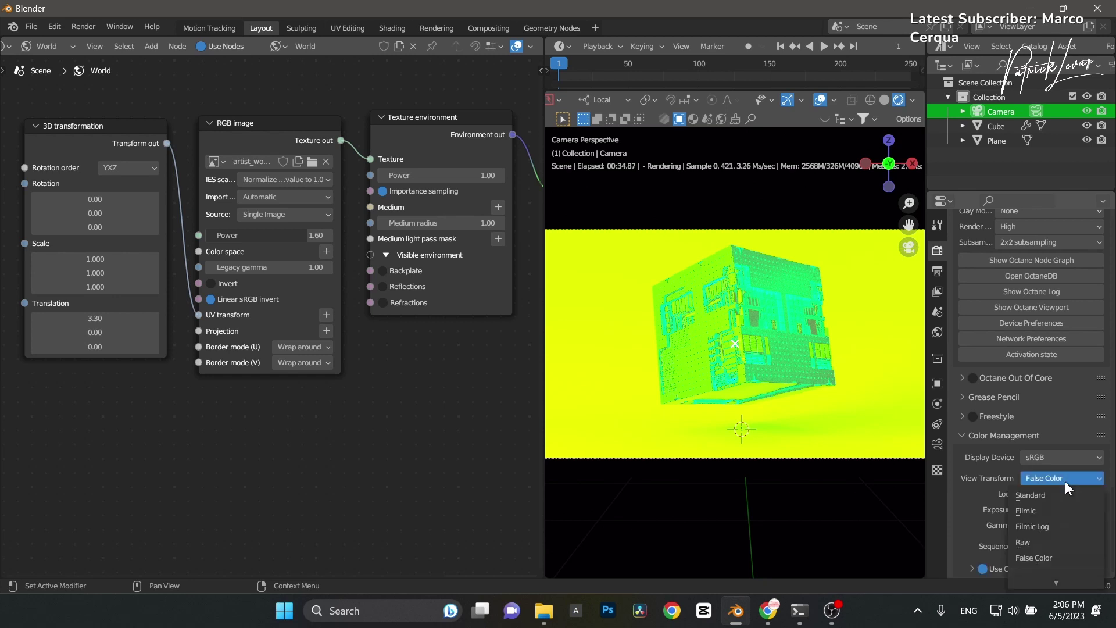
pyautogui.click(1053, 540)
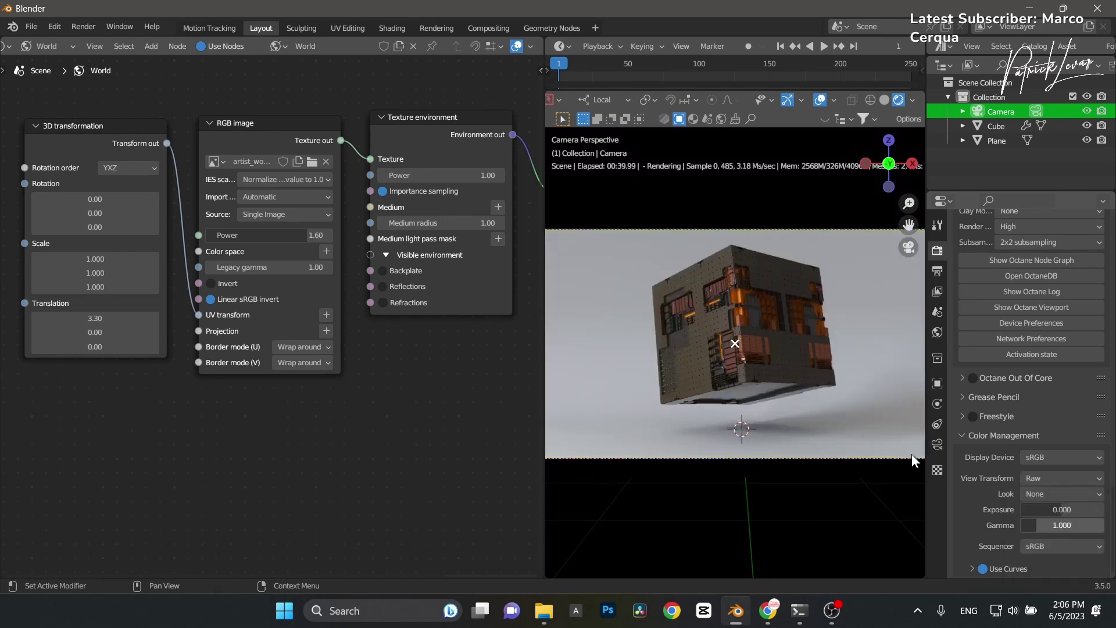
pyautogui.click(938, 442)
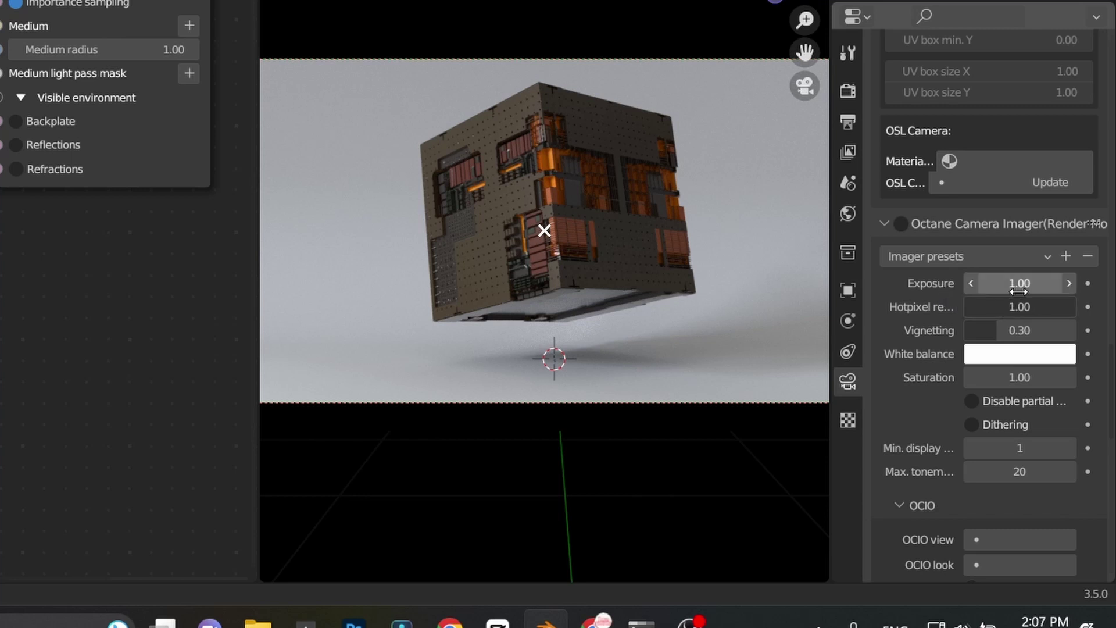
# Step: Enable the Octane camera imager and choose sRGB as the tone-mapping response type
pyautogui.click(905, 219)
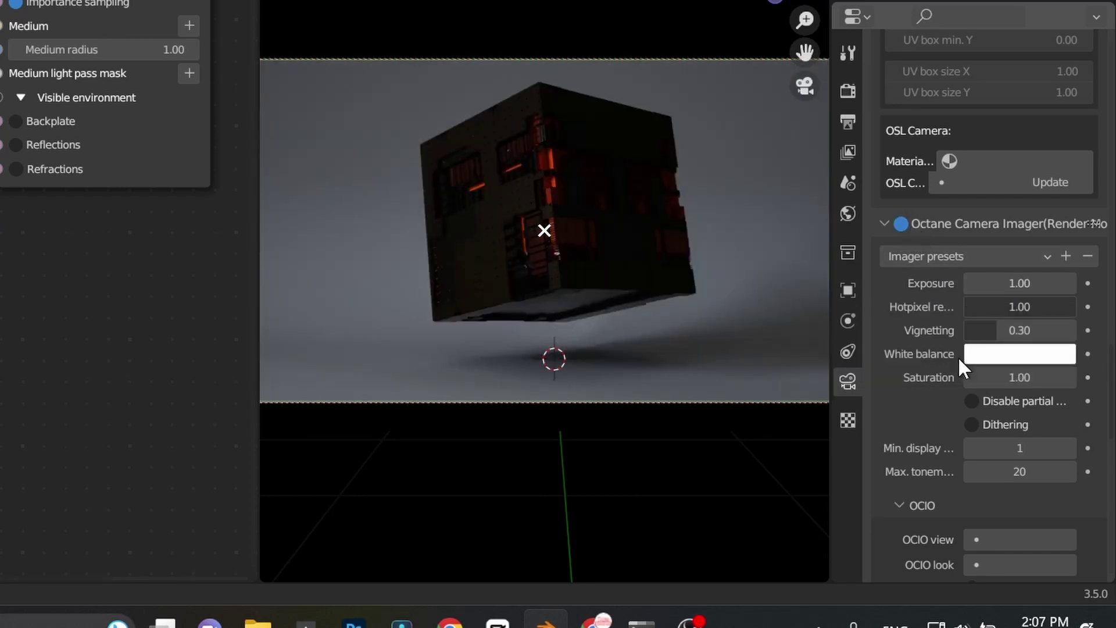
pyautogui.scroll(-1, 944, 414)
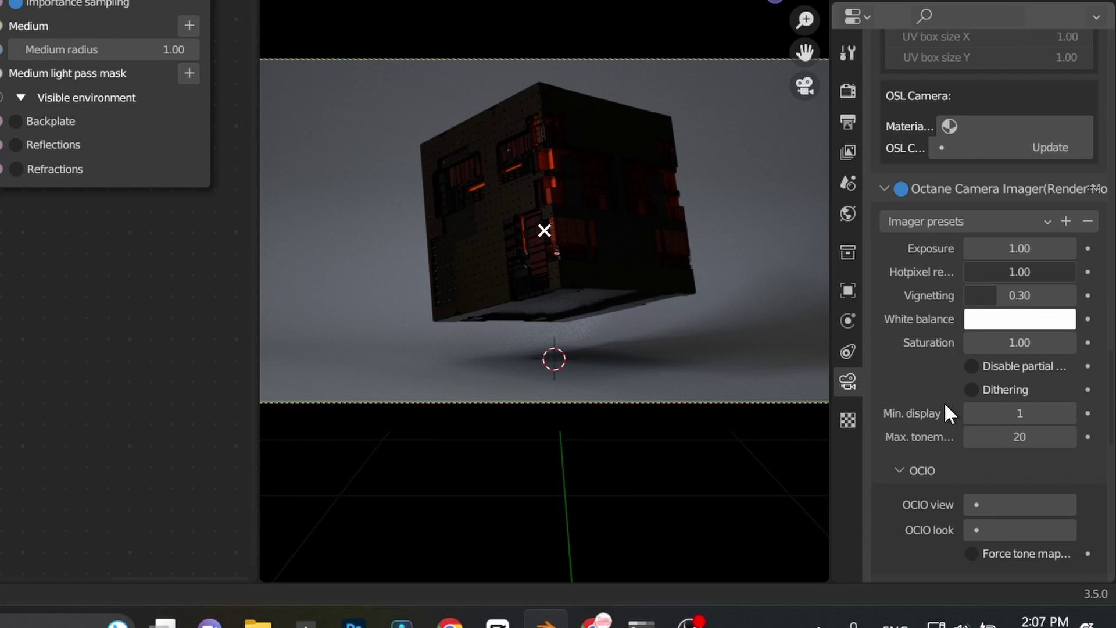
pyautogui.scroll(-4, 945, 405)
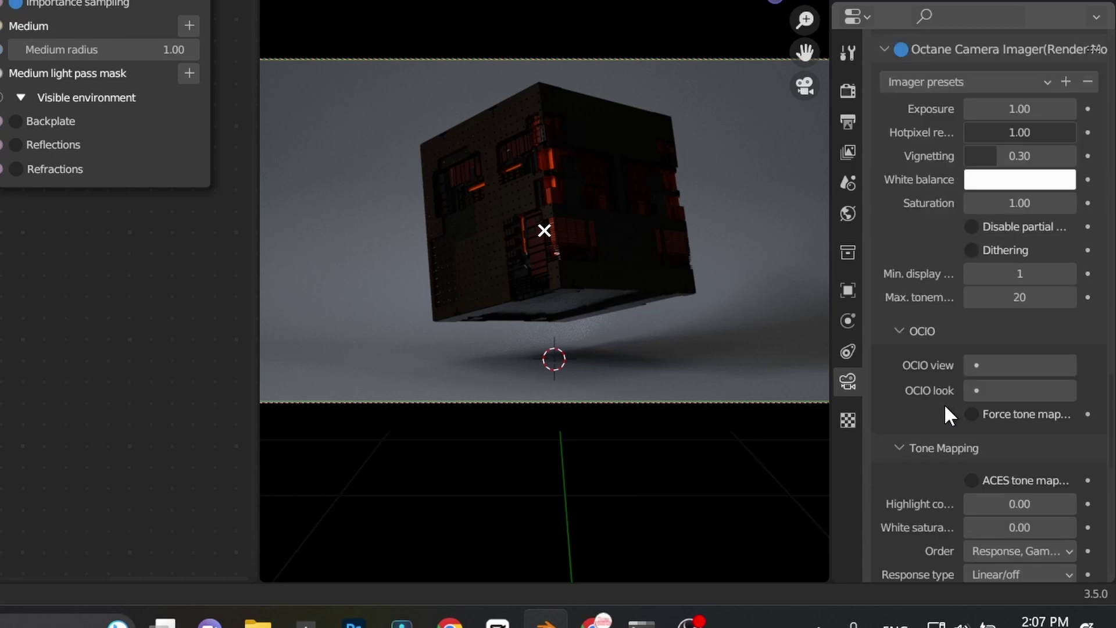
pyautogui.scroll(-4, 945, 407)
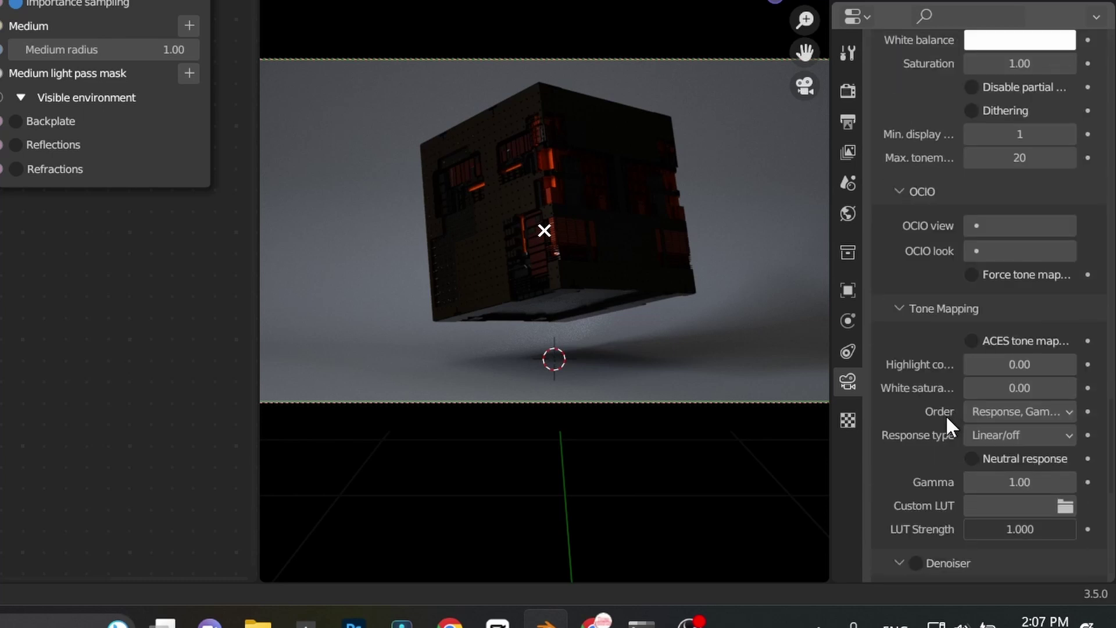
pyautogui.click(1025, 433)
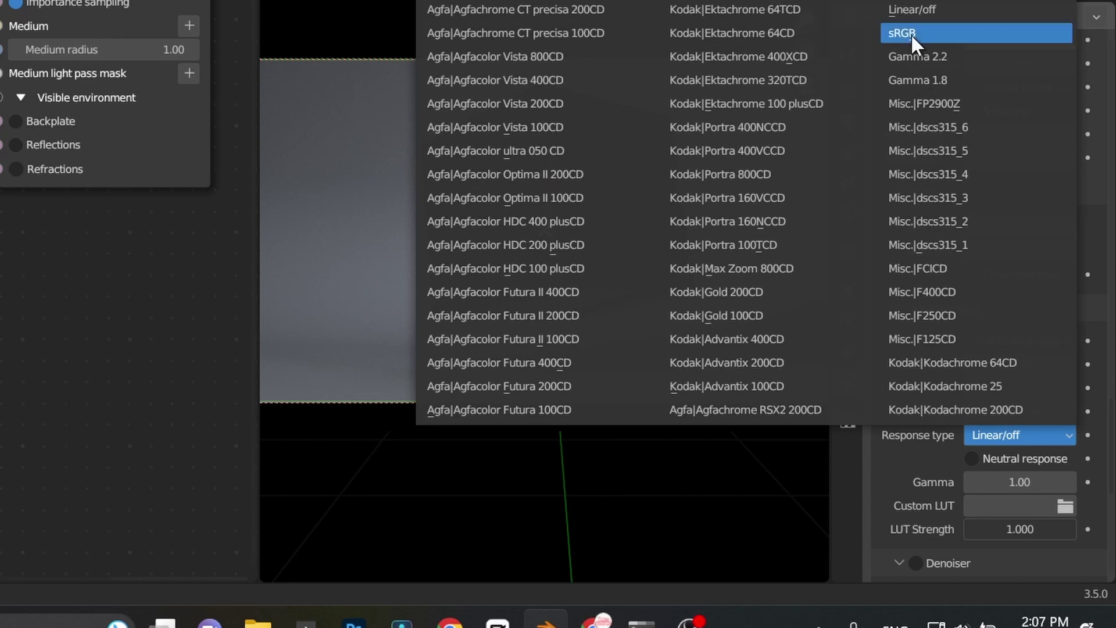
pyautogui.press('Return')
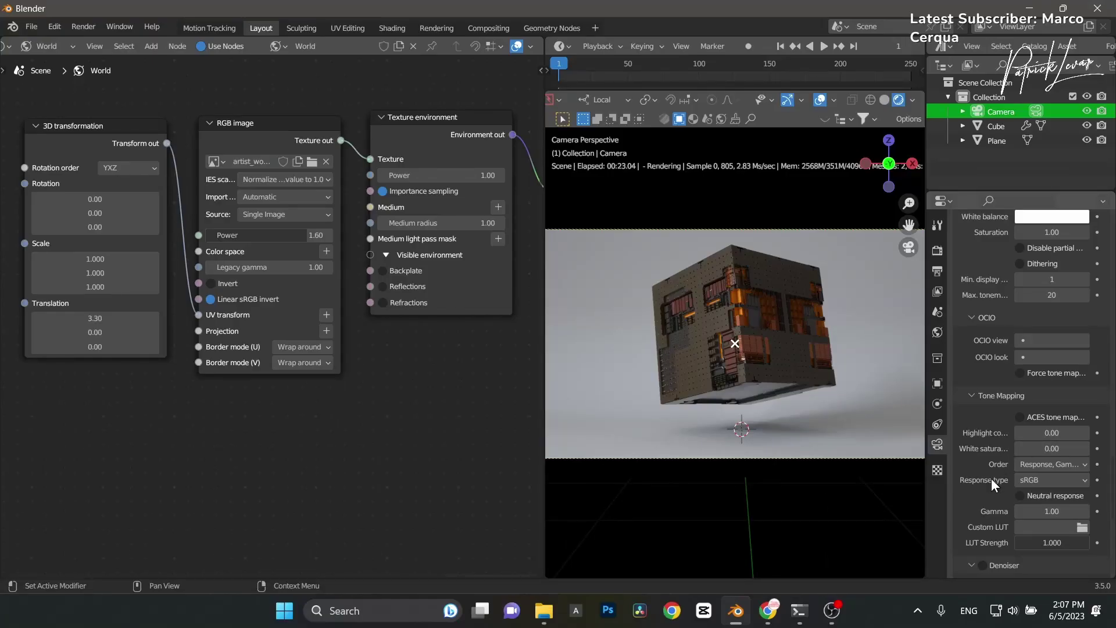
pyautogui.scroll(-5, 992, 479)
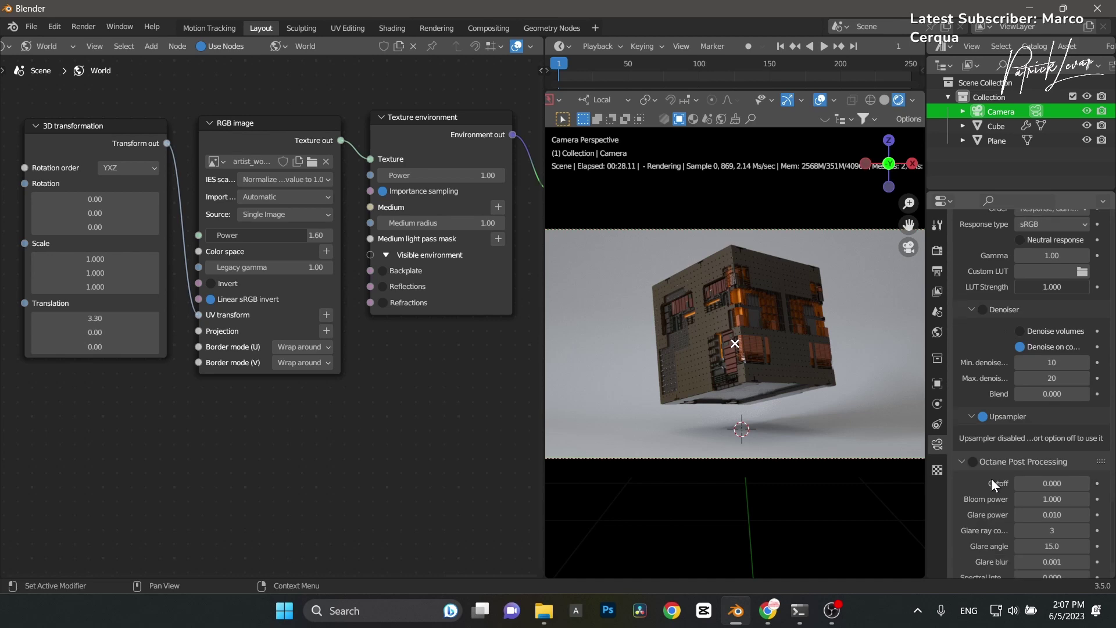
# Step: Set Octane post-processing Bloom power to 100 and Cutoff to 0.5
pyautogui.scroll(-2, 992, 479)
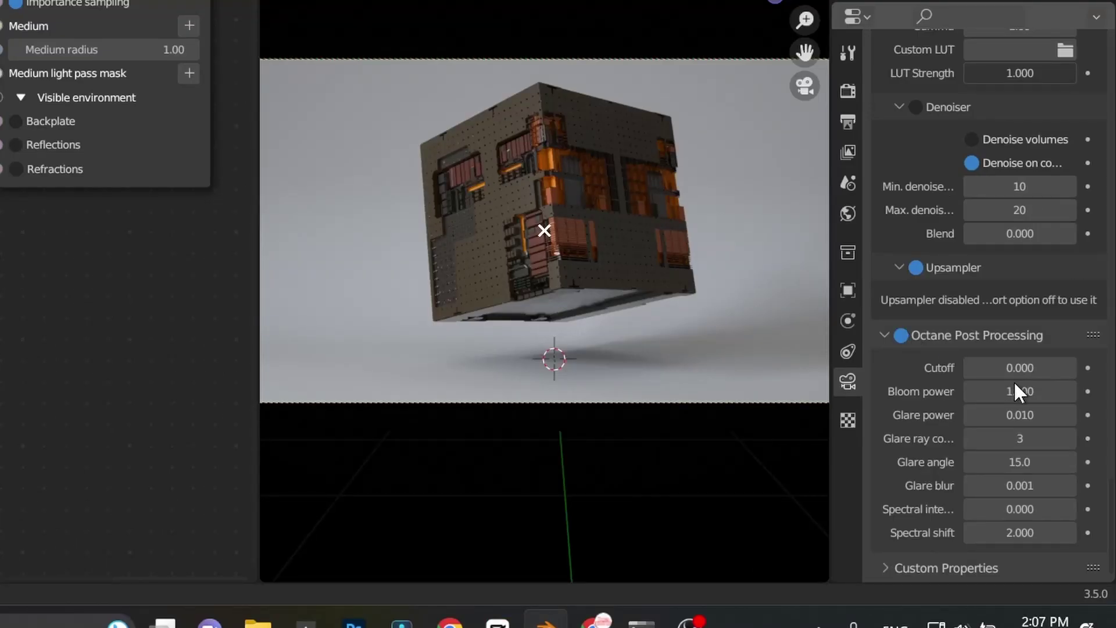
pyautogui.click(1015, 385)
pyautogui.write('1.0')
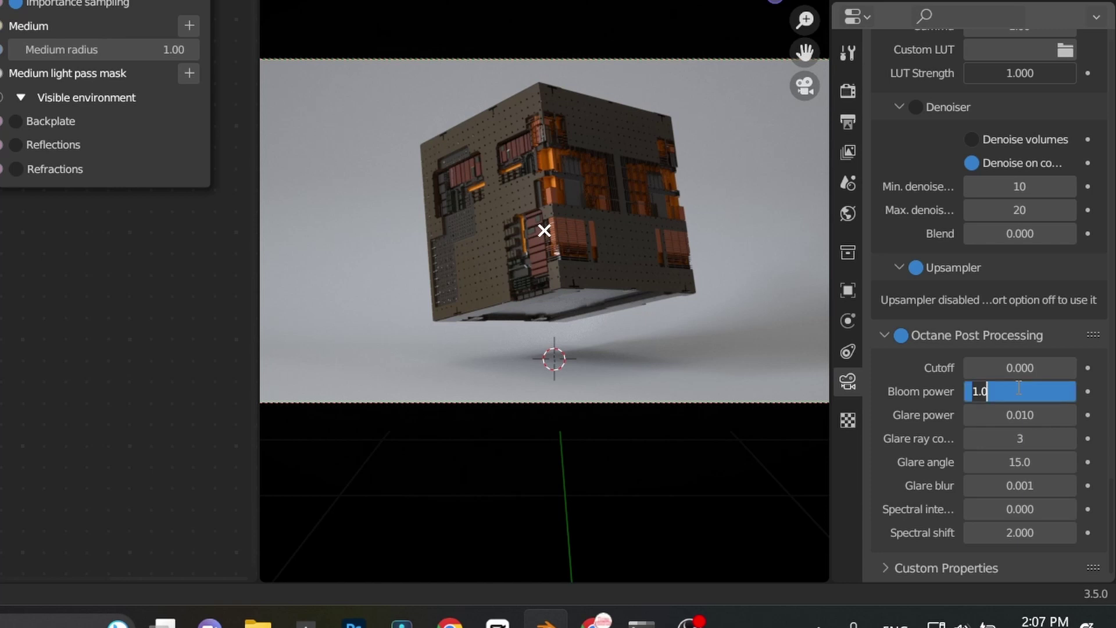
pyautogui.press('BackSpace')
pyautogui.press('BackSpace')
pyautogui.write('00')
pyautogui.press('Return')
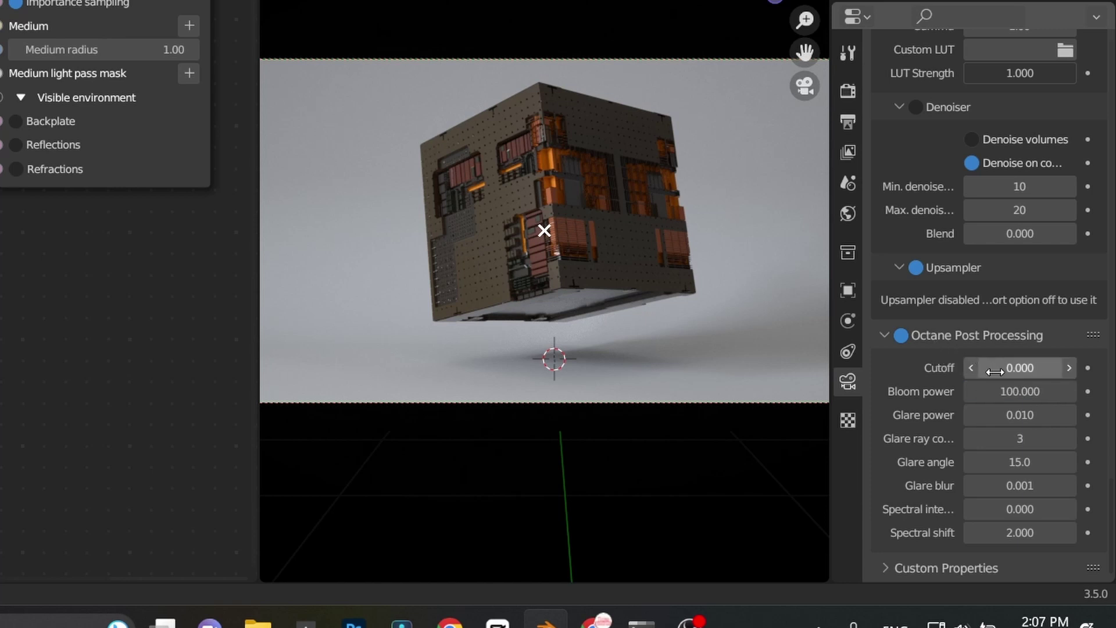
pyautogui.click(1022, 369)
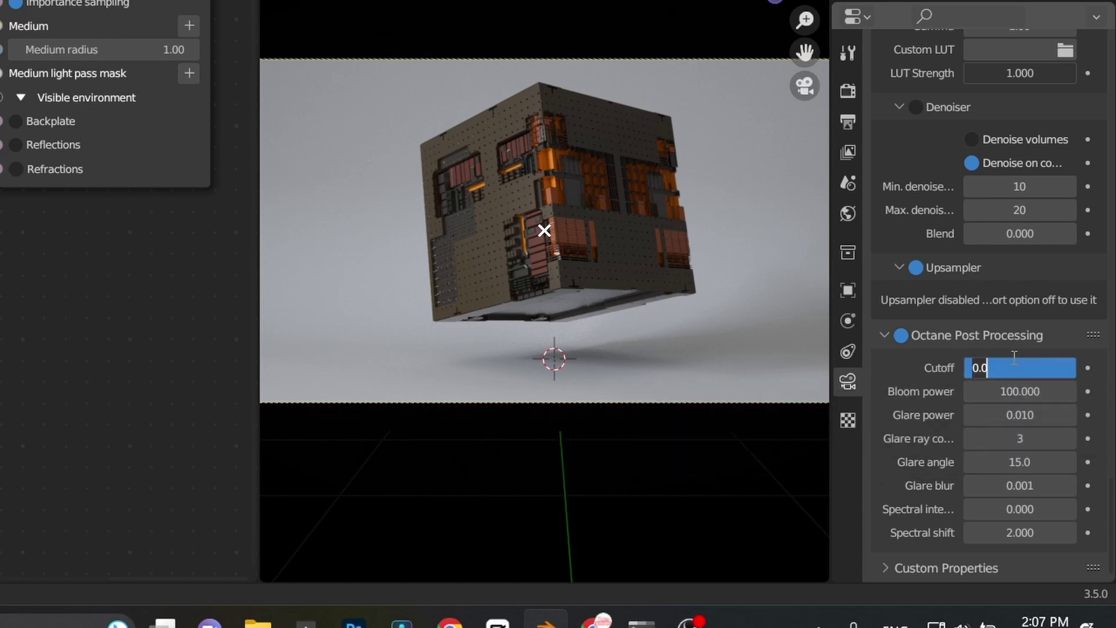
pyautogui.write('0.5')
pyautogui.press('Return')
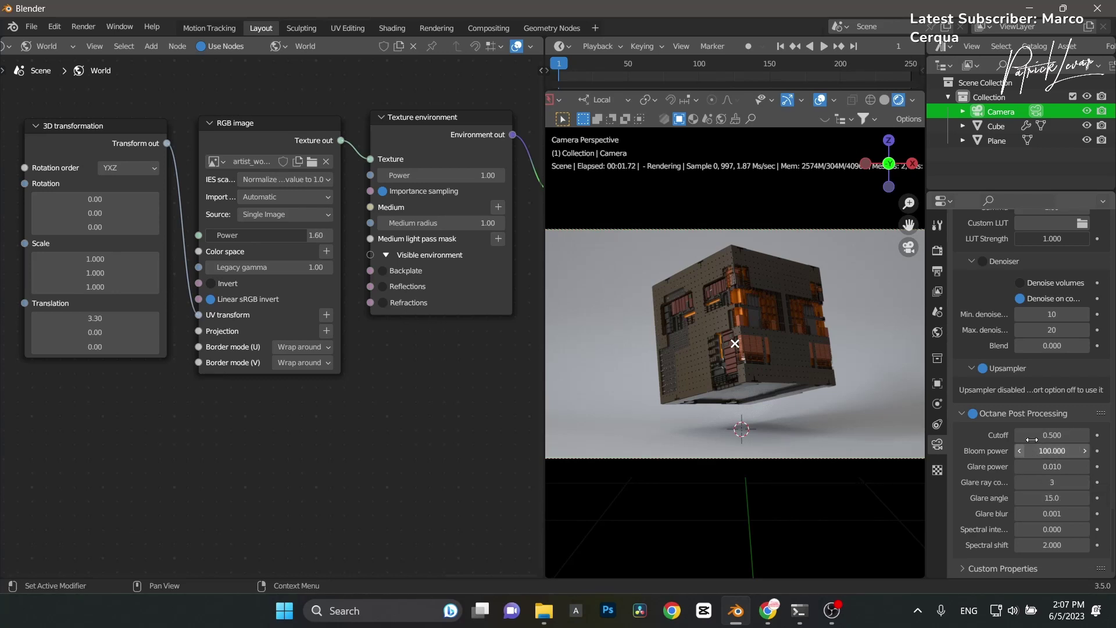
# Step: Set the Octane camera's depth-of-field Autofocus object to Cube
pyautogui.scroll(5, 999, 440)
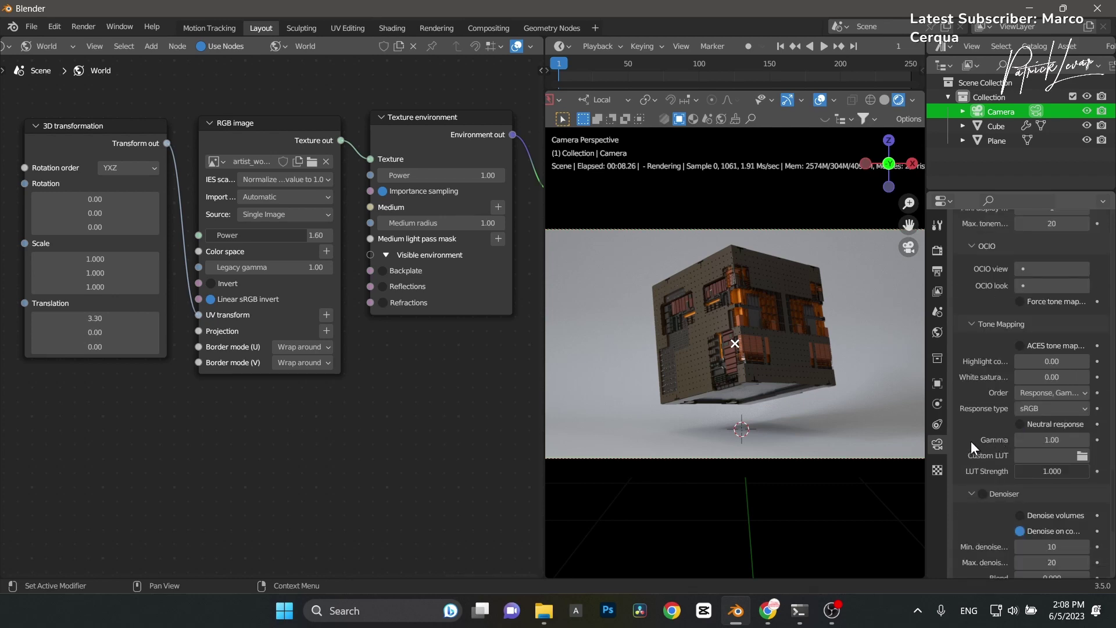
pyautogui.scroll(10, 980, 436)
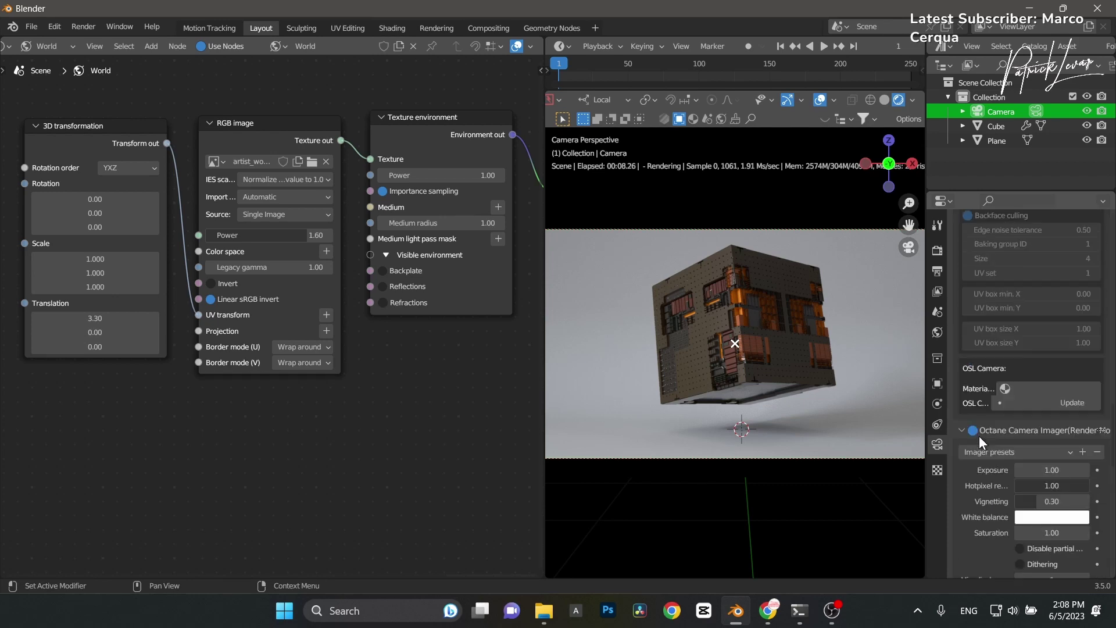
pyautogui.scroll(15, 980, 436)
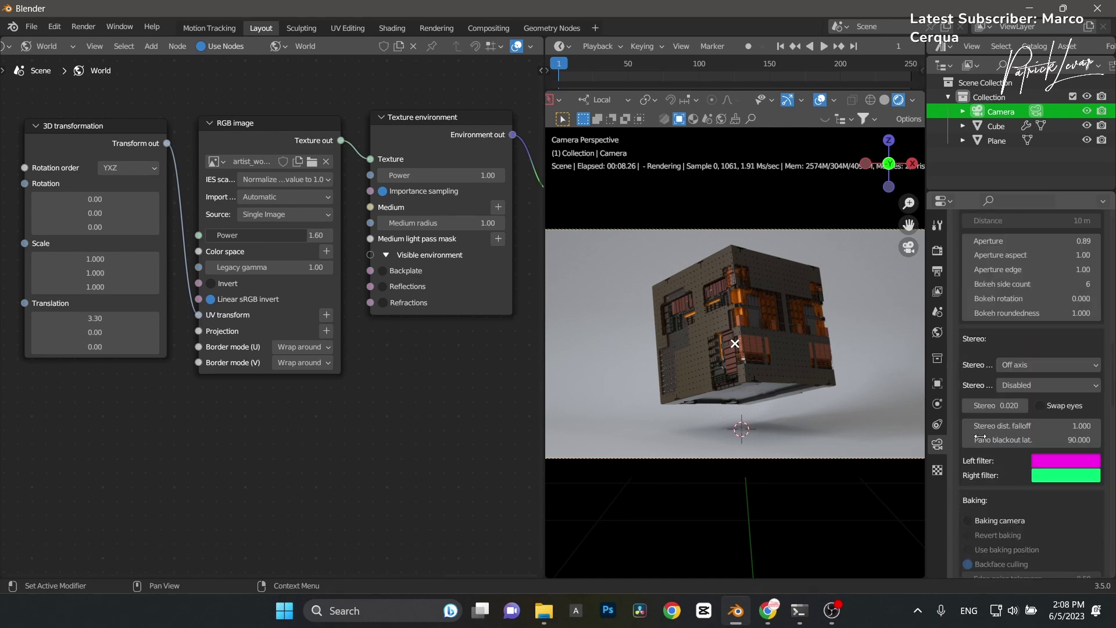
pyautogui.scroll(10, 912, 370)
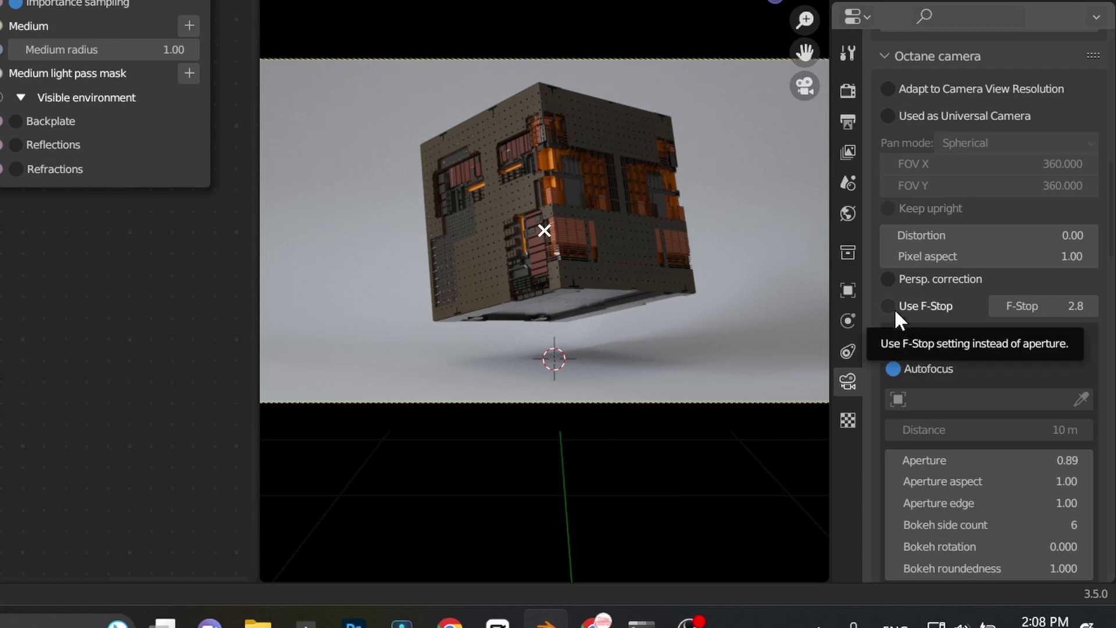
pyautogui.click(969, 399)
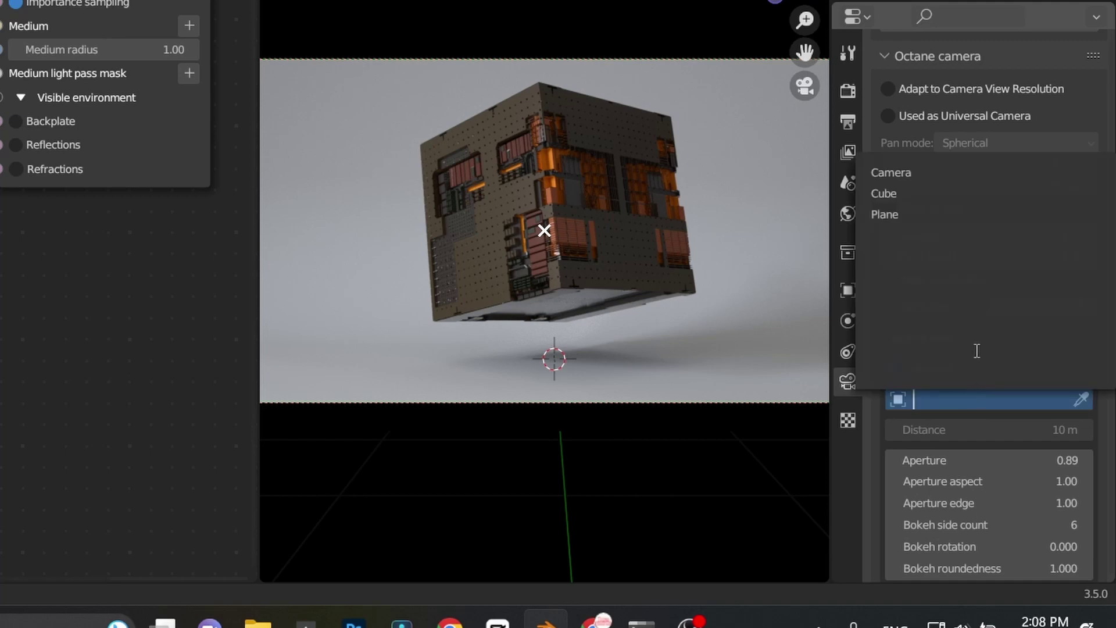
pyautogui.click(893, 198)
pyautogui.click(916, 279)
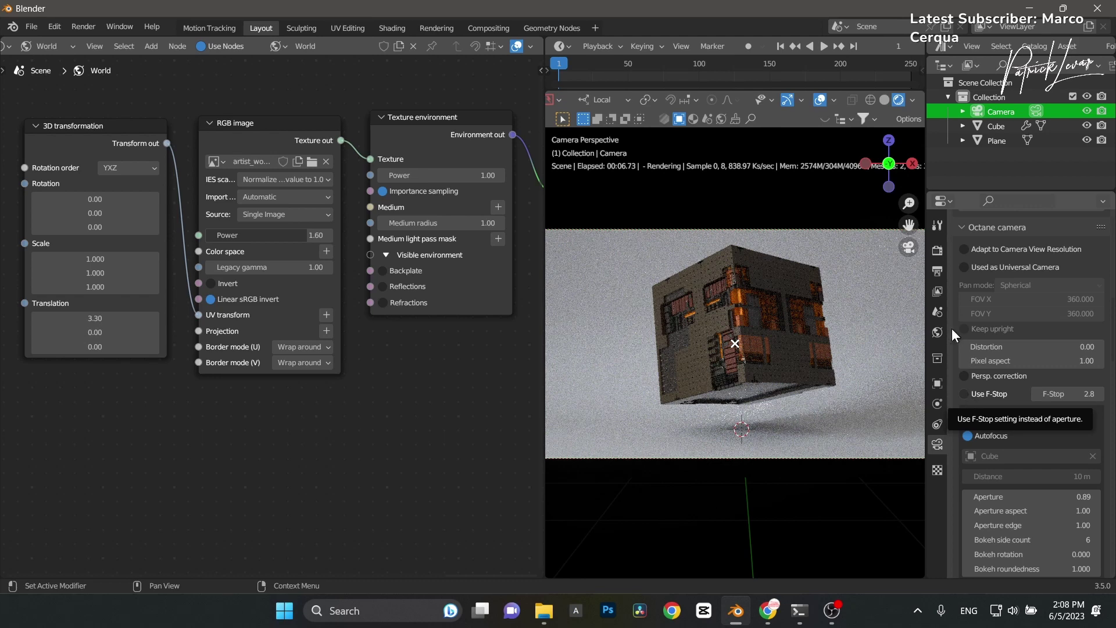
# Step: In solid shading, set the Cube's texture displacement level of detail to 8192x8192
pyautogui.click(884, 99)
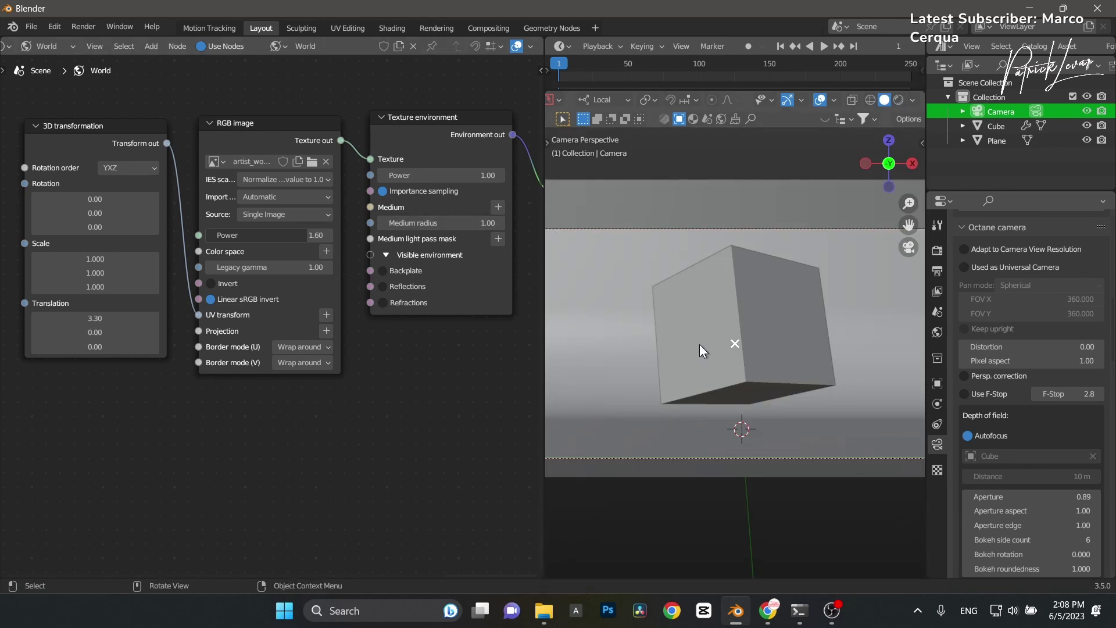
pyautogui.click(726, 329)
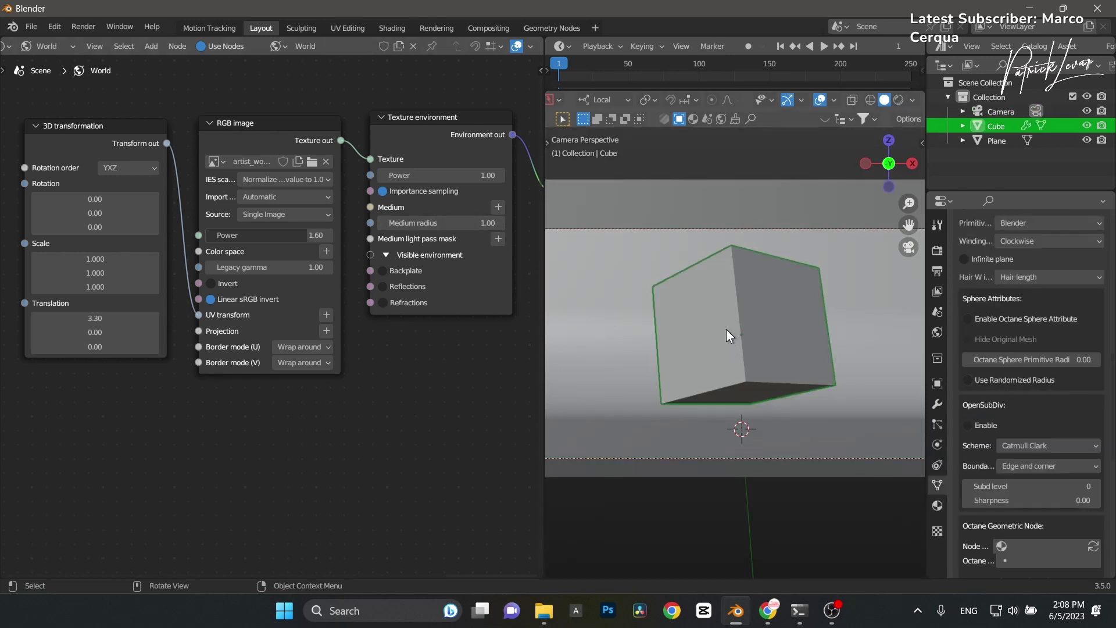
pyautogui.click(48, 43)
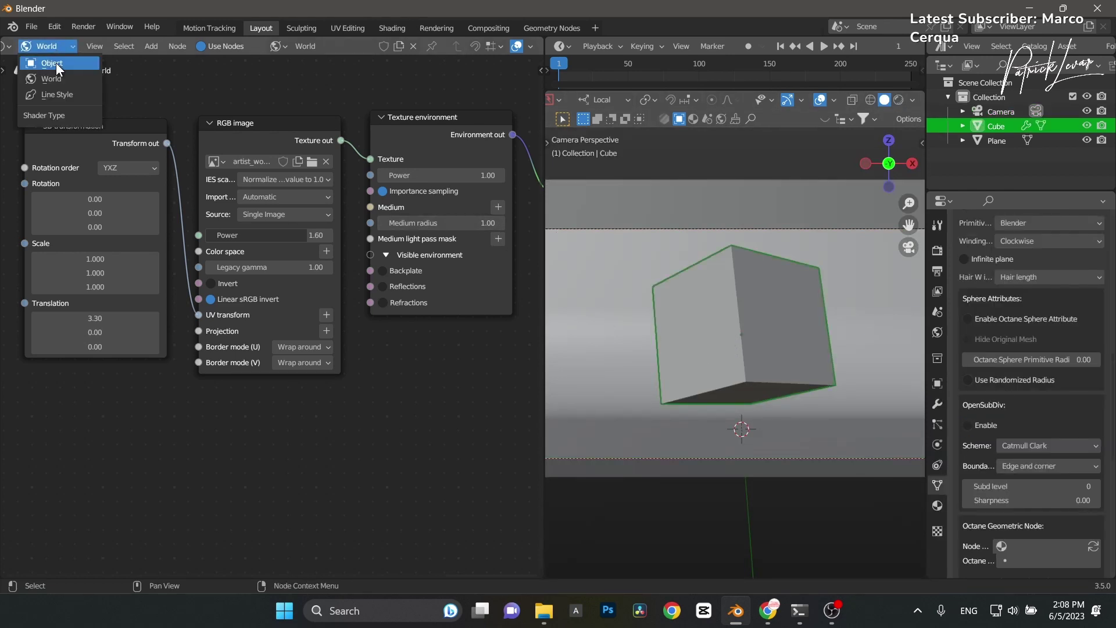
pyautogui.click(55, 63)
pyautogui.moveTo(332, 377); pyautogui.dragTo(360, 342, button='middle')
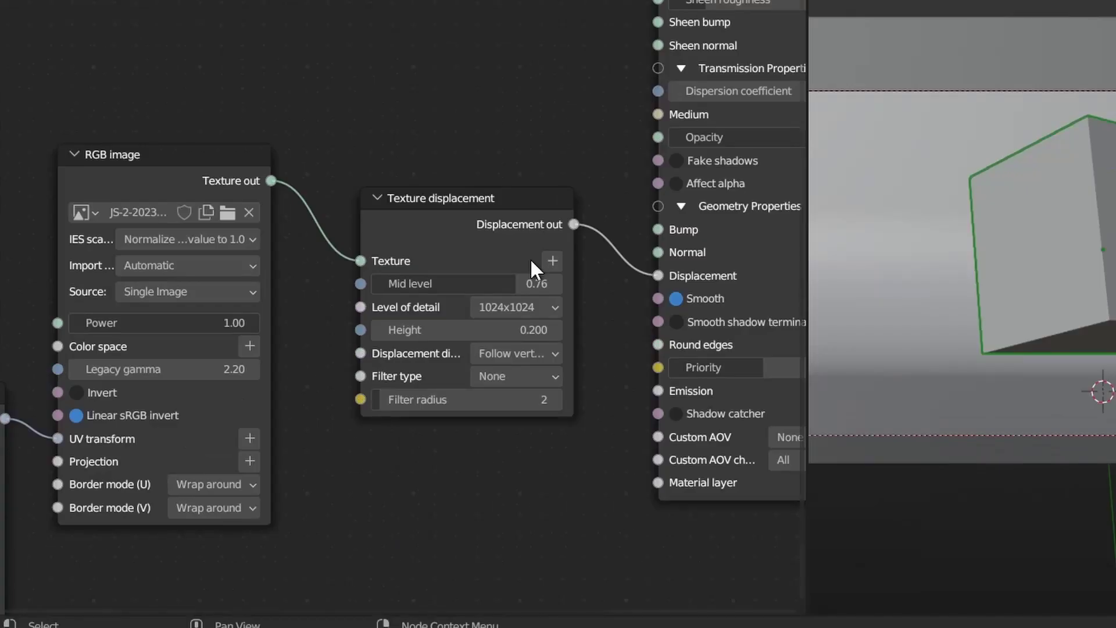
pyautogui.click(553, 308)
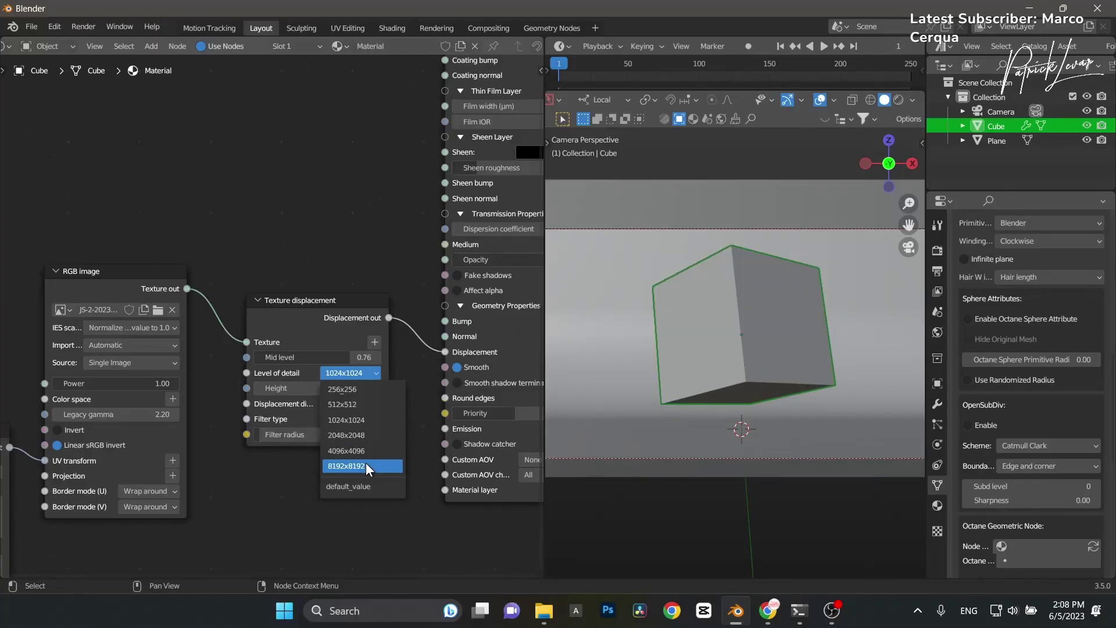
pyautogui.click(538, 446)
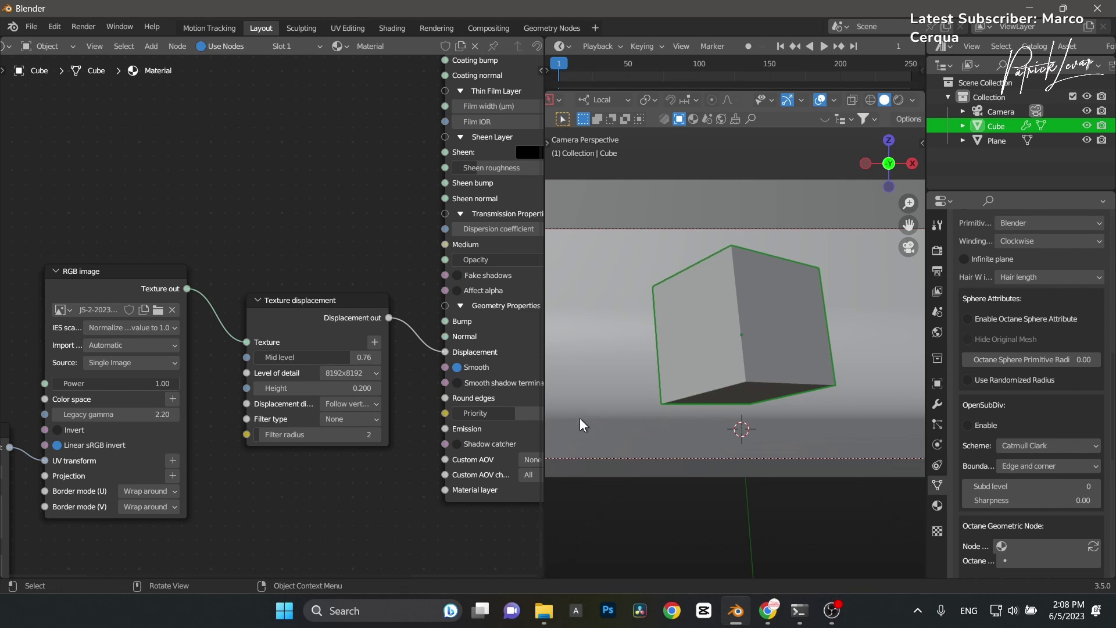
# Step: Give the floor plane a new material and save the file as octnae displ2.blend
pyautogui.click(601, 434)
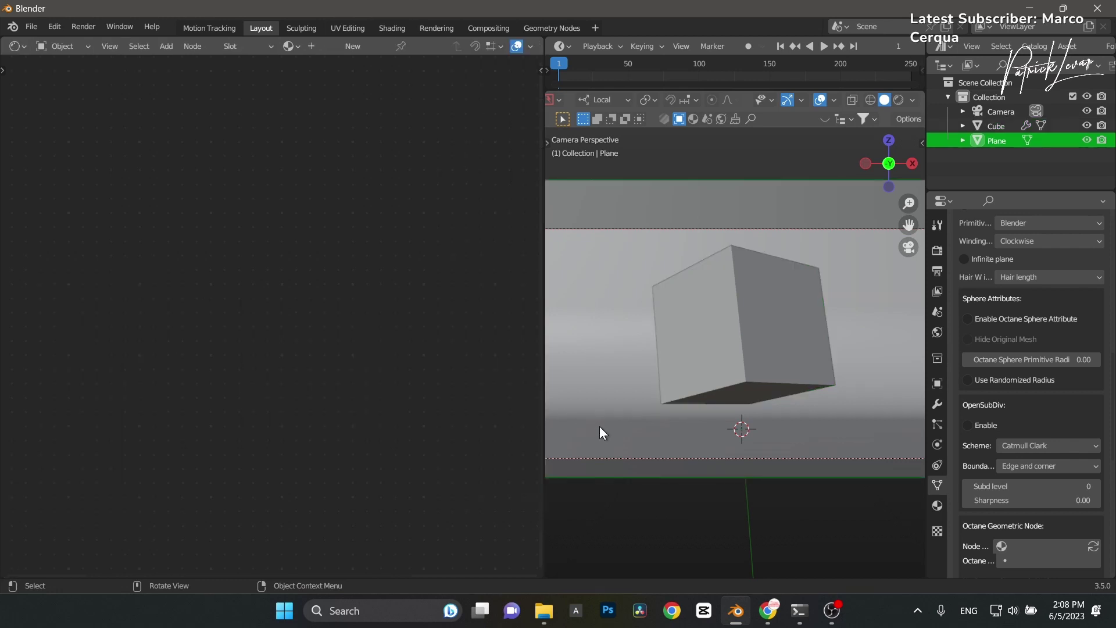
pyautogui.click(353, 46)
pyautogui.moveTo(324, 229); pyautogui.dragTo(194, 431, button='middle')
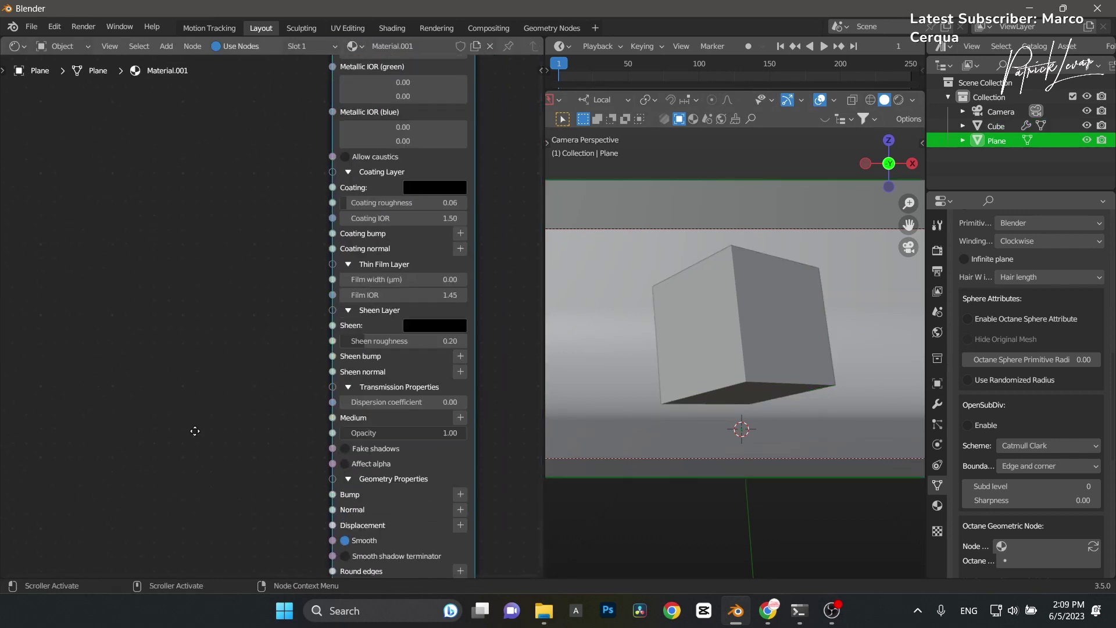
pyautogui.keyDown('shift'); pyautogui.scroll(10, 182, 279); pyautogui.keyUp('shift')
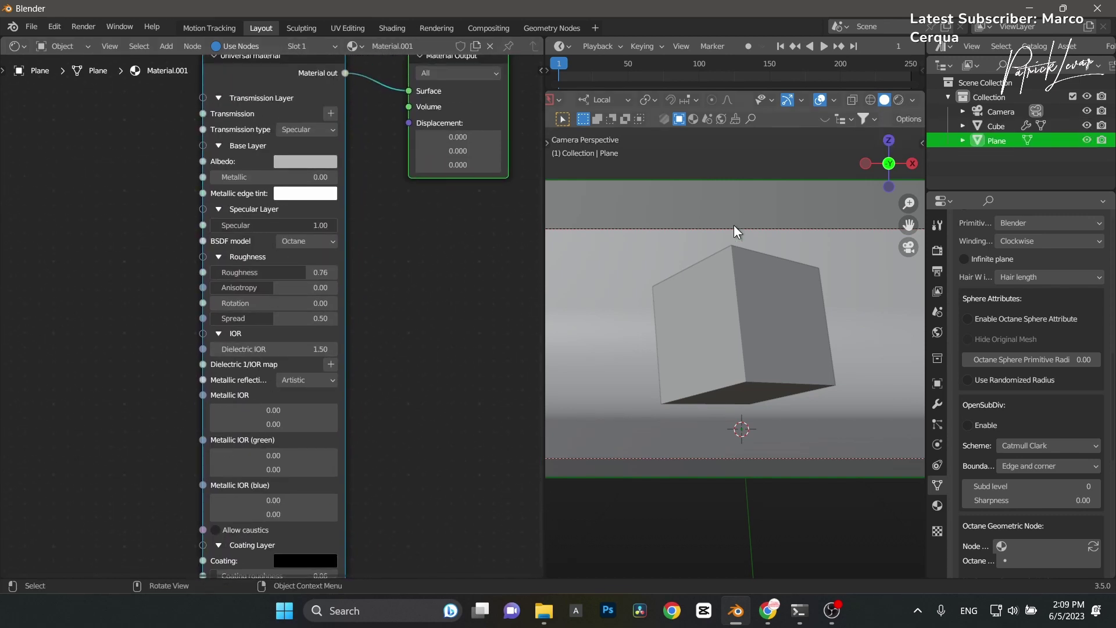
pyautogui.hotkey('ctrl', 's')
pyautogui.click(829, 225)
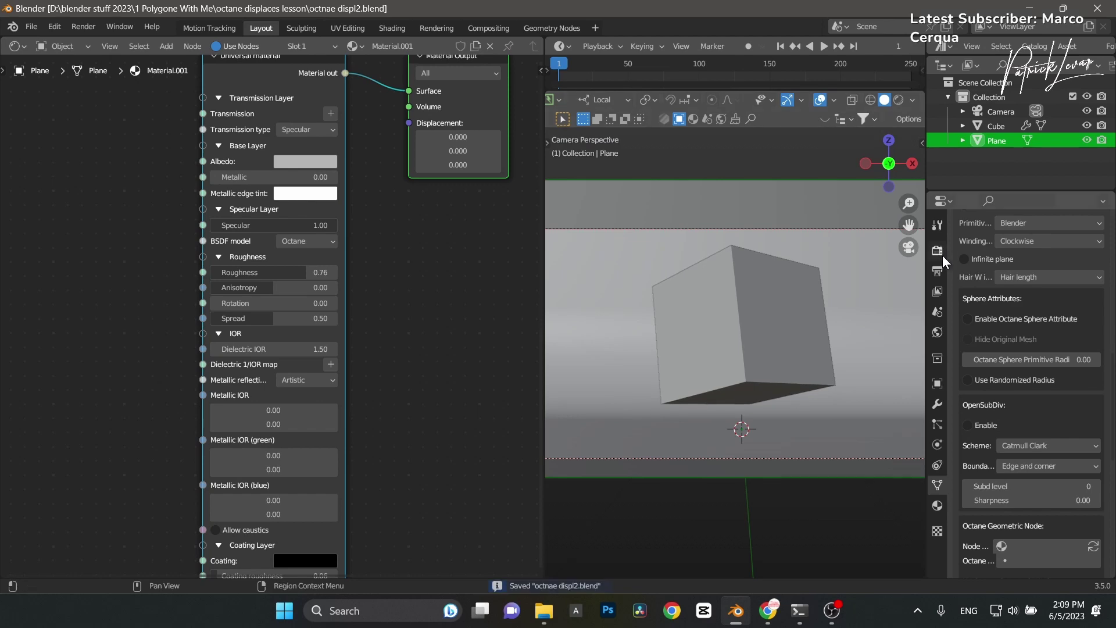
pyautogui.click(941, 254)
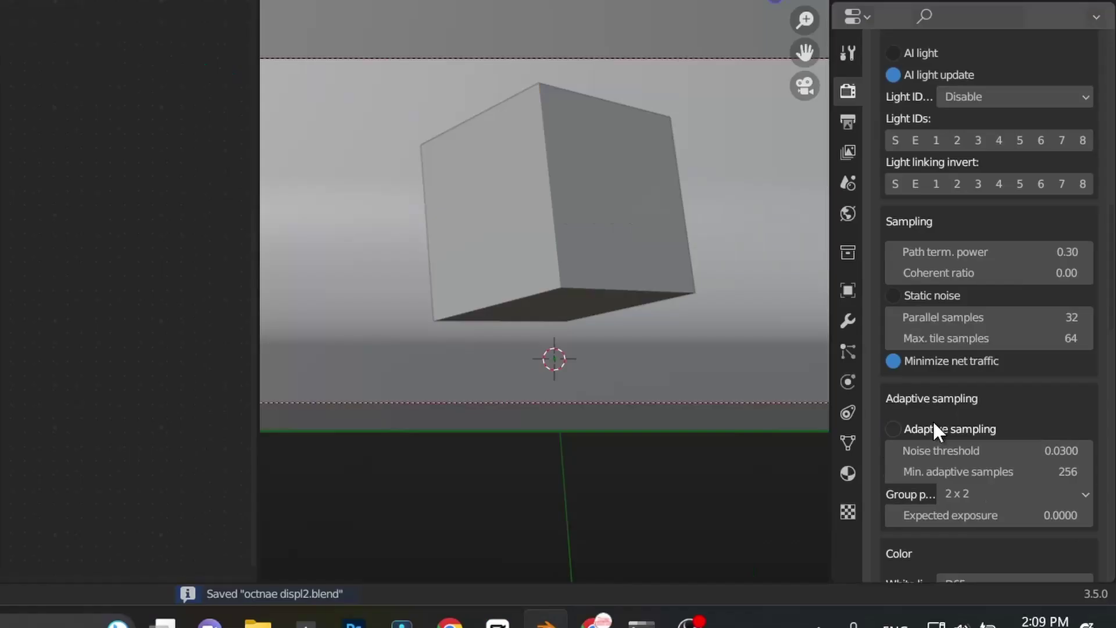
# Step: Lower the Octane kernel's GI clamp to 10
pyautogui.scroll(-8, 934, 424)
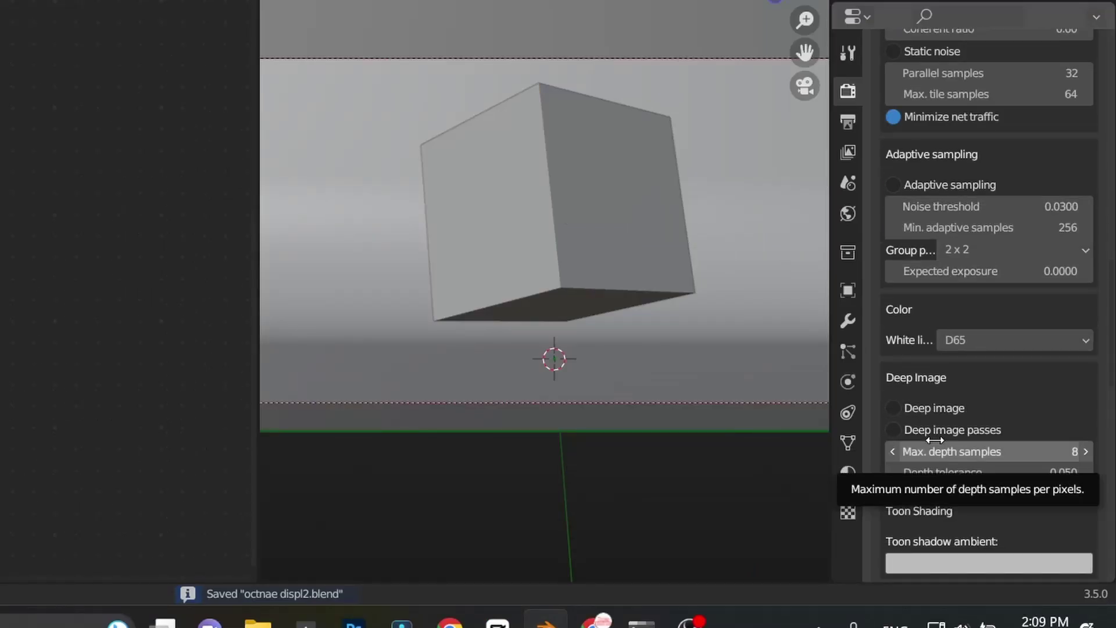
pyautogui.scroll(-15, 962, 334)
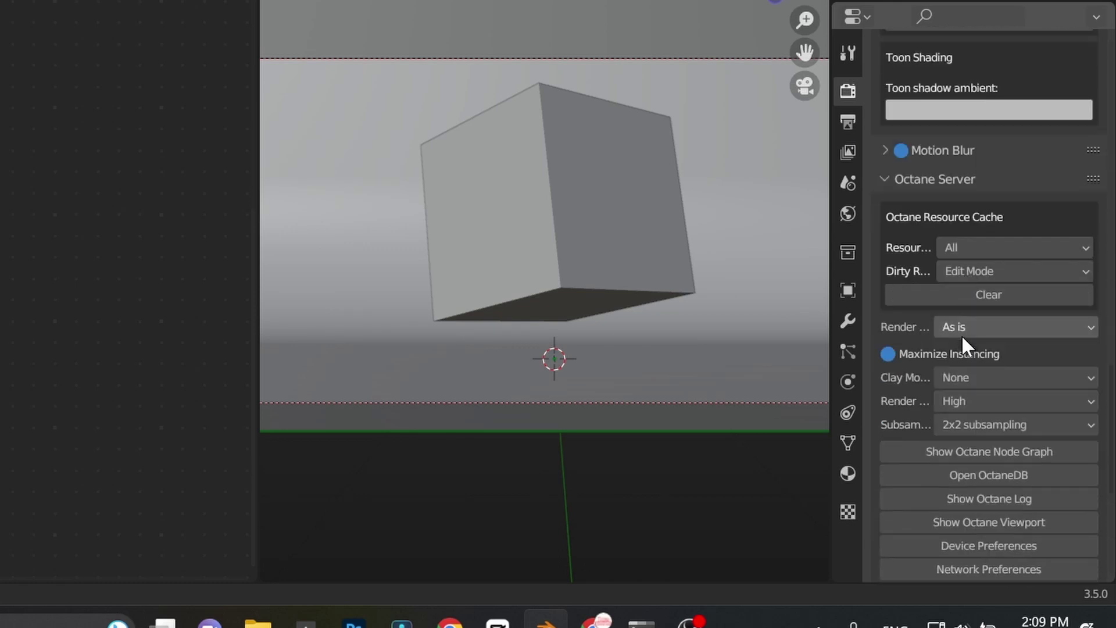
pyautogui.scroll(20, 962, 334)
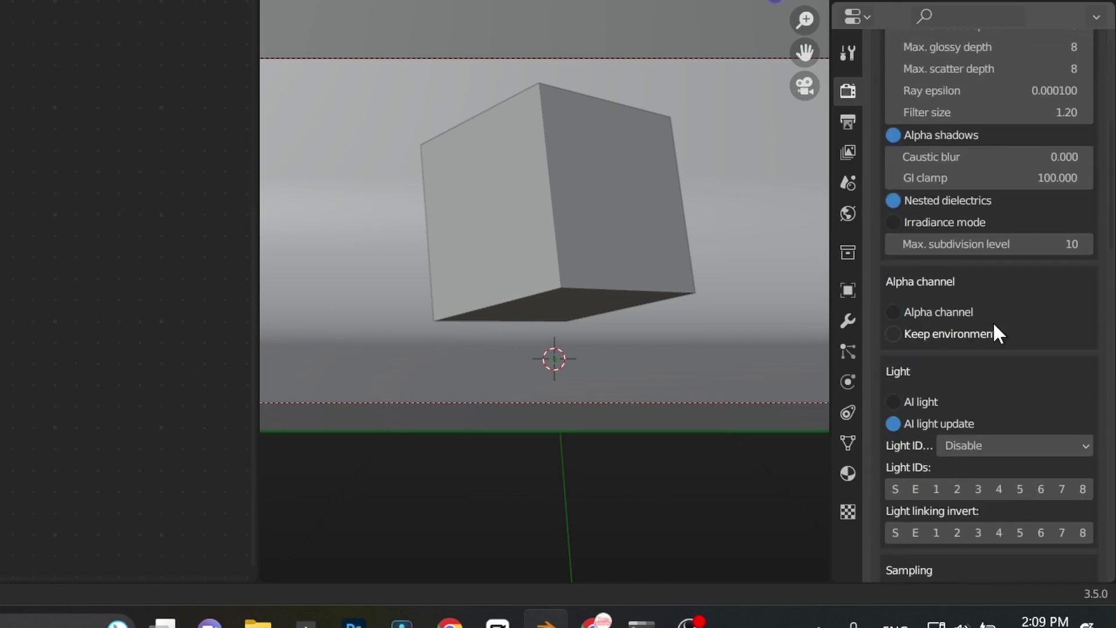
pyautogui.scroll(9, 994, 326)
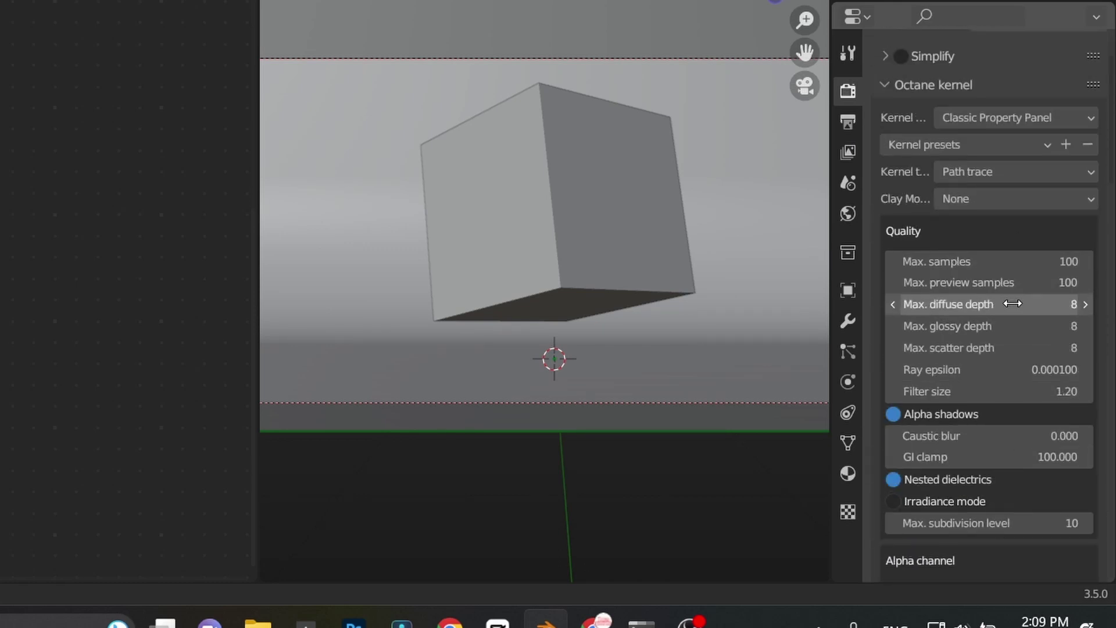
pyautogui.click(1022, 458)
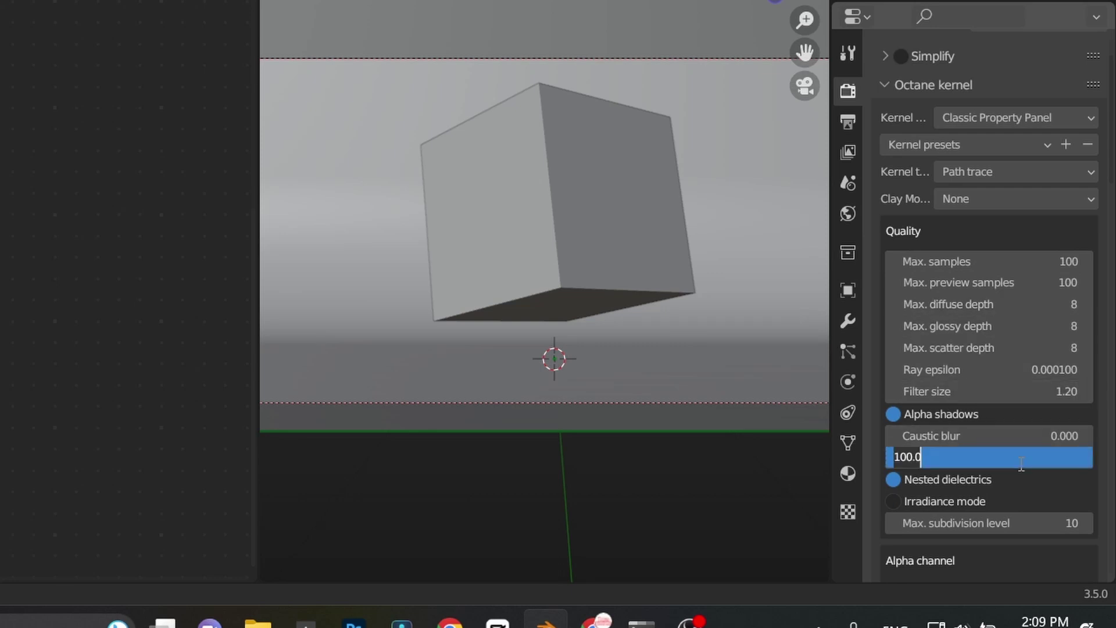
pyautogui.write('10')
pyautogui.press('Return')
# Step: Turn on adaptive sampling and save the file
pyautogui.scroll(-11, 1006, 477)
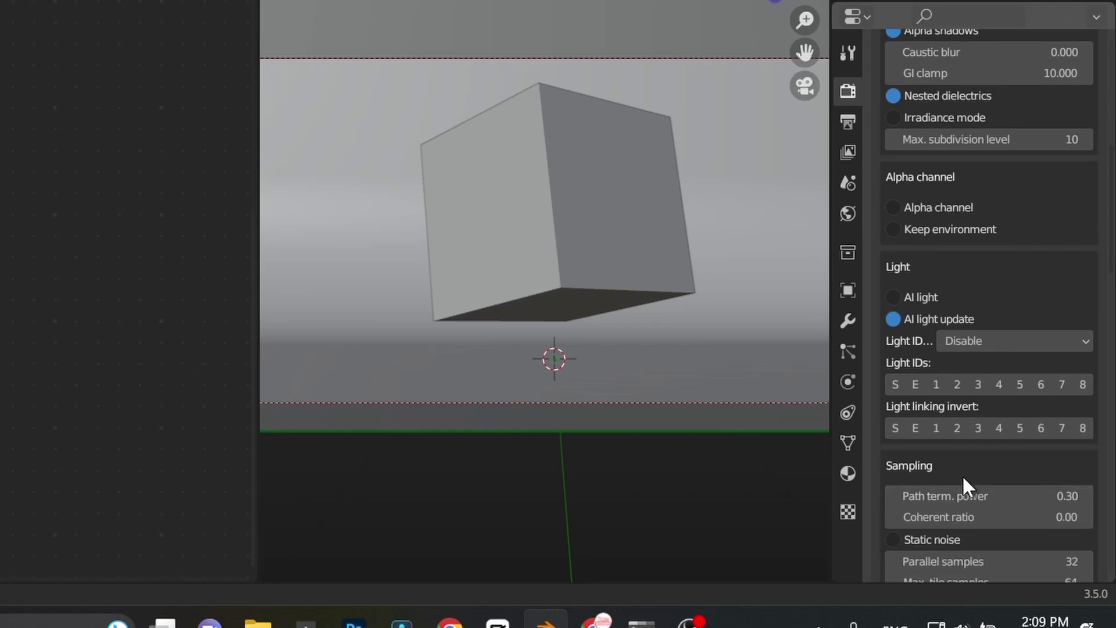
pyautogui.scroll(-4, 961, 474)
pyautogui.click(908, 528)
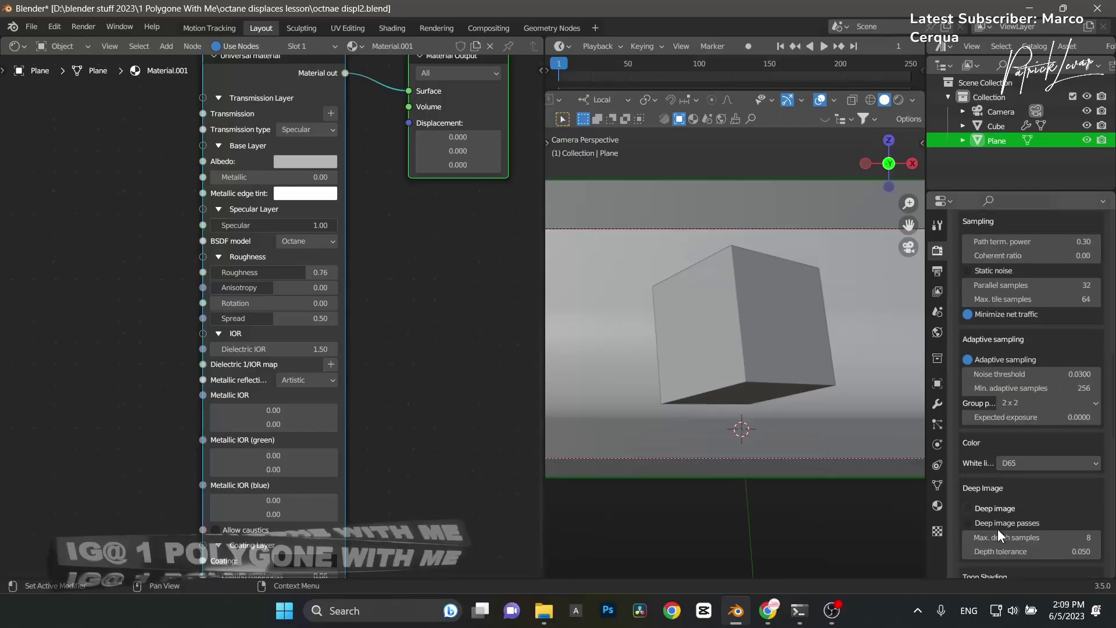
pyautogui.scroll(-4, 998, 529)
pyautogui.hotkey('ctrl', 's')
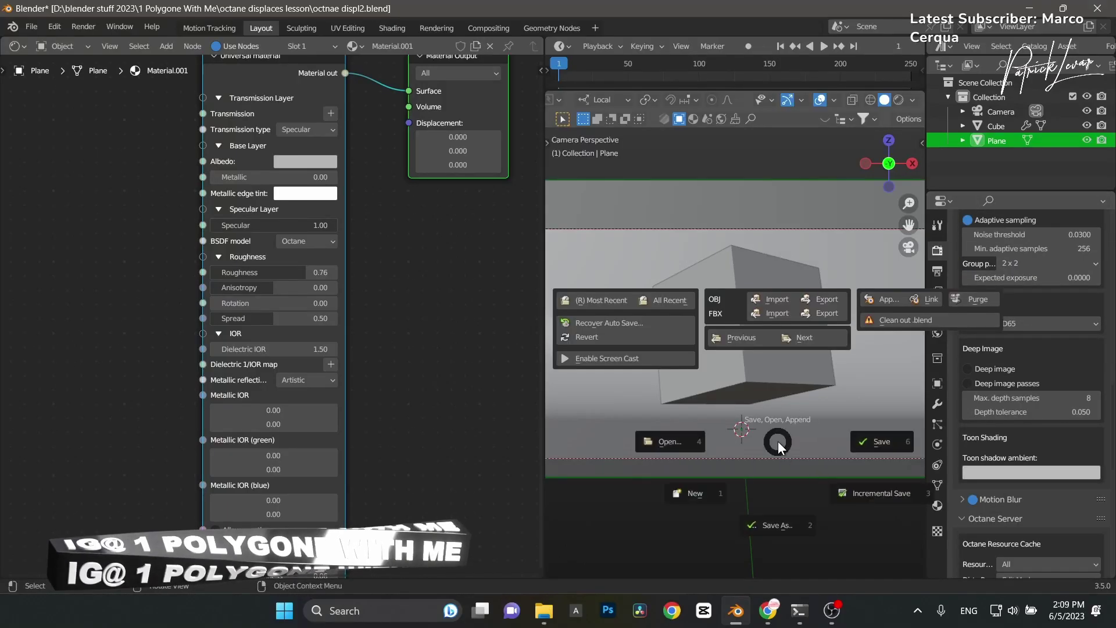
pyautogui.click(895, 442)
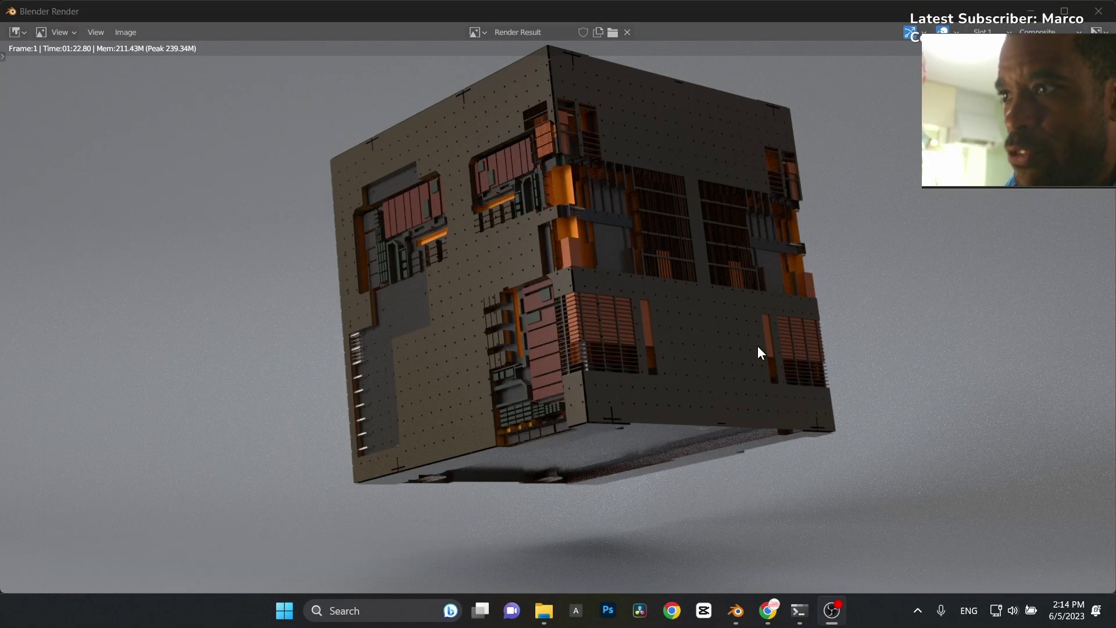
# Step: Inspect the finished 01:22.80 render of the greebled cube above the curved backdrop
pyautogui.scroll(-1, 756, 343)
pyautogui.scroll(1, 756, 344)
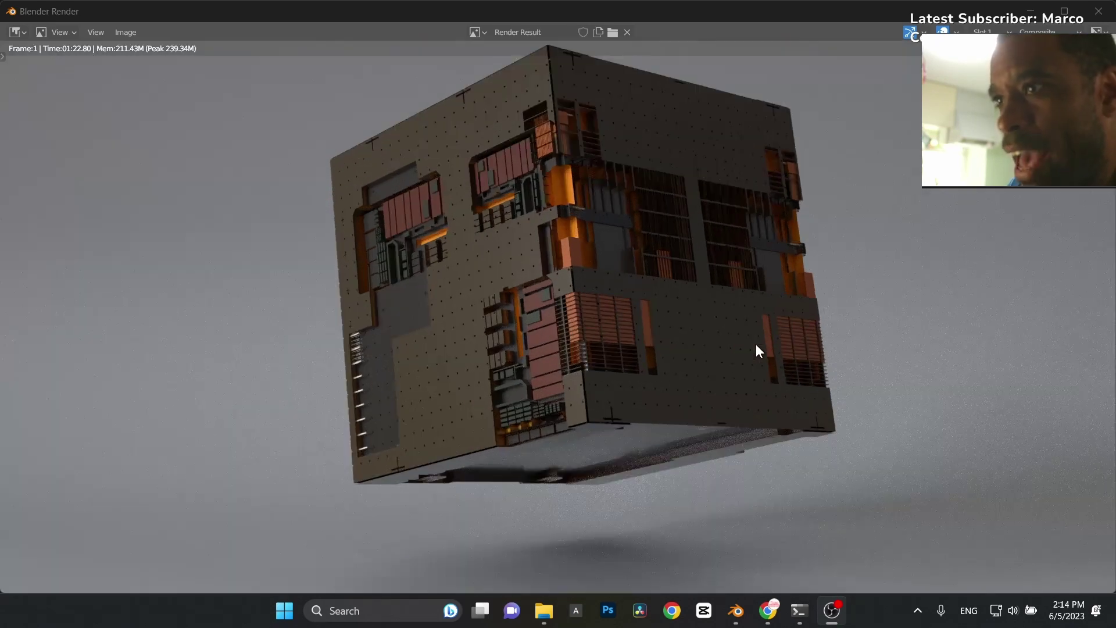